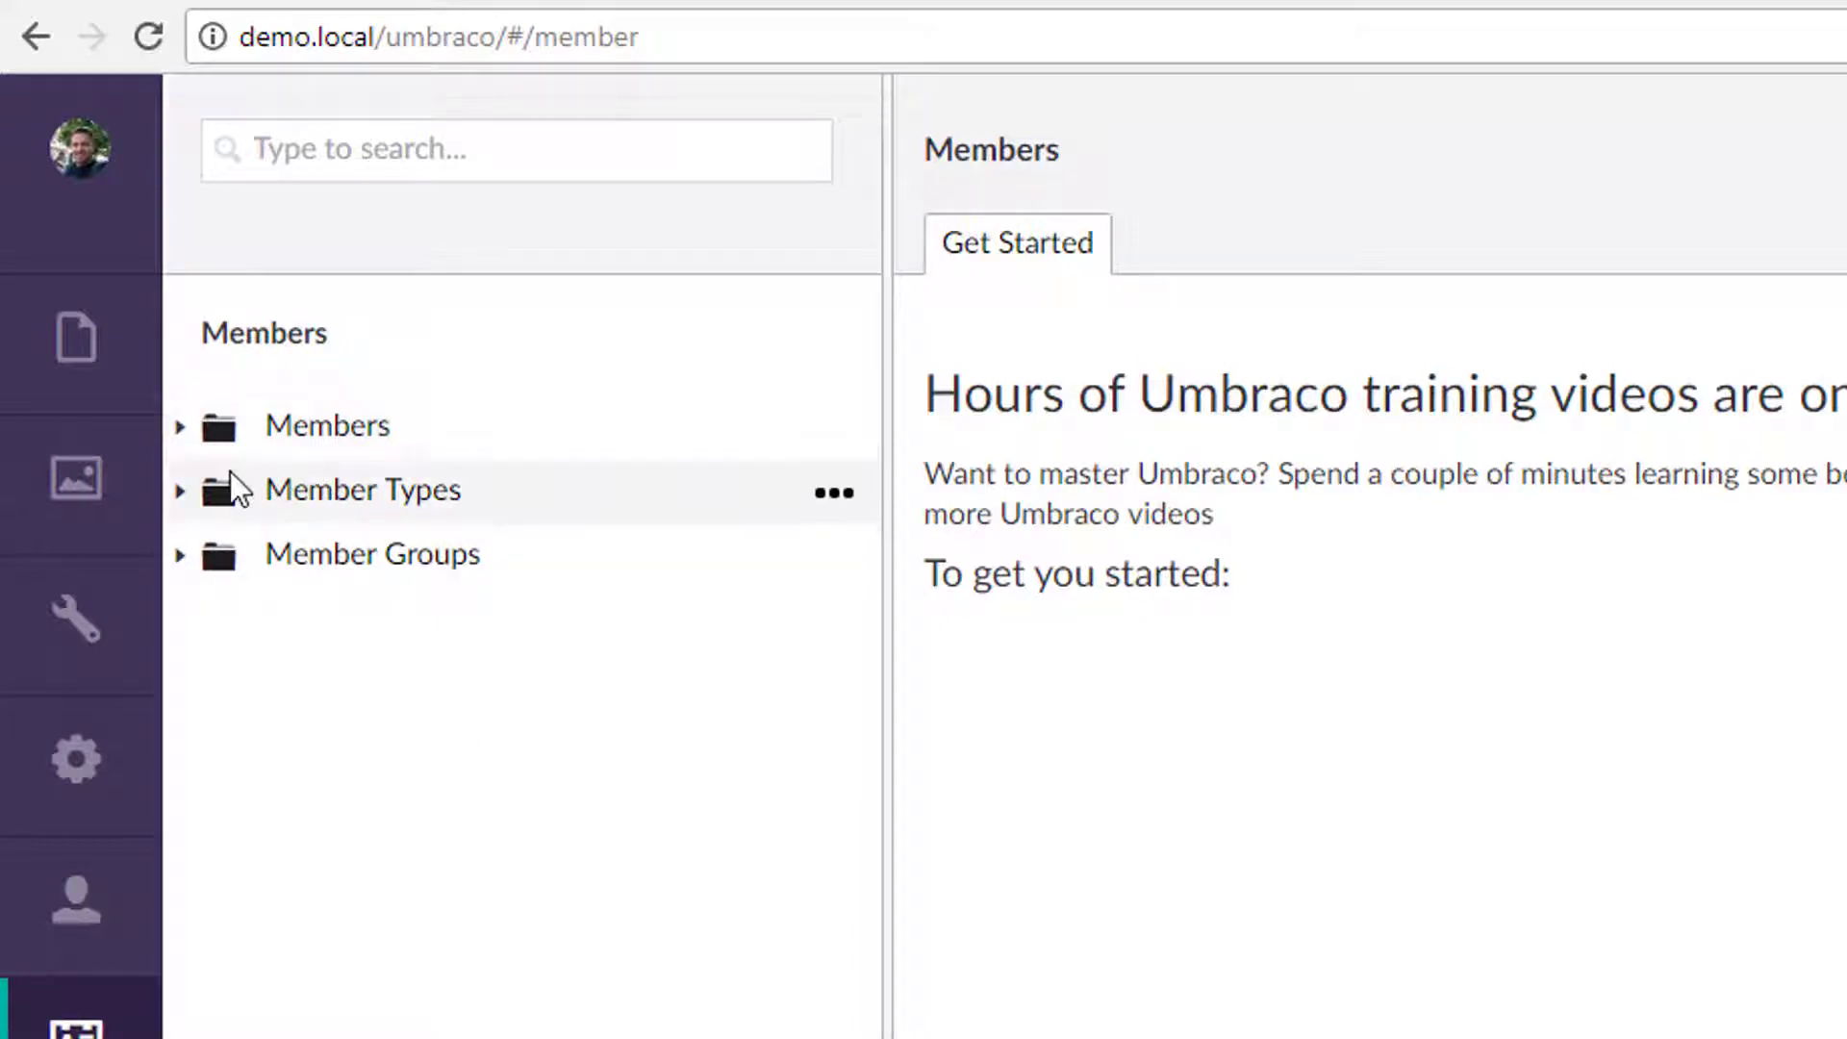
# Step: List all members and expand Member Types to show 80's Action Stars and Member
pyautogui.click(183, 433)
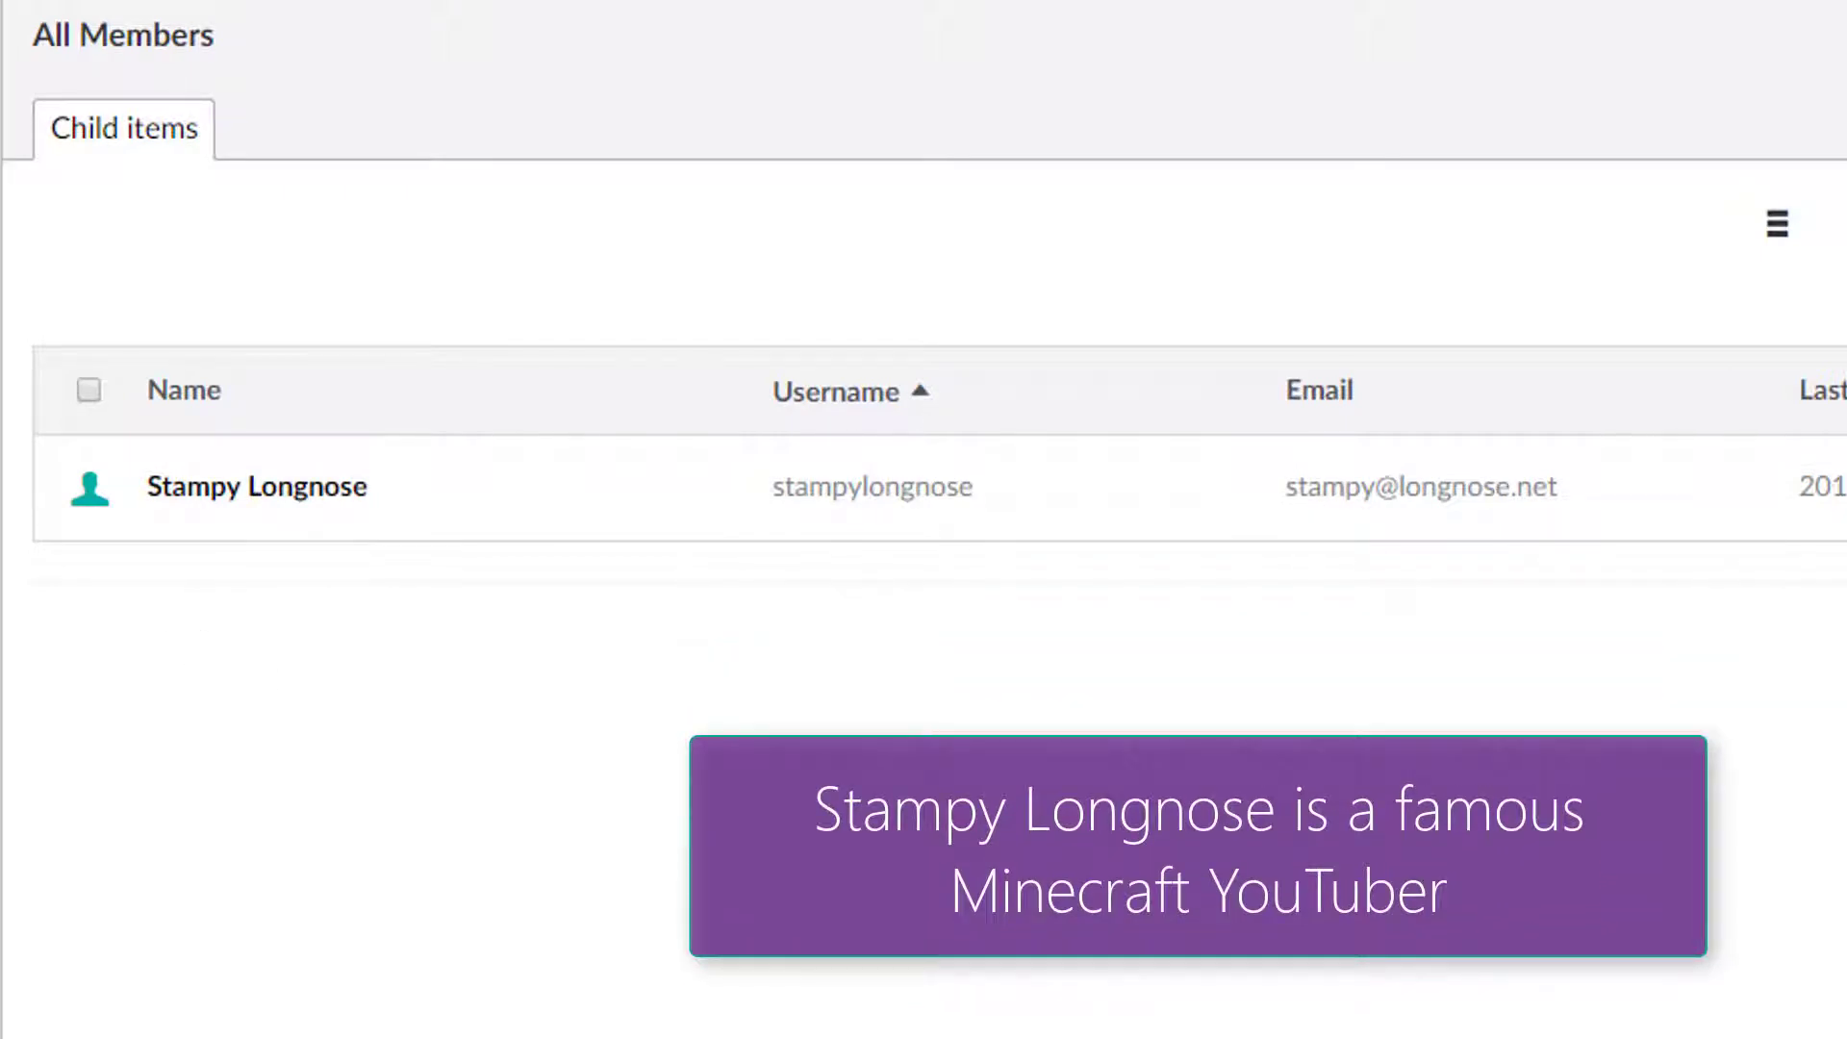
pyautogui.click(93, 546)
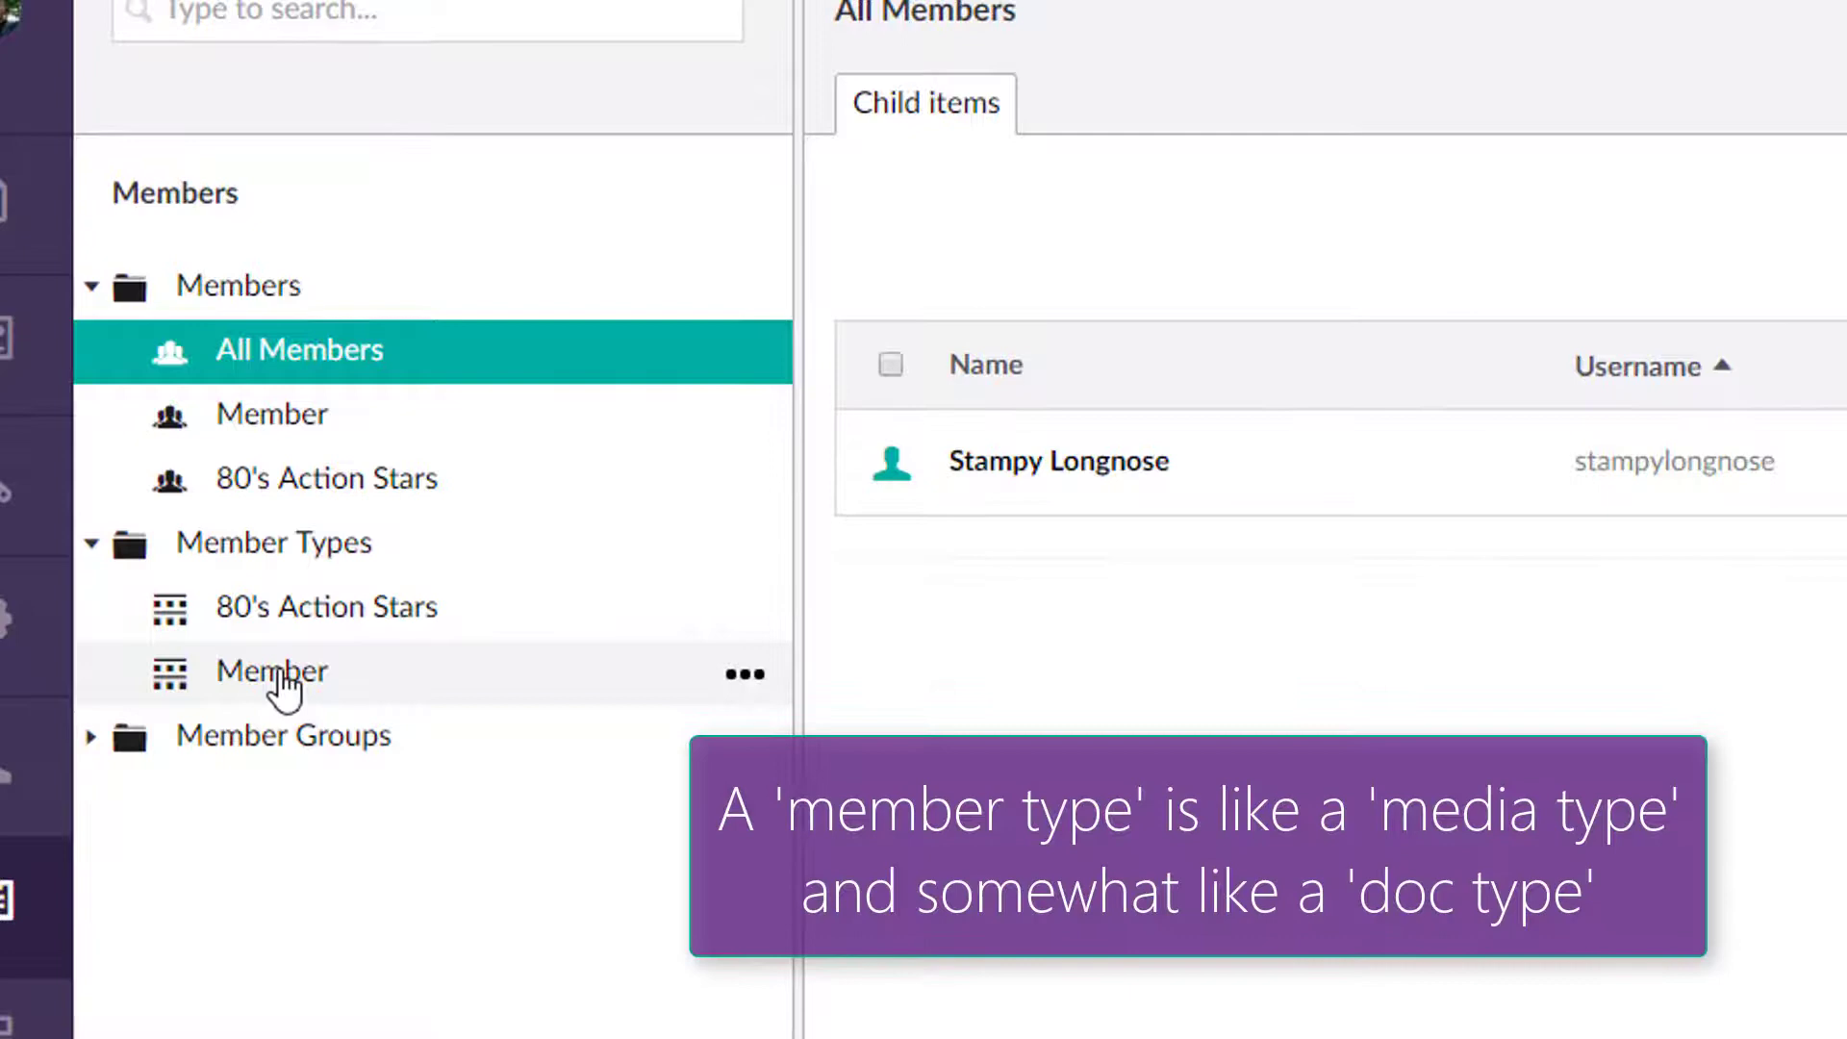
# Step: Open the Member member type and review its Membership and Generic properties
pyautogui.click(297, 687)
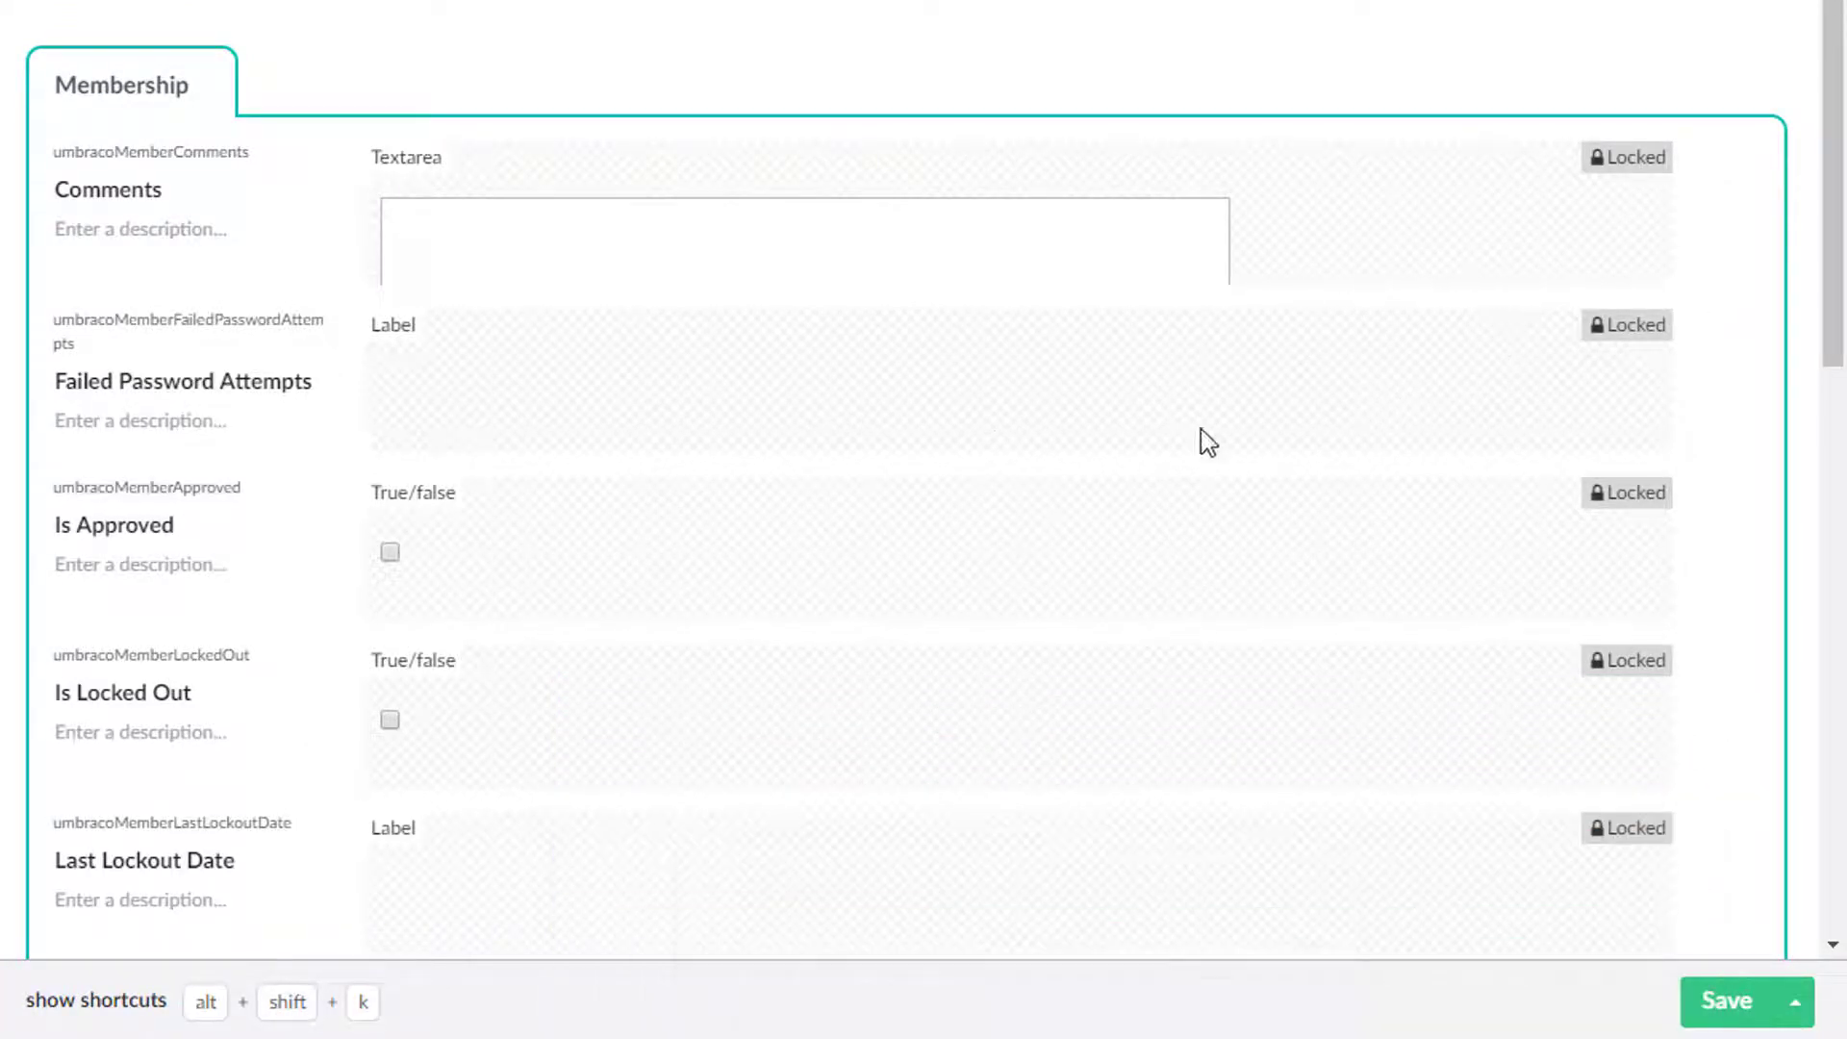
pyautogui.scroll(-3, 322, 198)
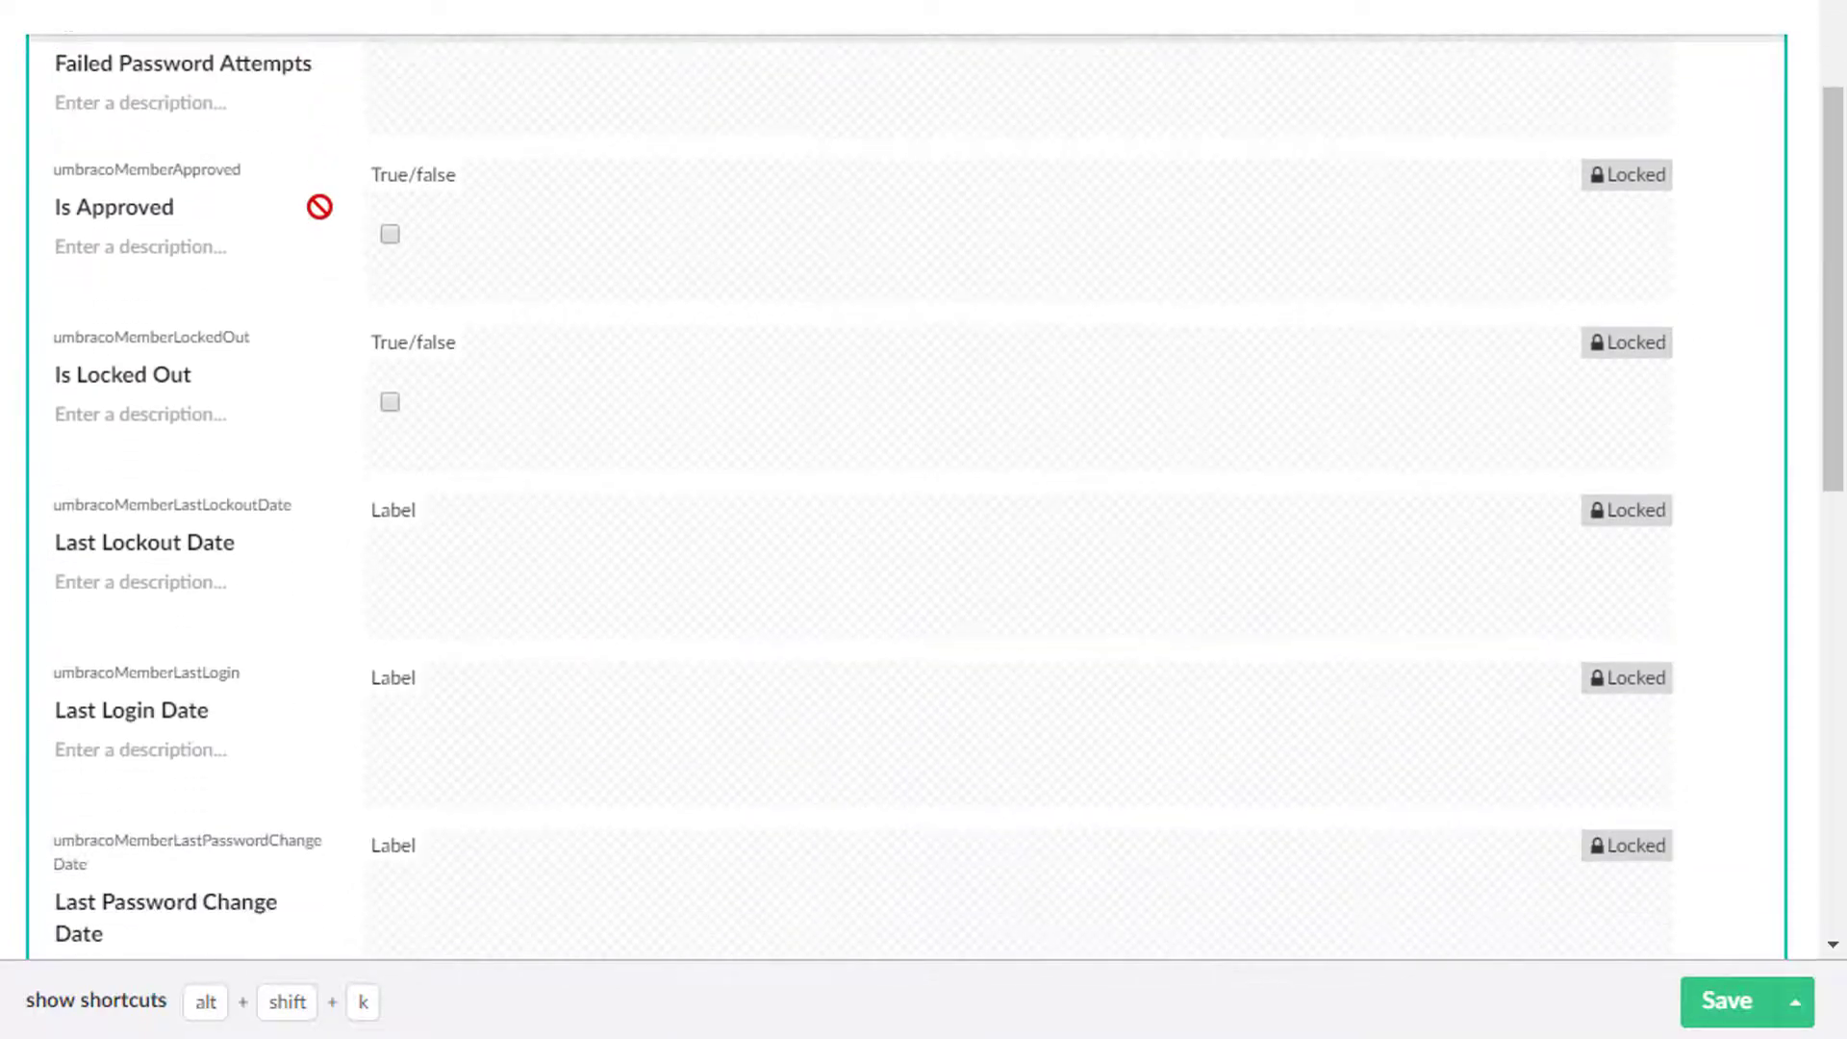
pyautogui.scroll(-2, 298, 304)
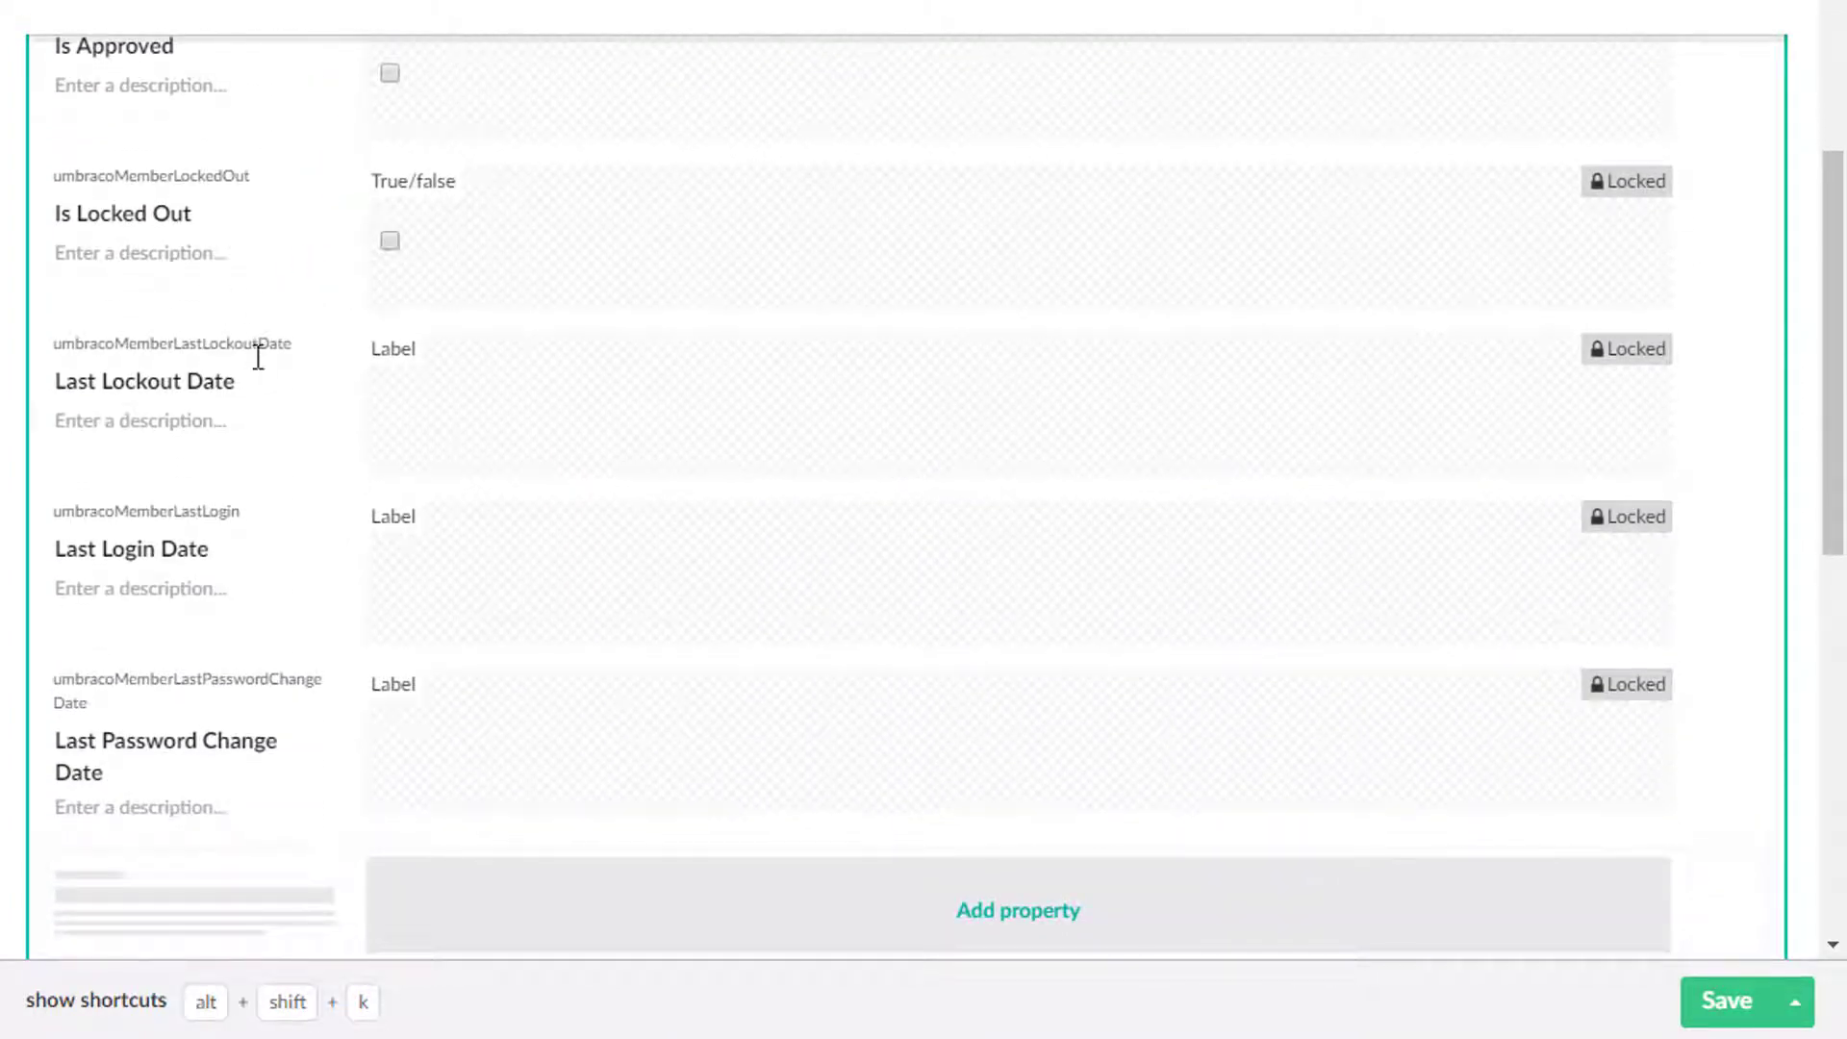
pyautogui.scroll(-4, 348, 476)
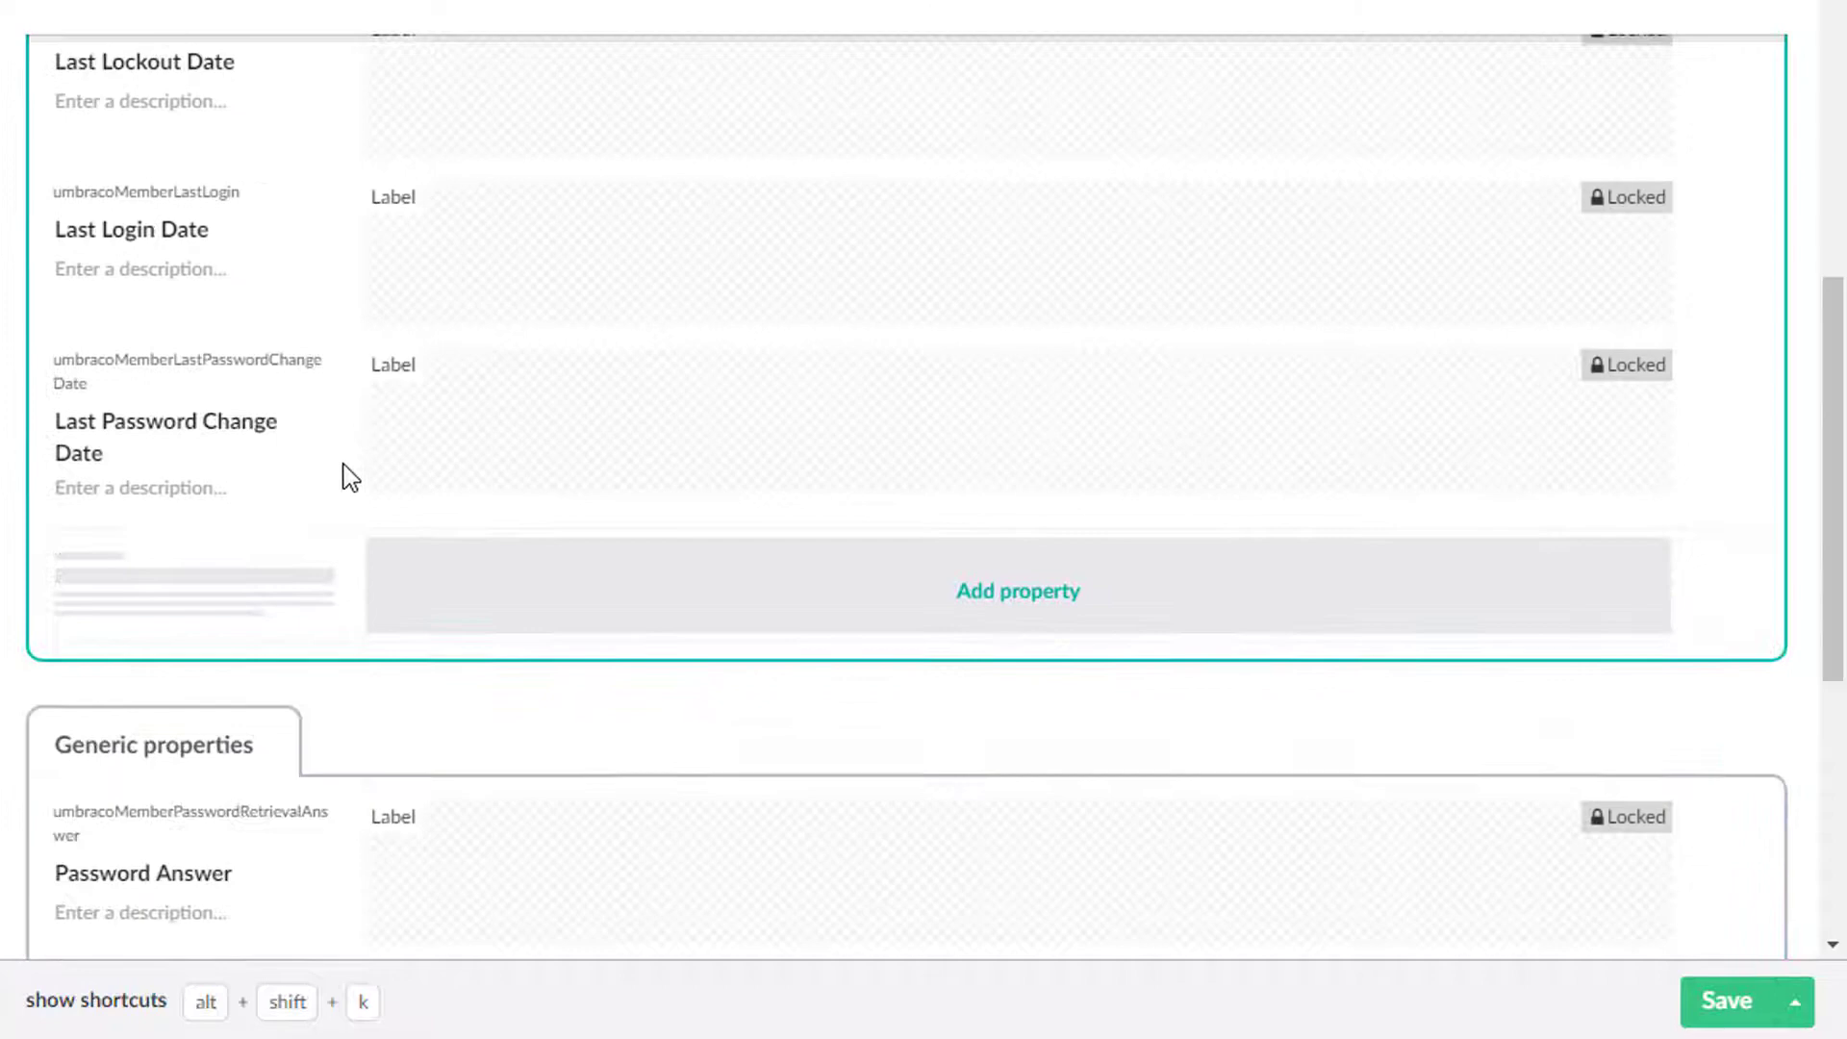
pyautogui.scroll(-3, 346, 481)
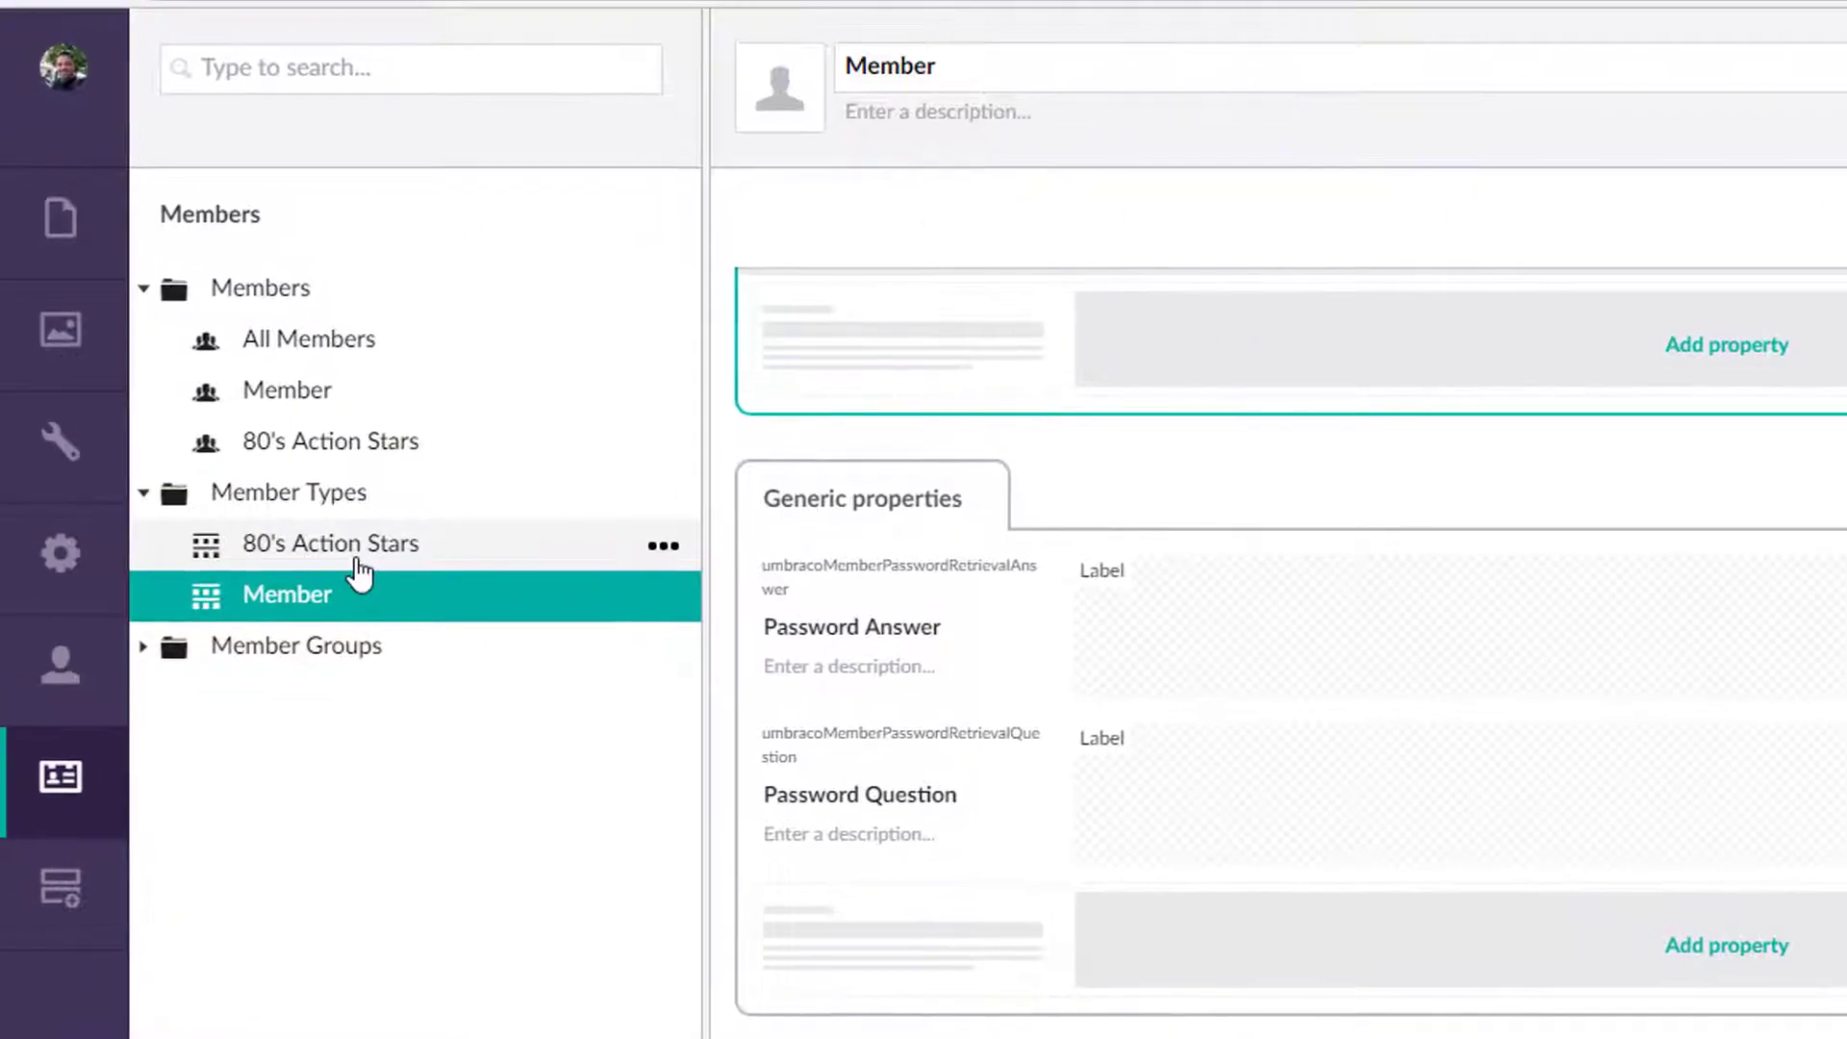
# Step: Add a Profile Picture property to 80's Action Stars using the reusable Media Picker editor
pyautogui.click(355, 565)
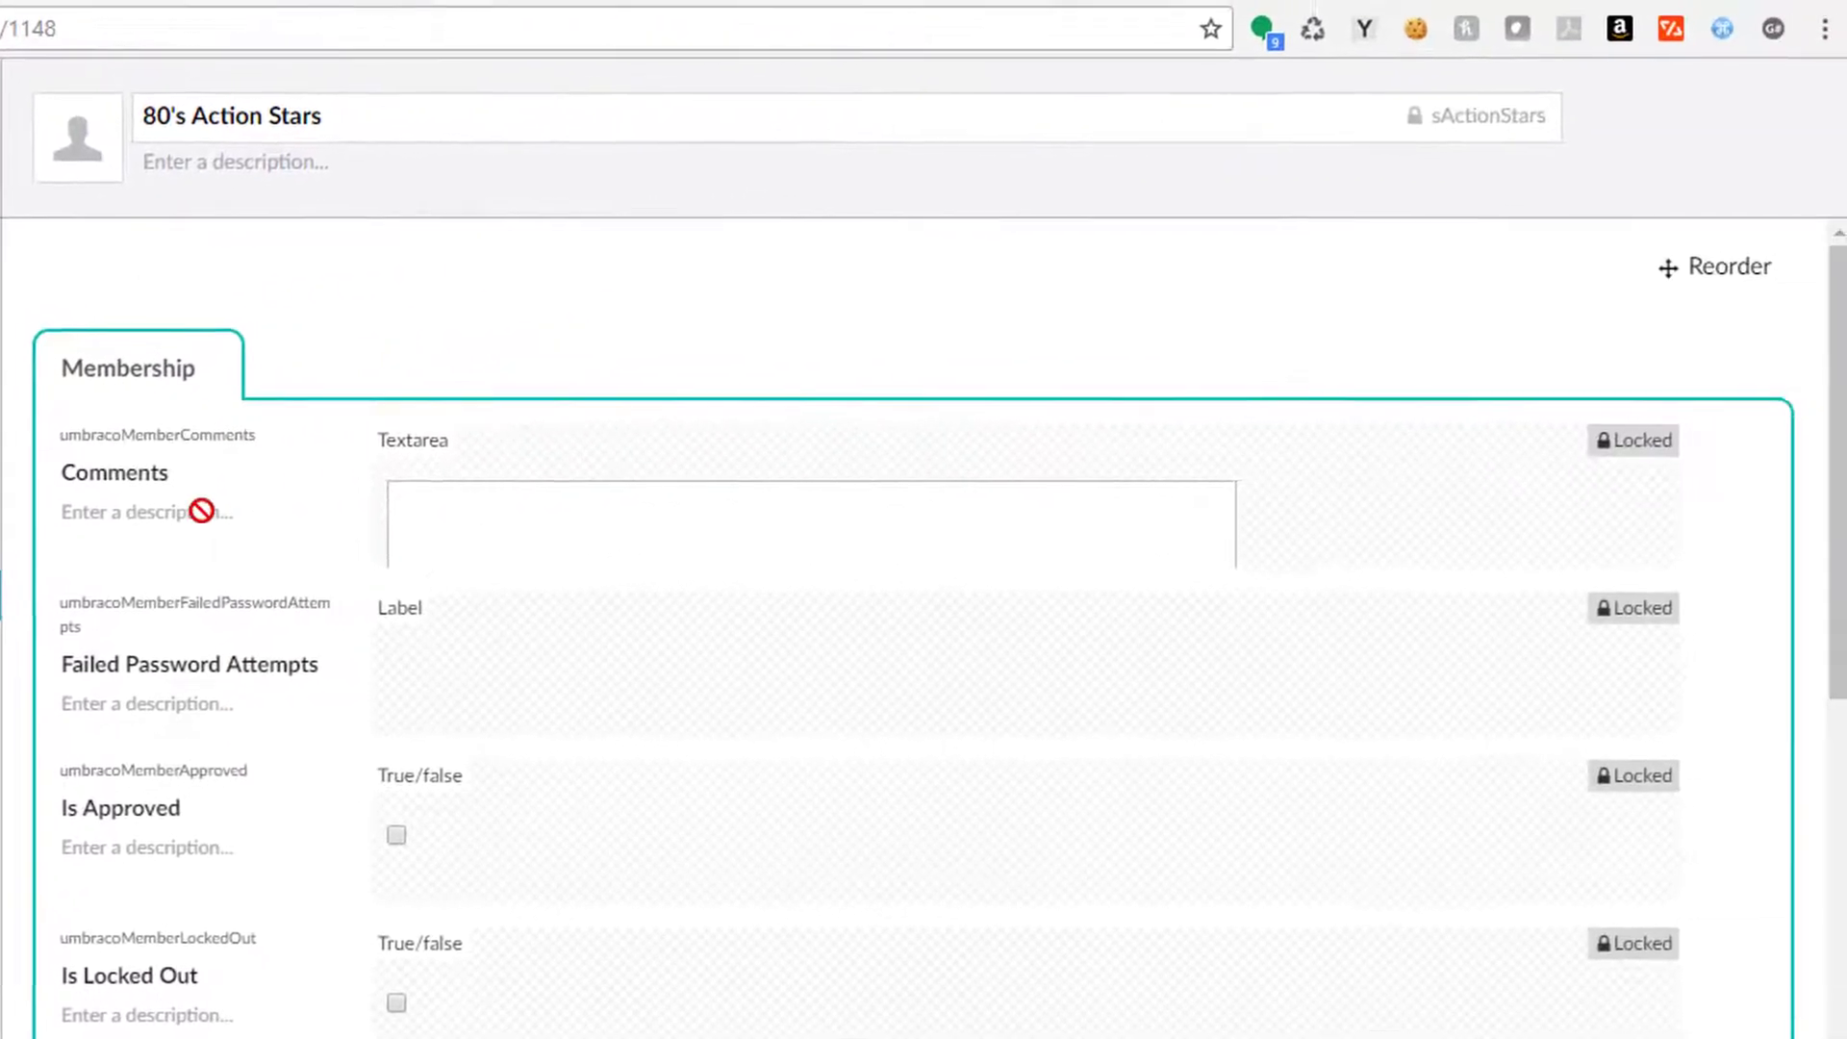
pyautogui.scroll(-10, 751, 568)
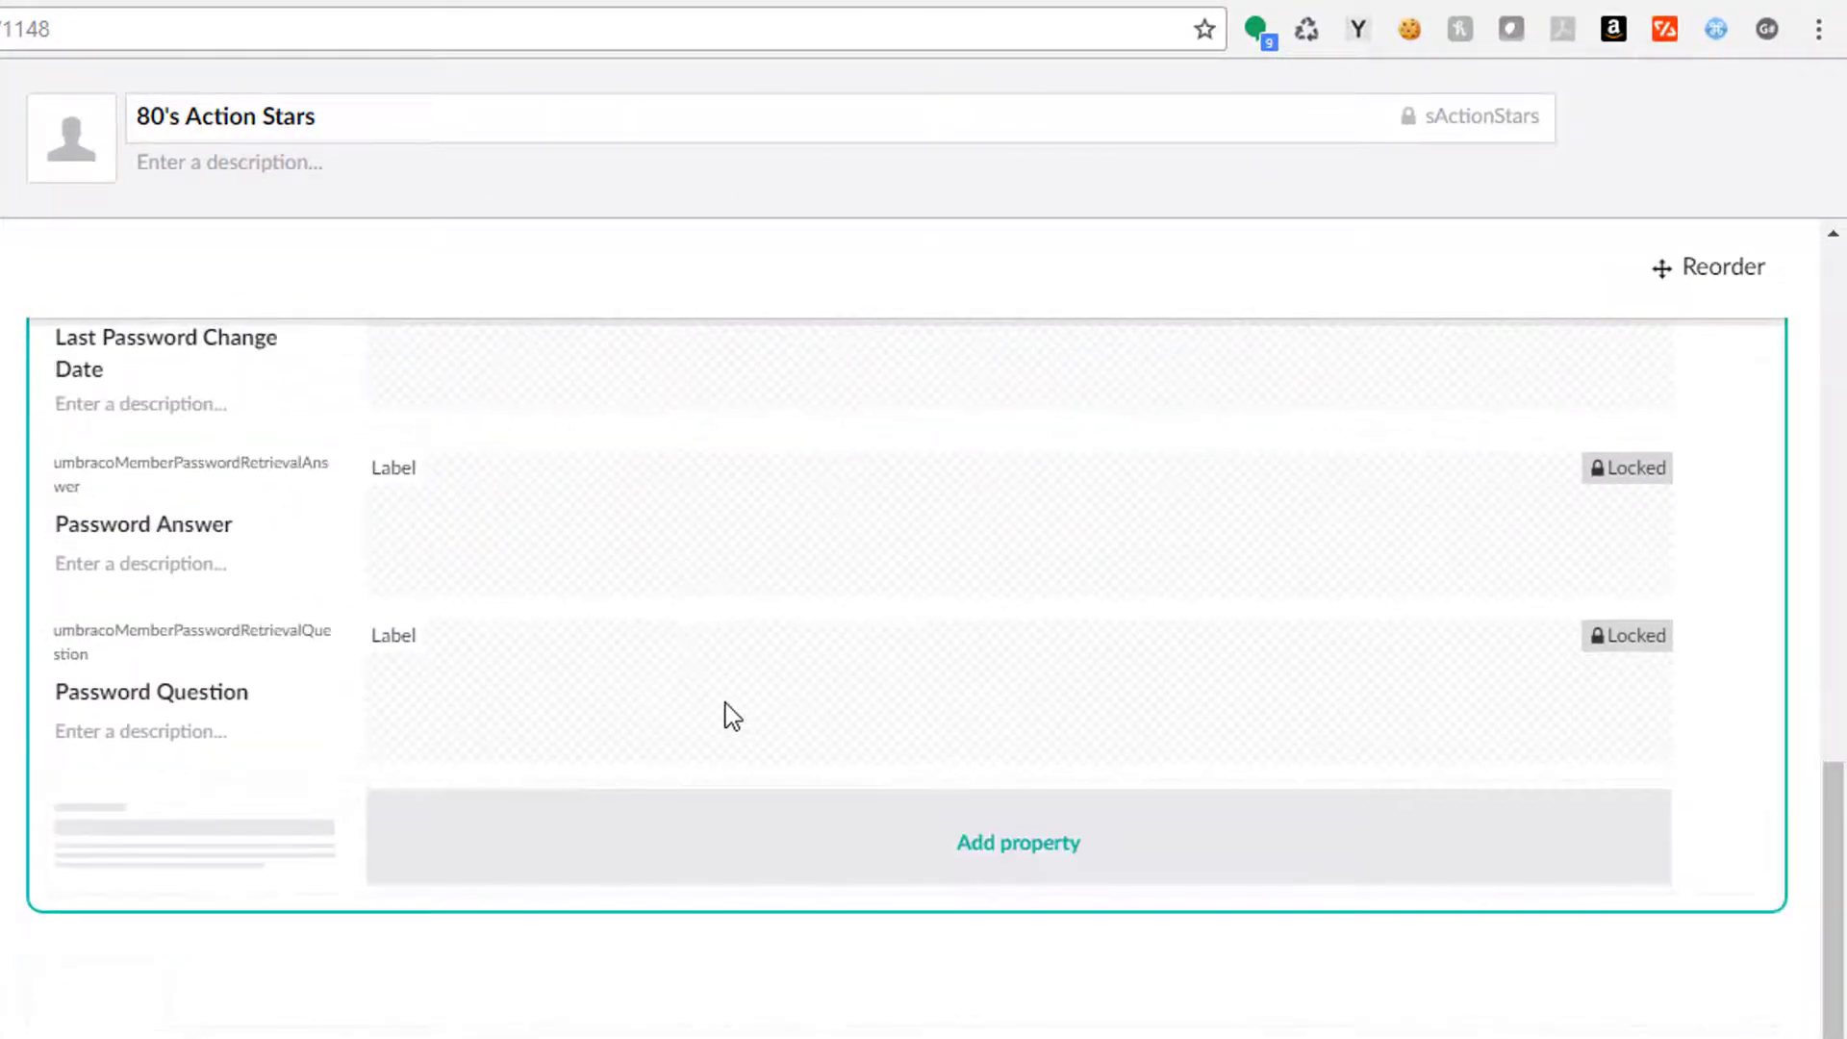
pyautogui.scroll(10, 731, 717)
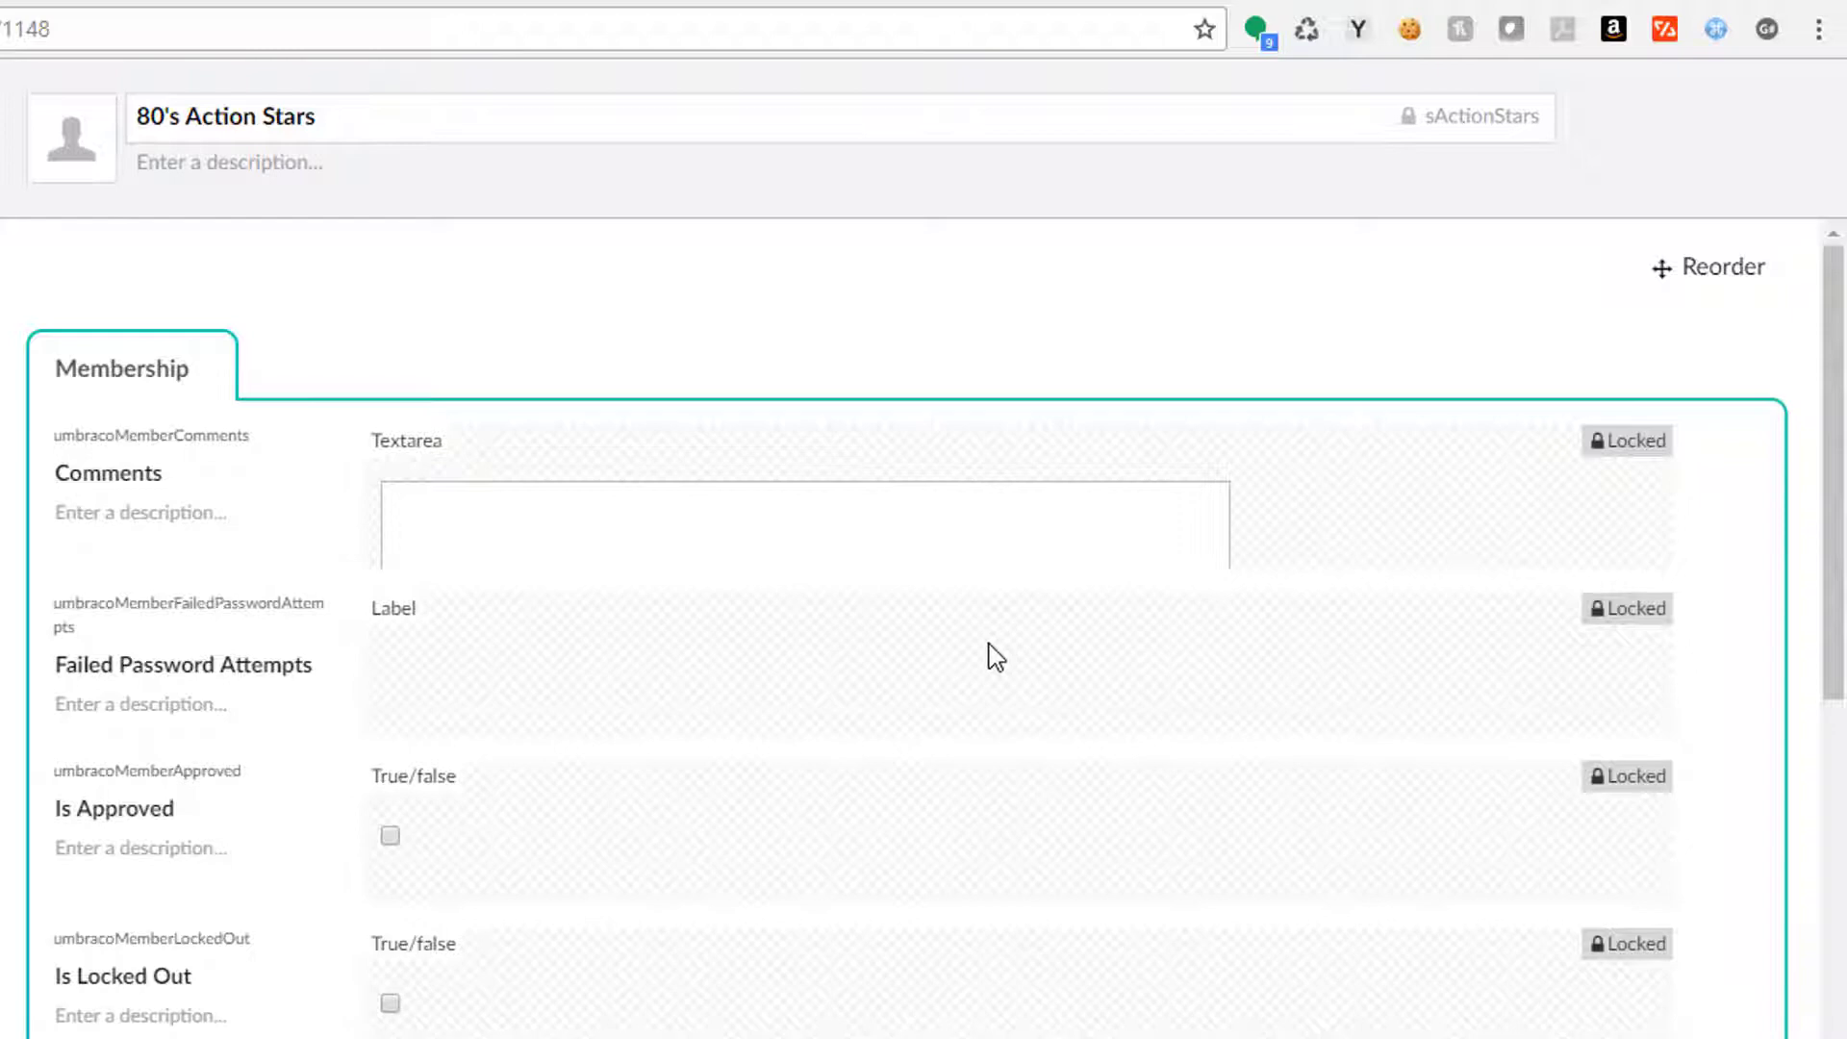
pyautogui.scroll(-10, 991, 654)
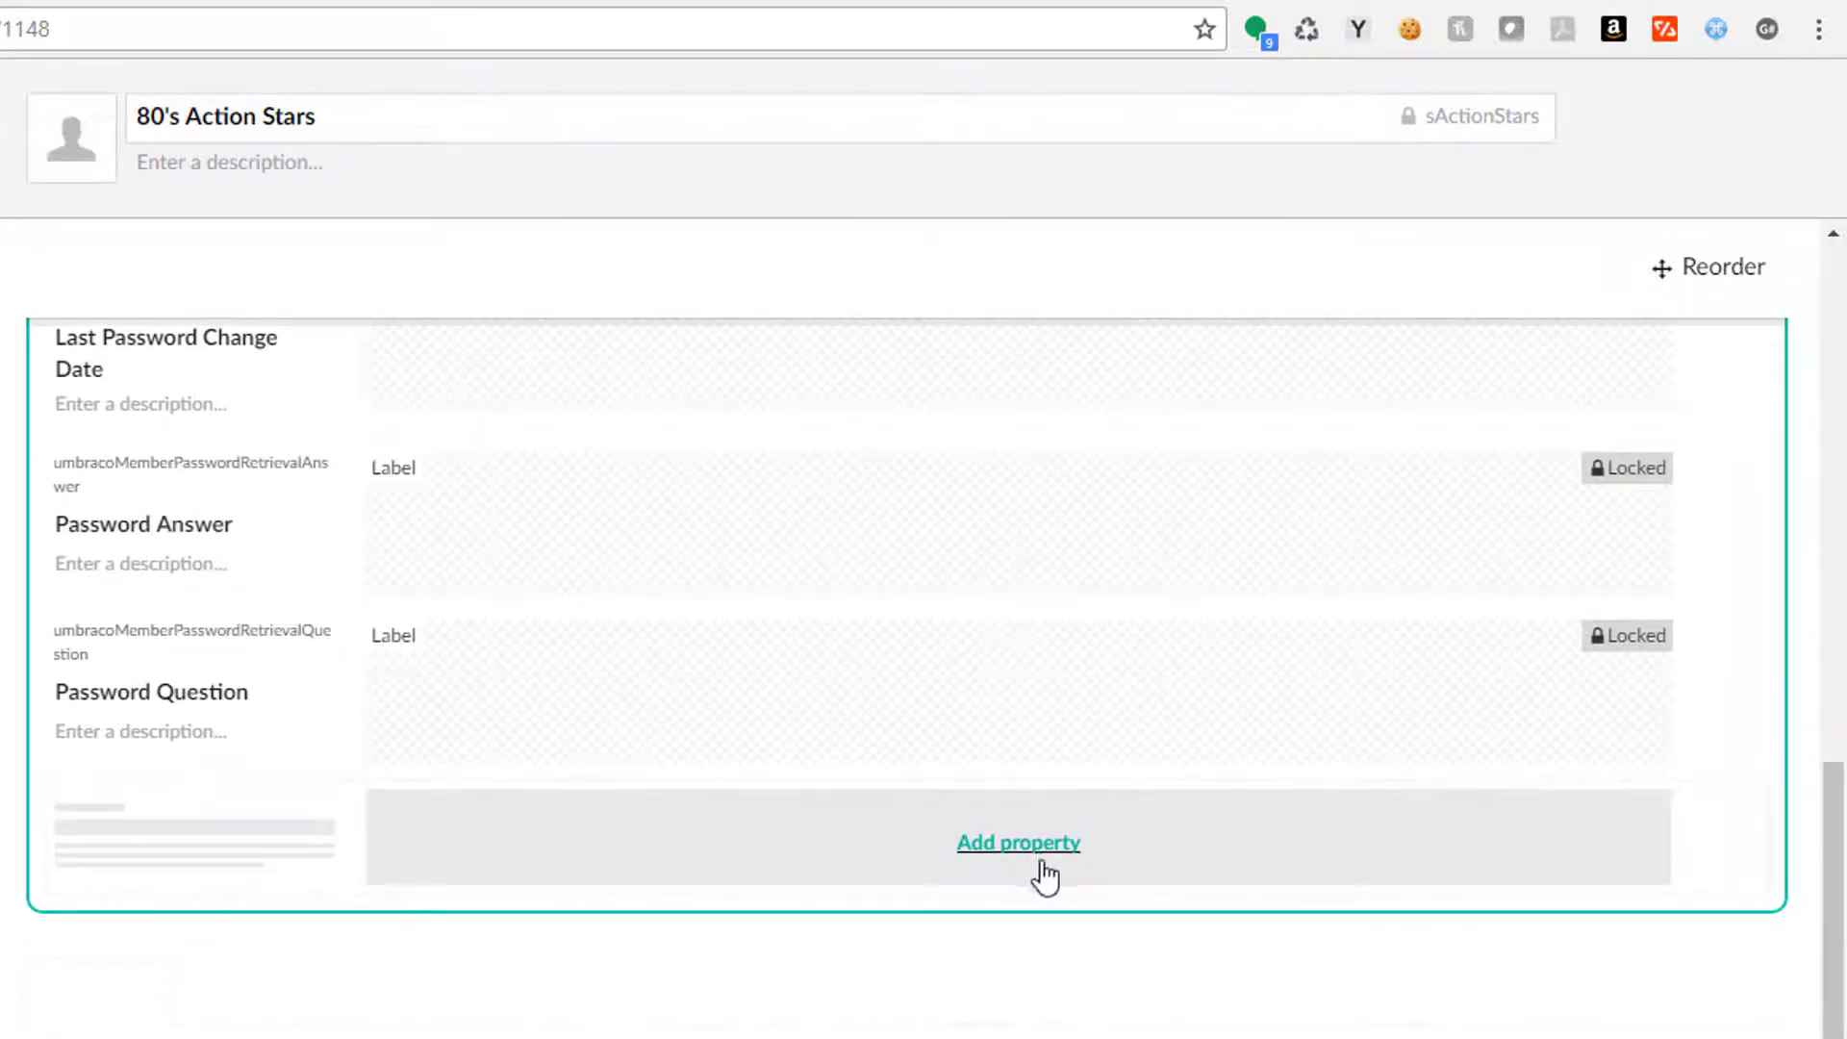
pyautogui.click(1039, 859)
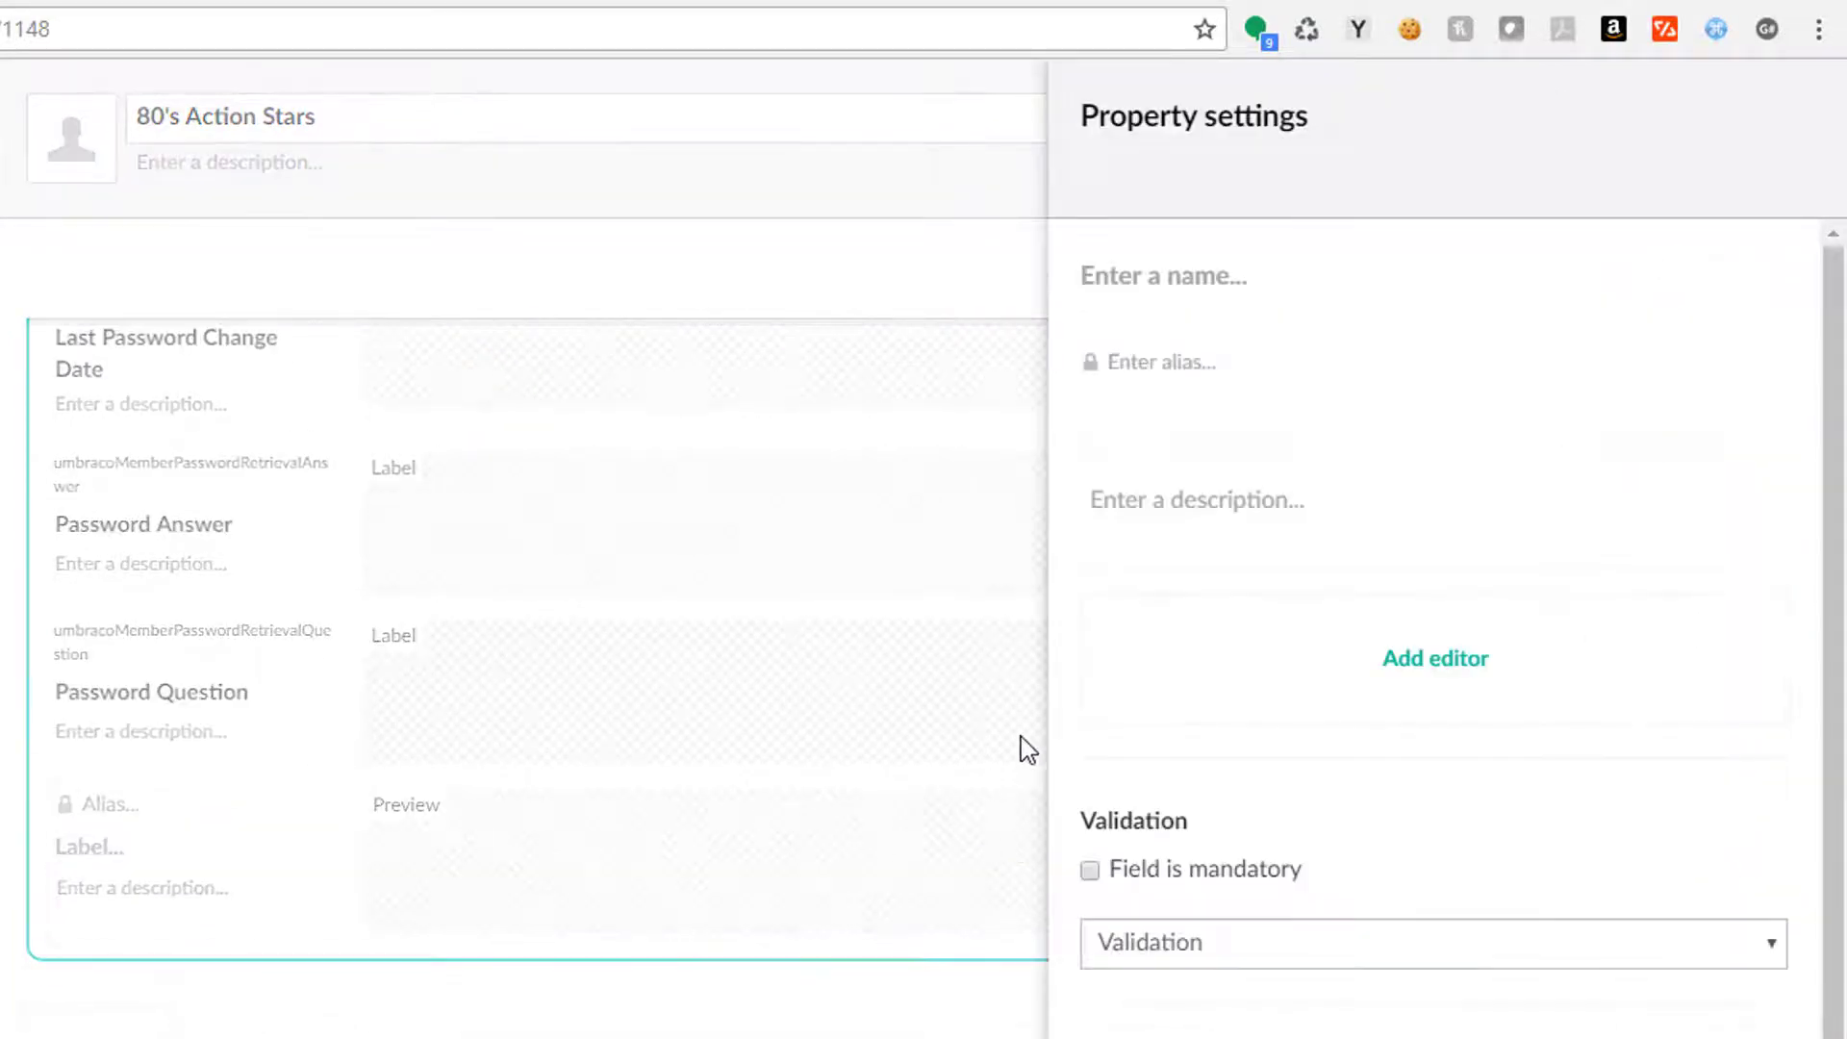
pyautogui.write('Profile Picture')
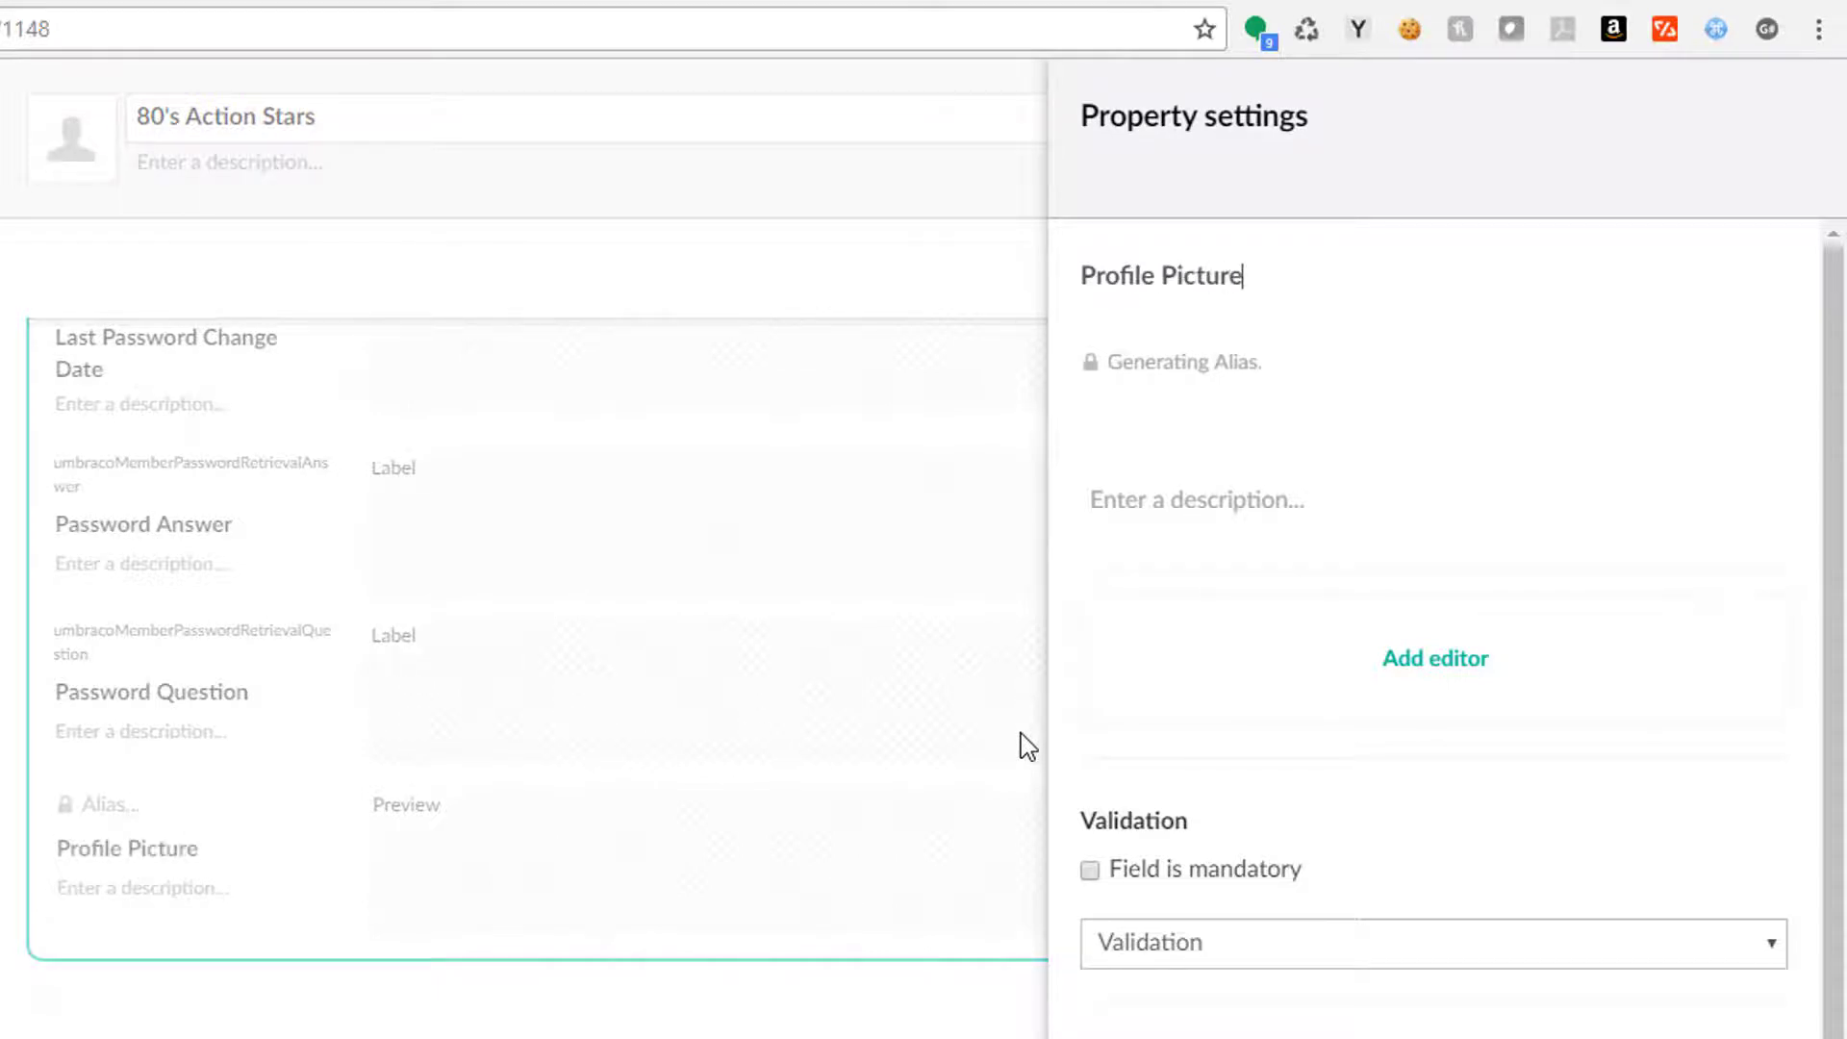
pyautogui.click(1449, 666)
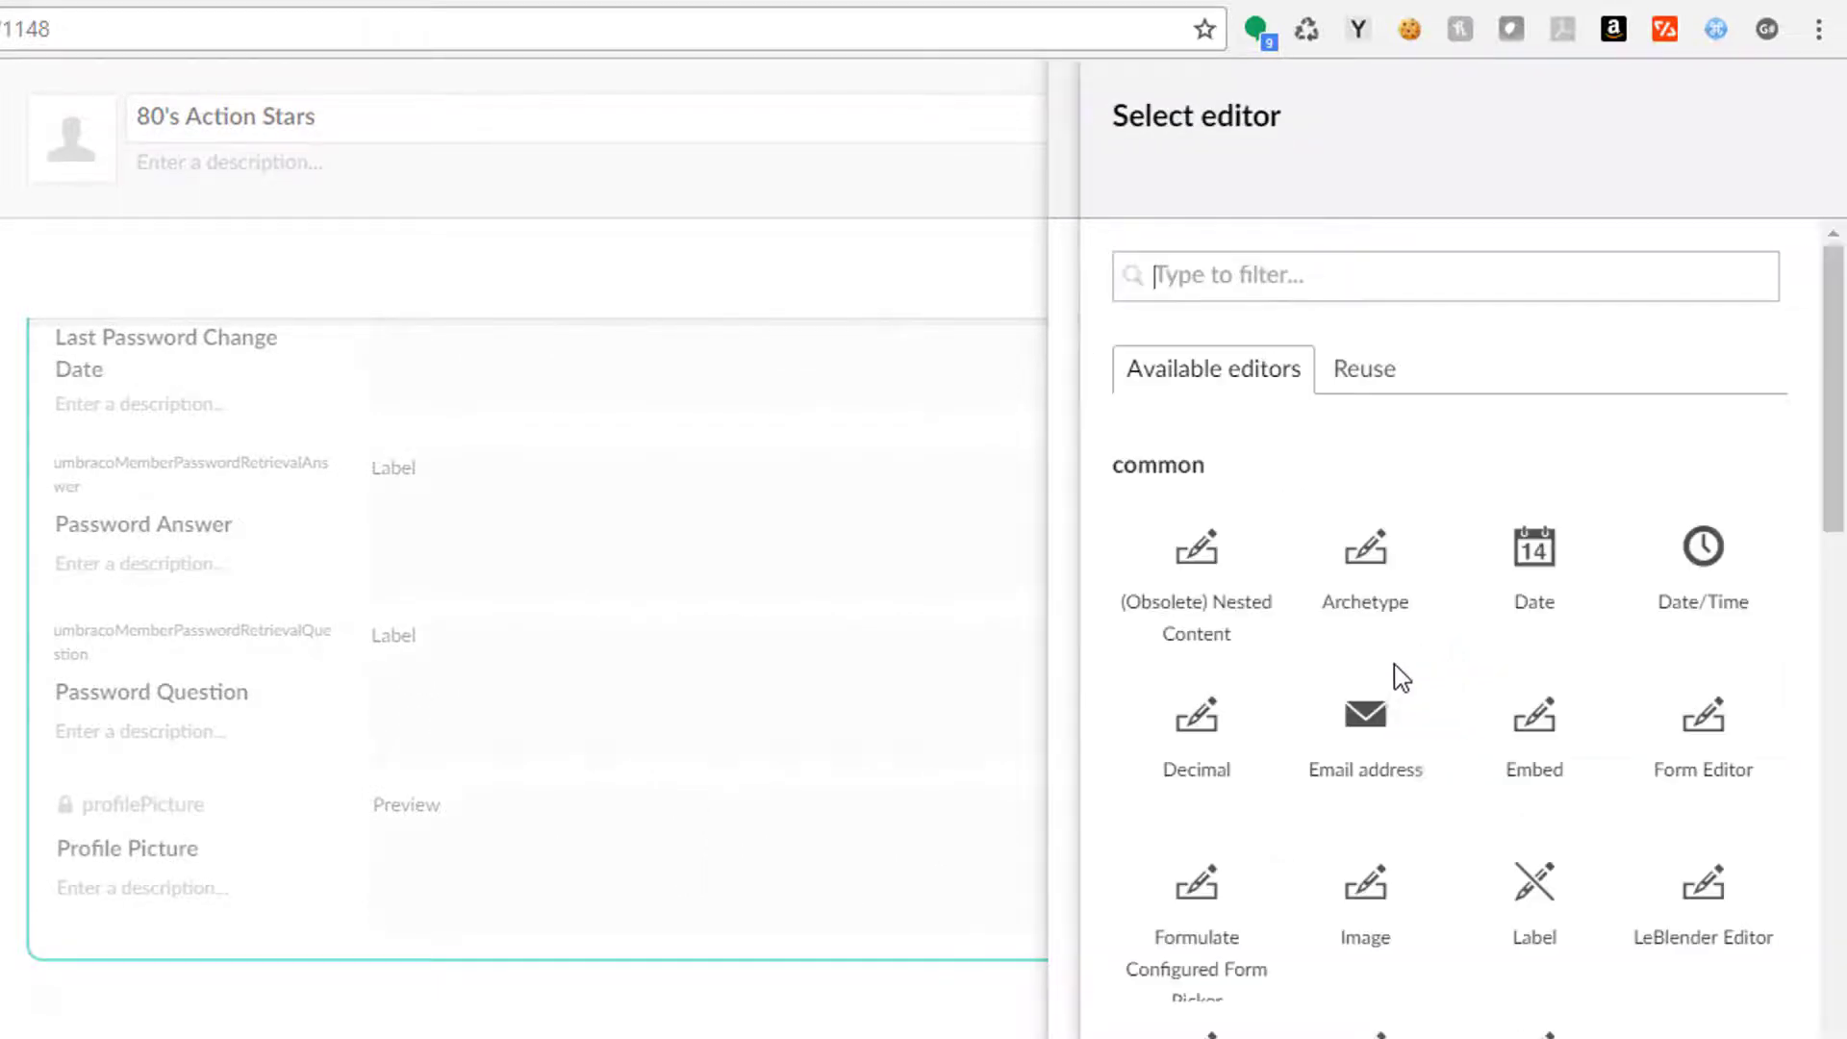
pyautogui.click(1374, 377)
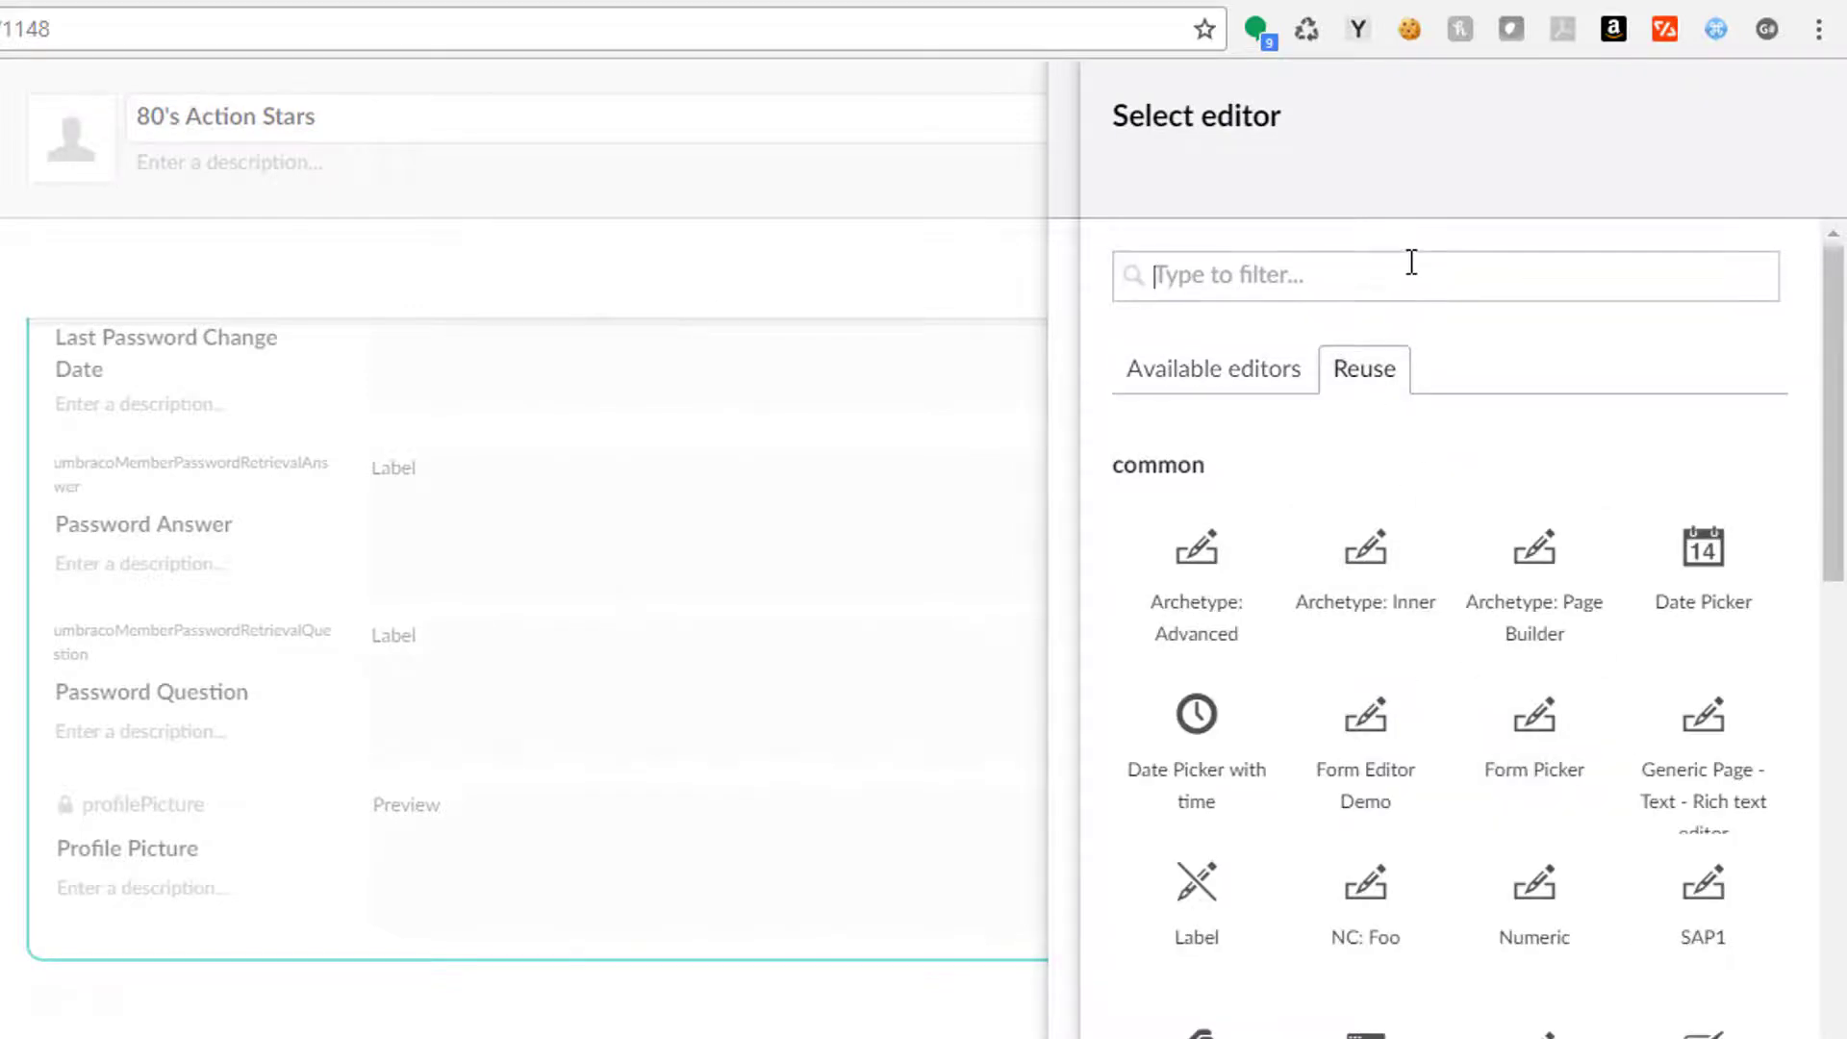
pyautogui.write('media')
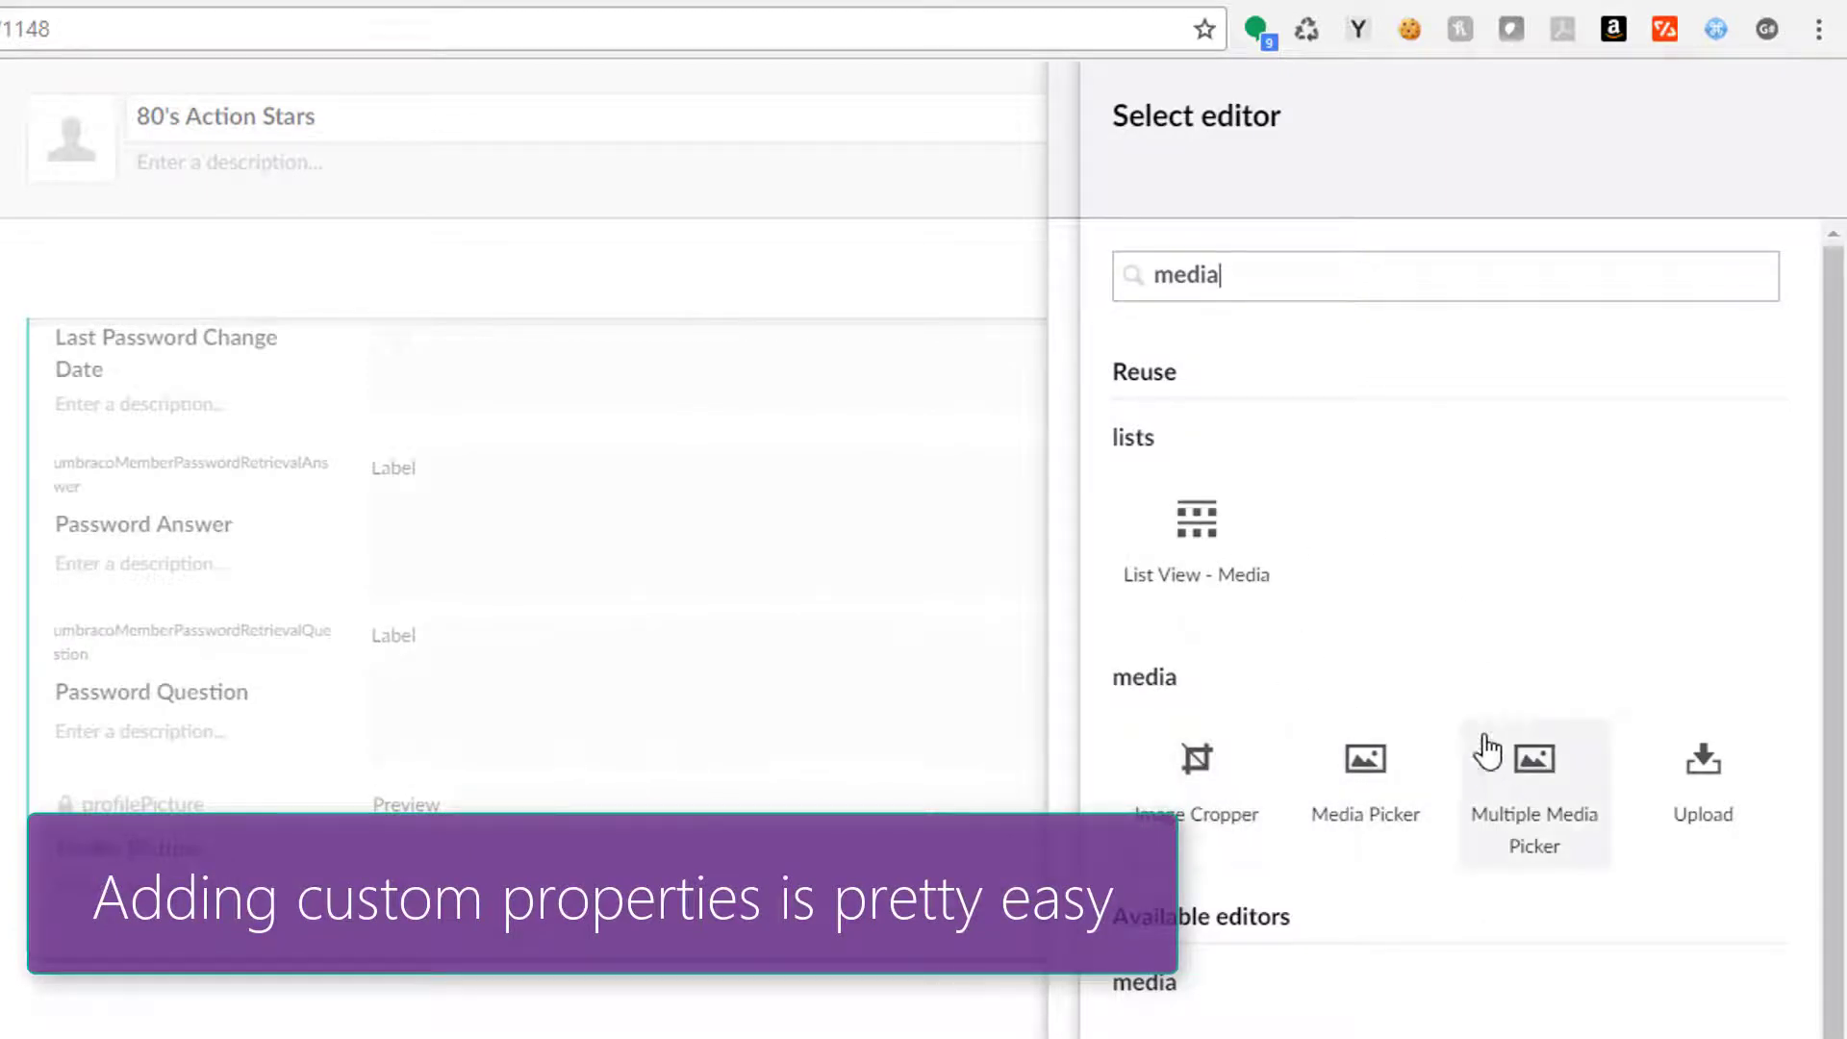
pyautogui.click(1378, 770)
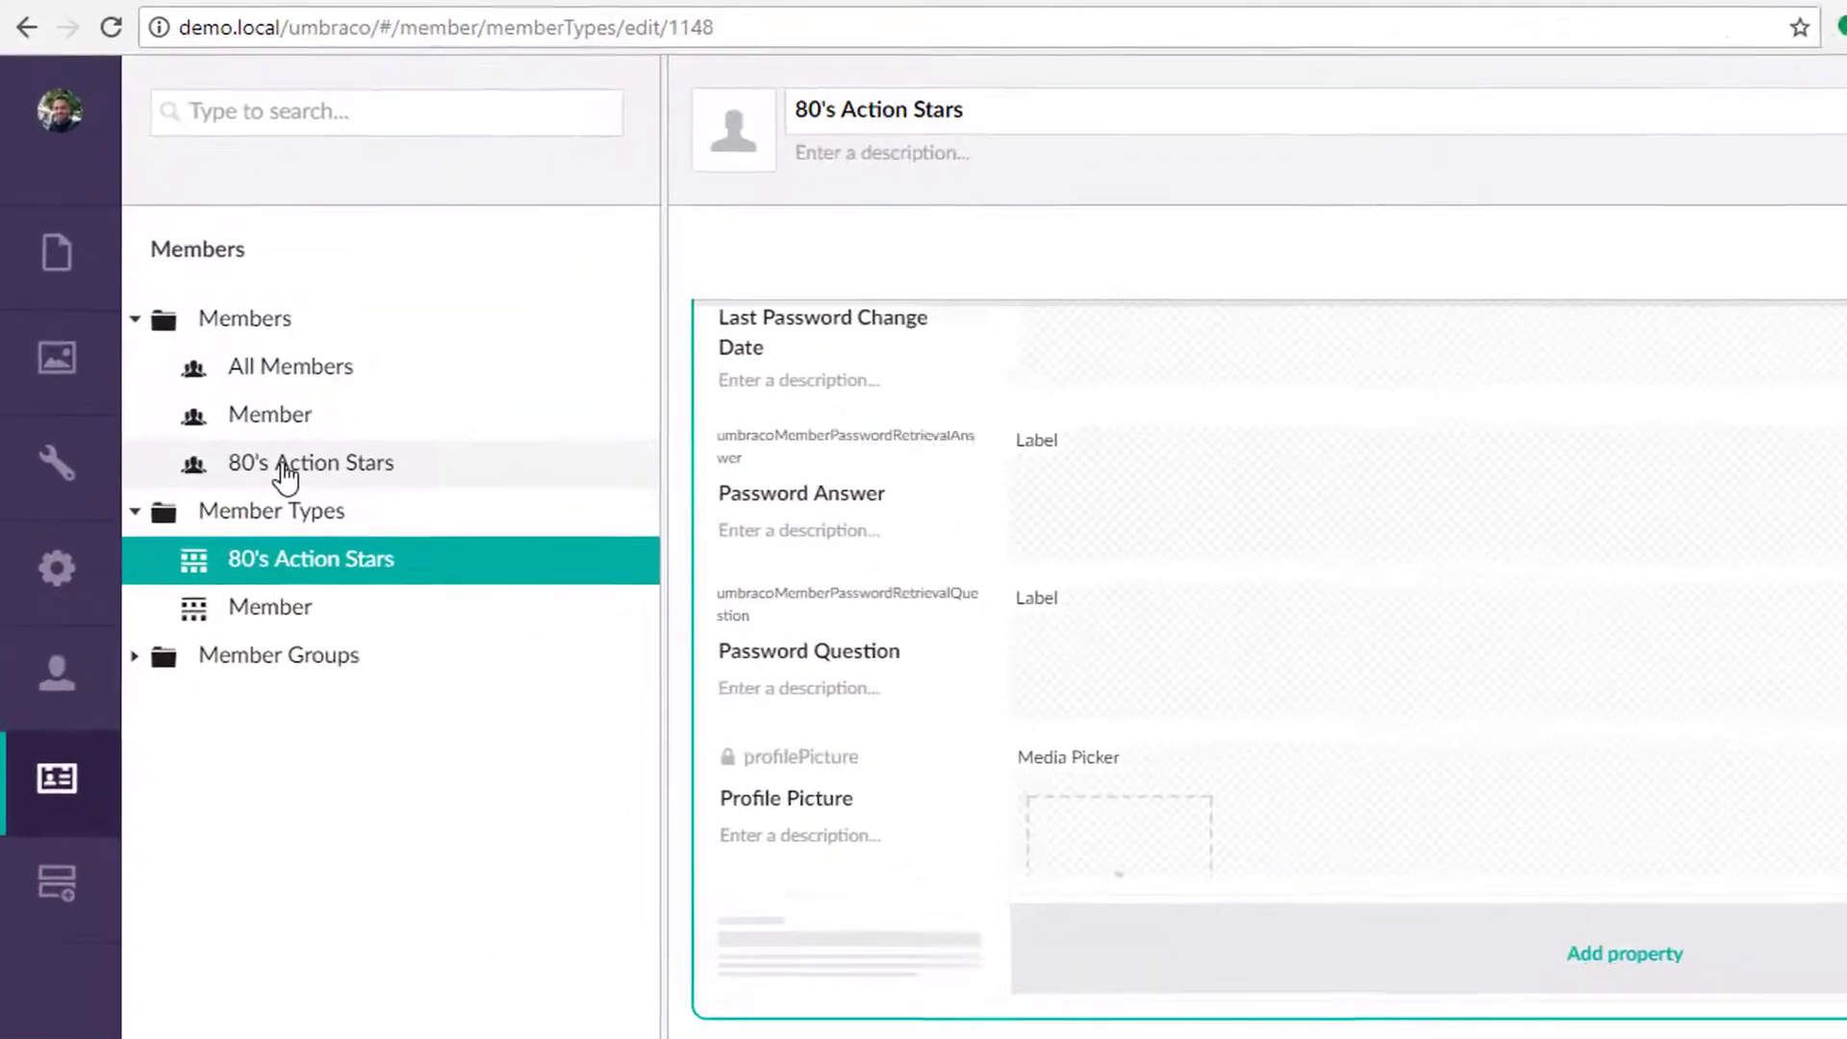
# Step: Start a new member from the 80's Action Stars list, showing Member and 80's Action Stars types
pyautogui.click(277, 469)
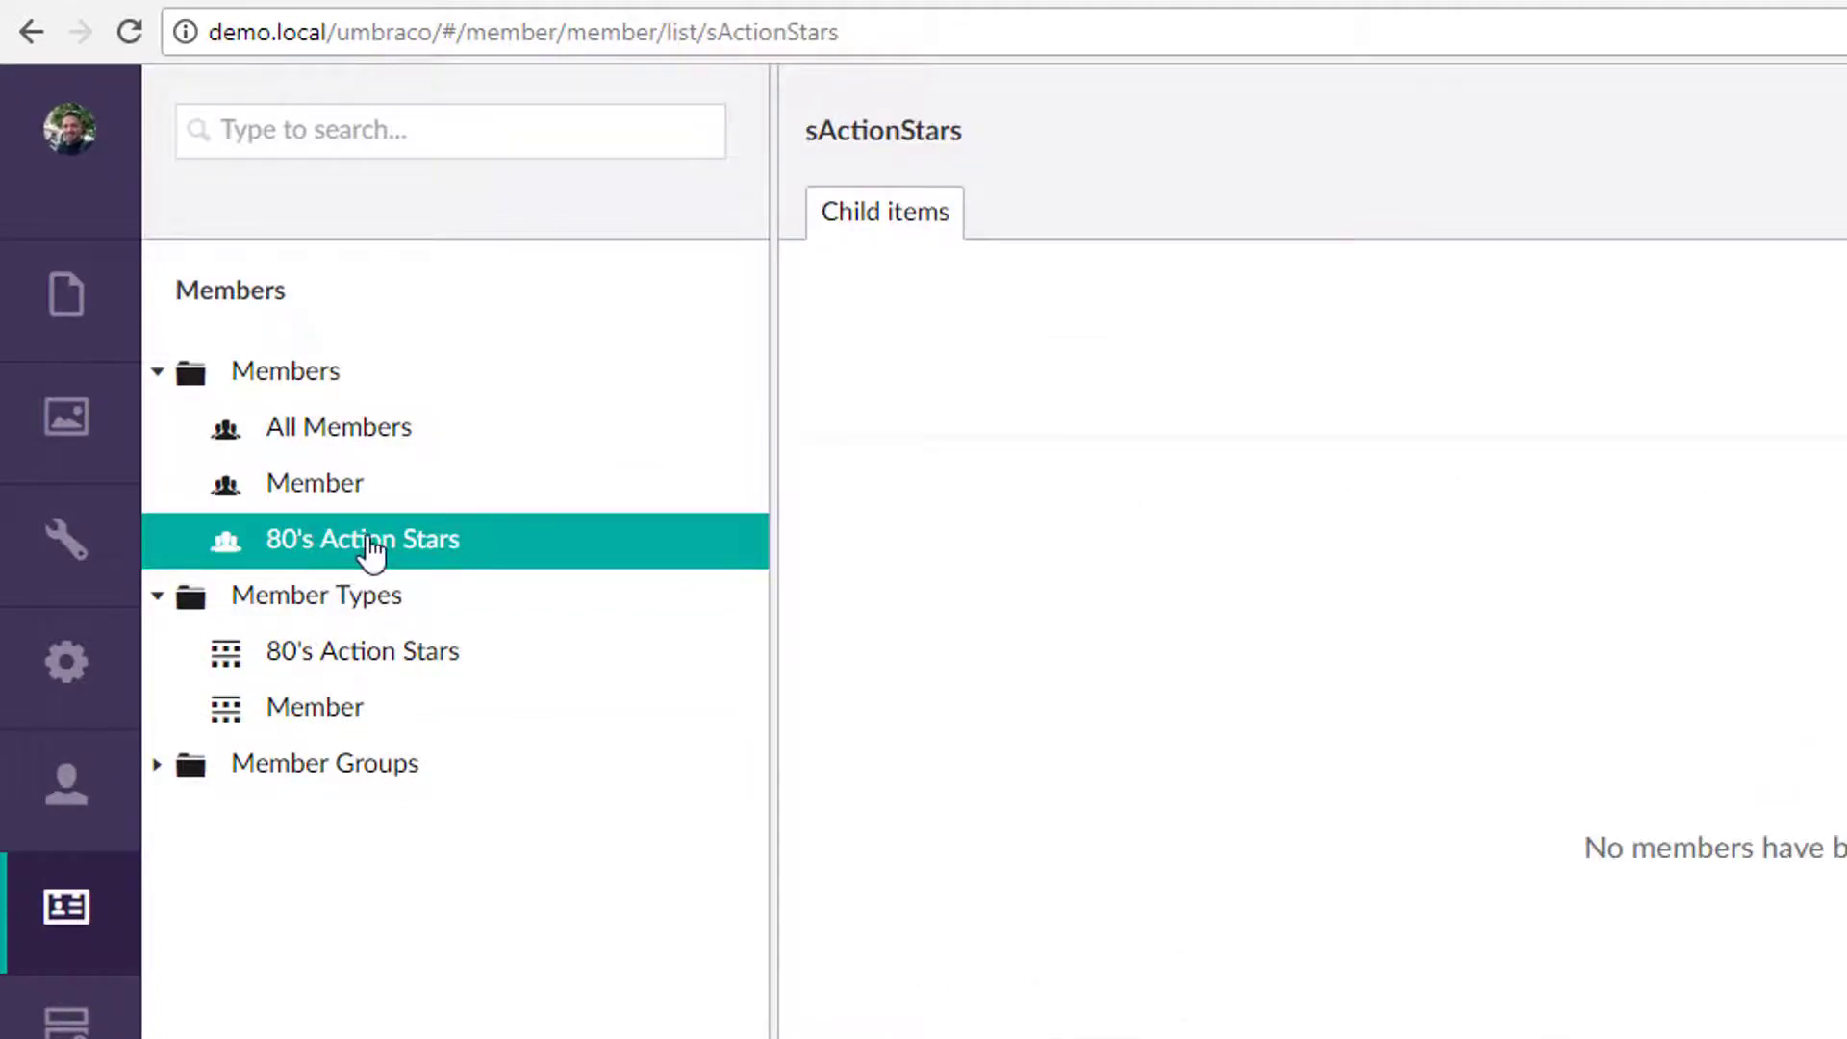
pyautogui.rightClick(264, 378)
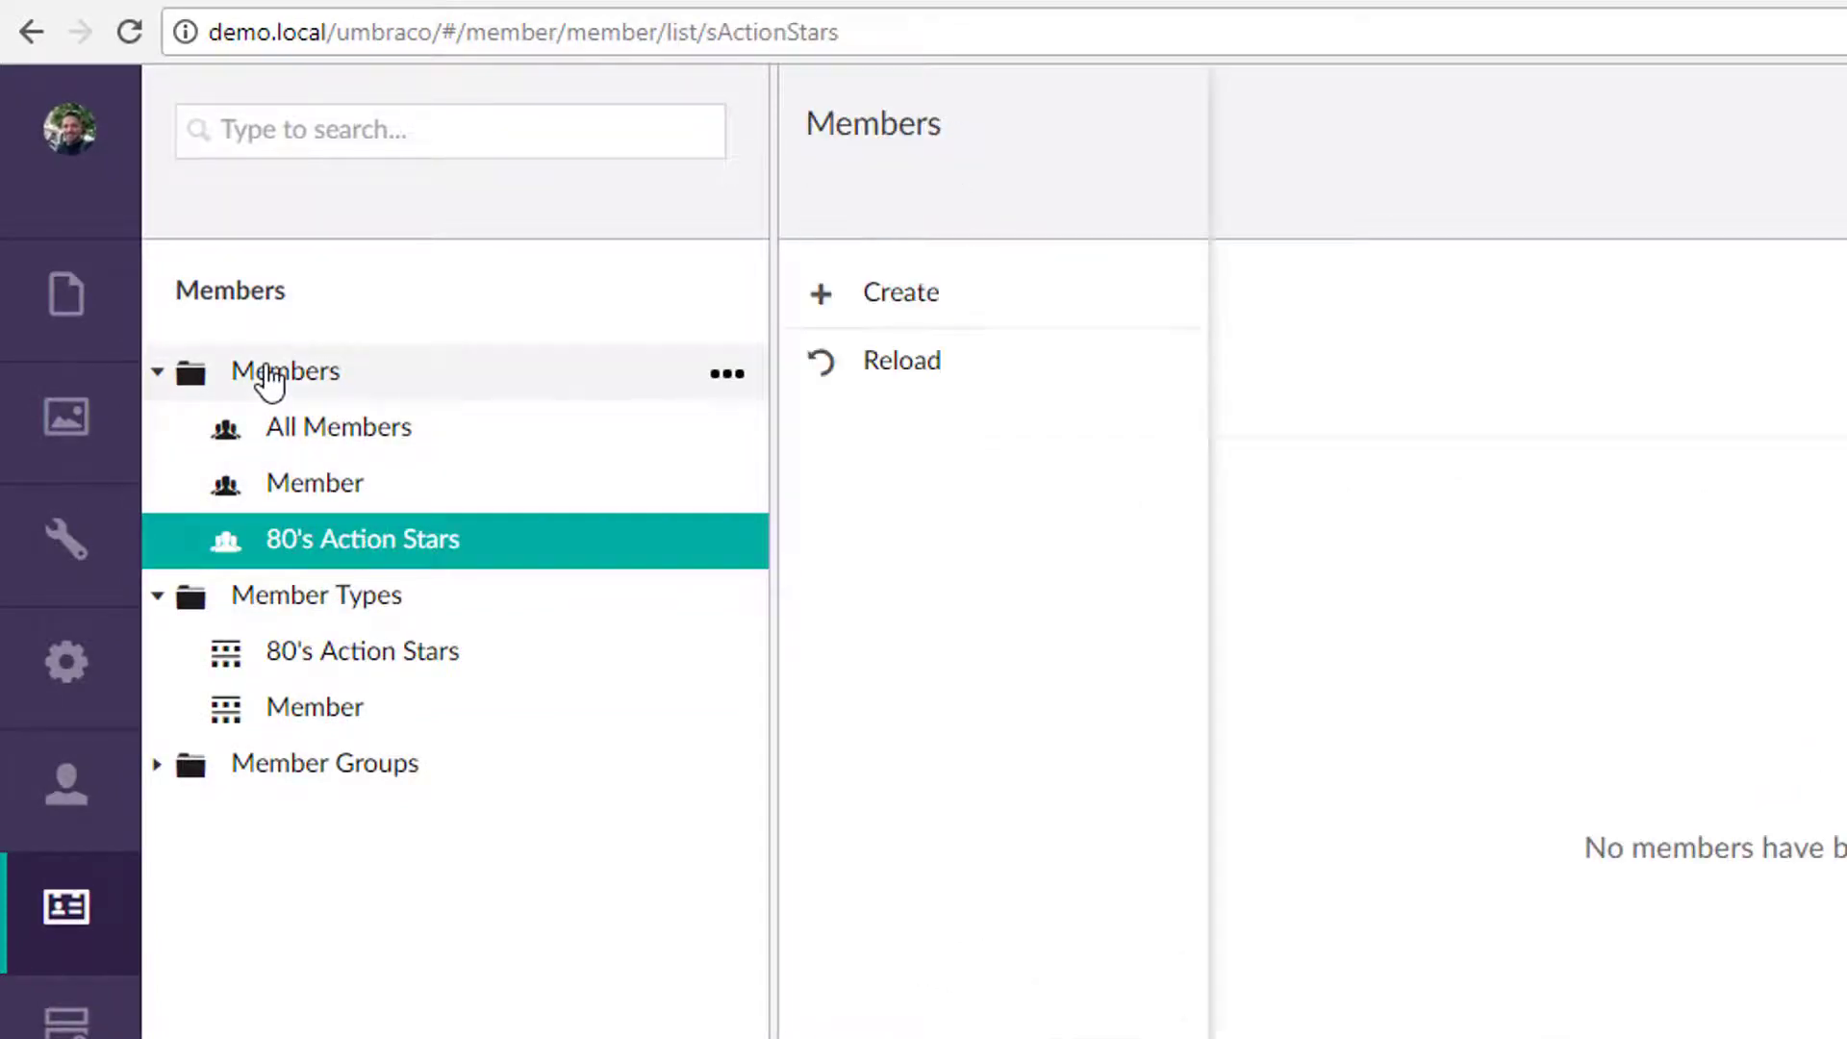
pyautogui.click(919, 317)
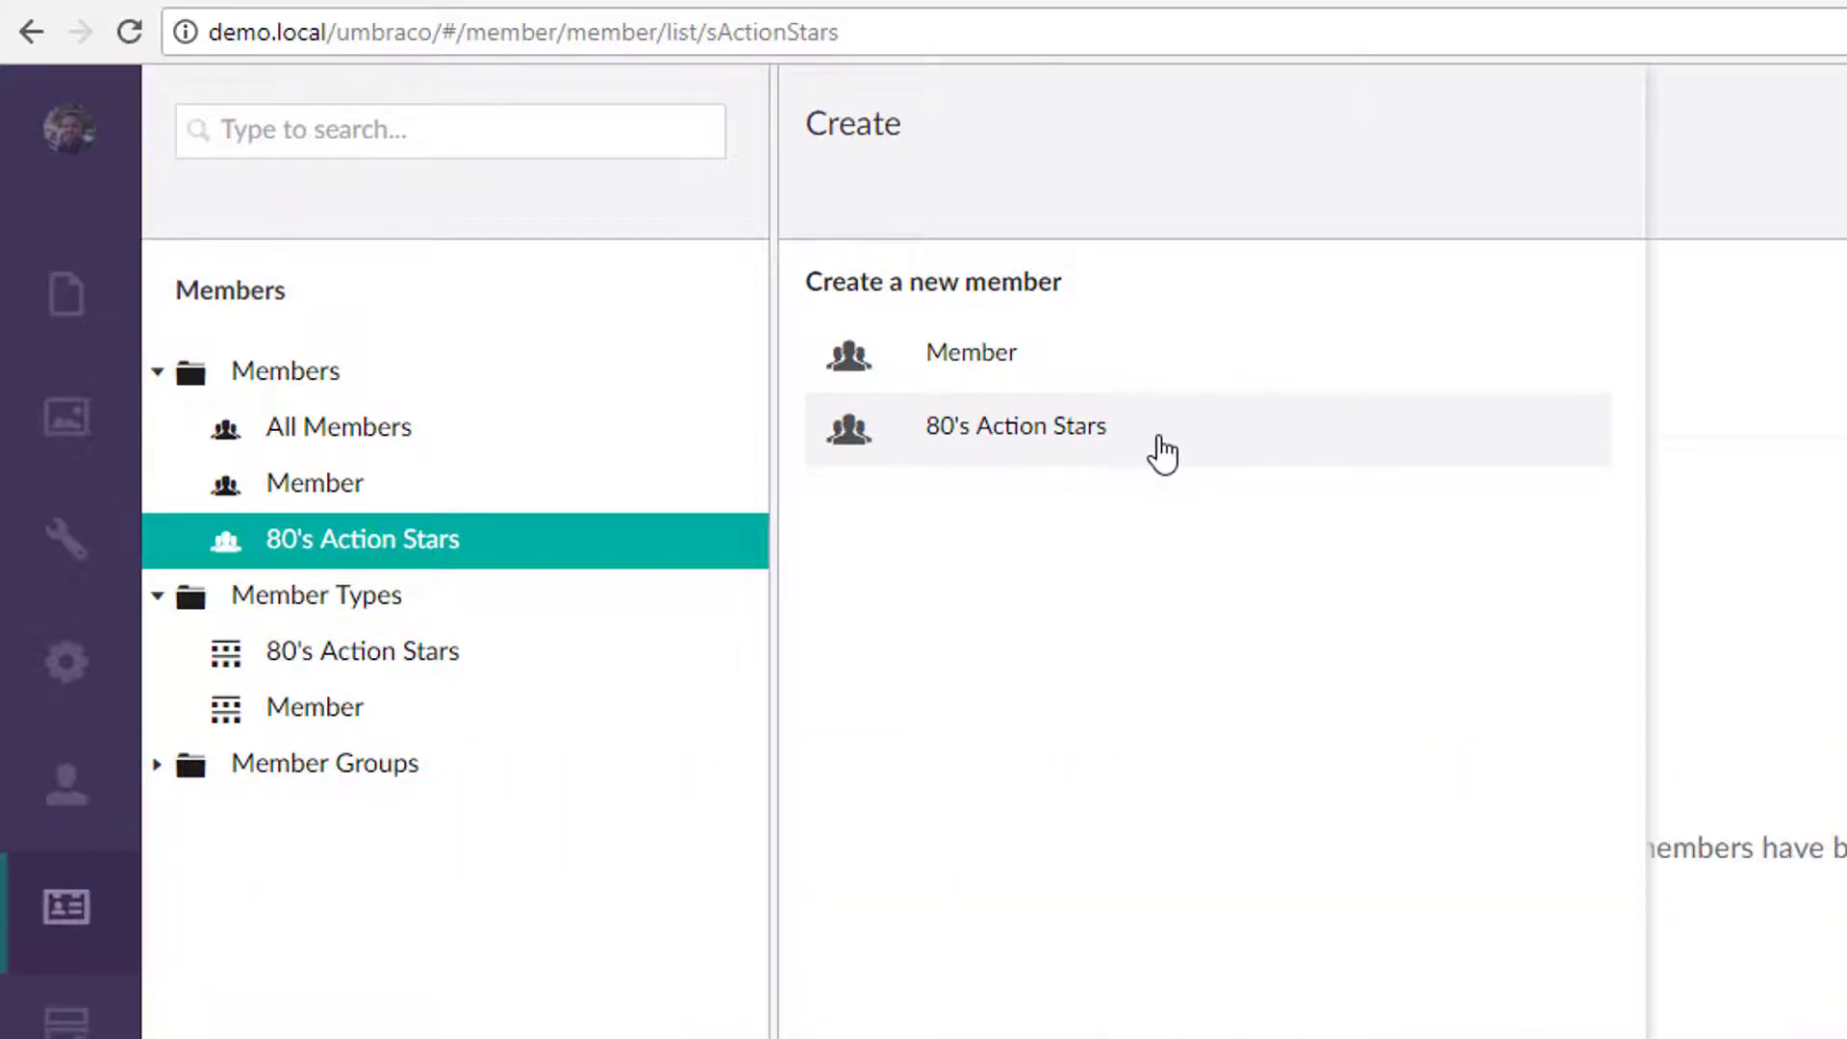
pyautogui.click(1161, 448)
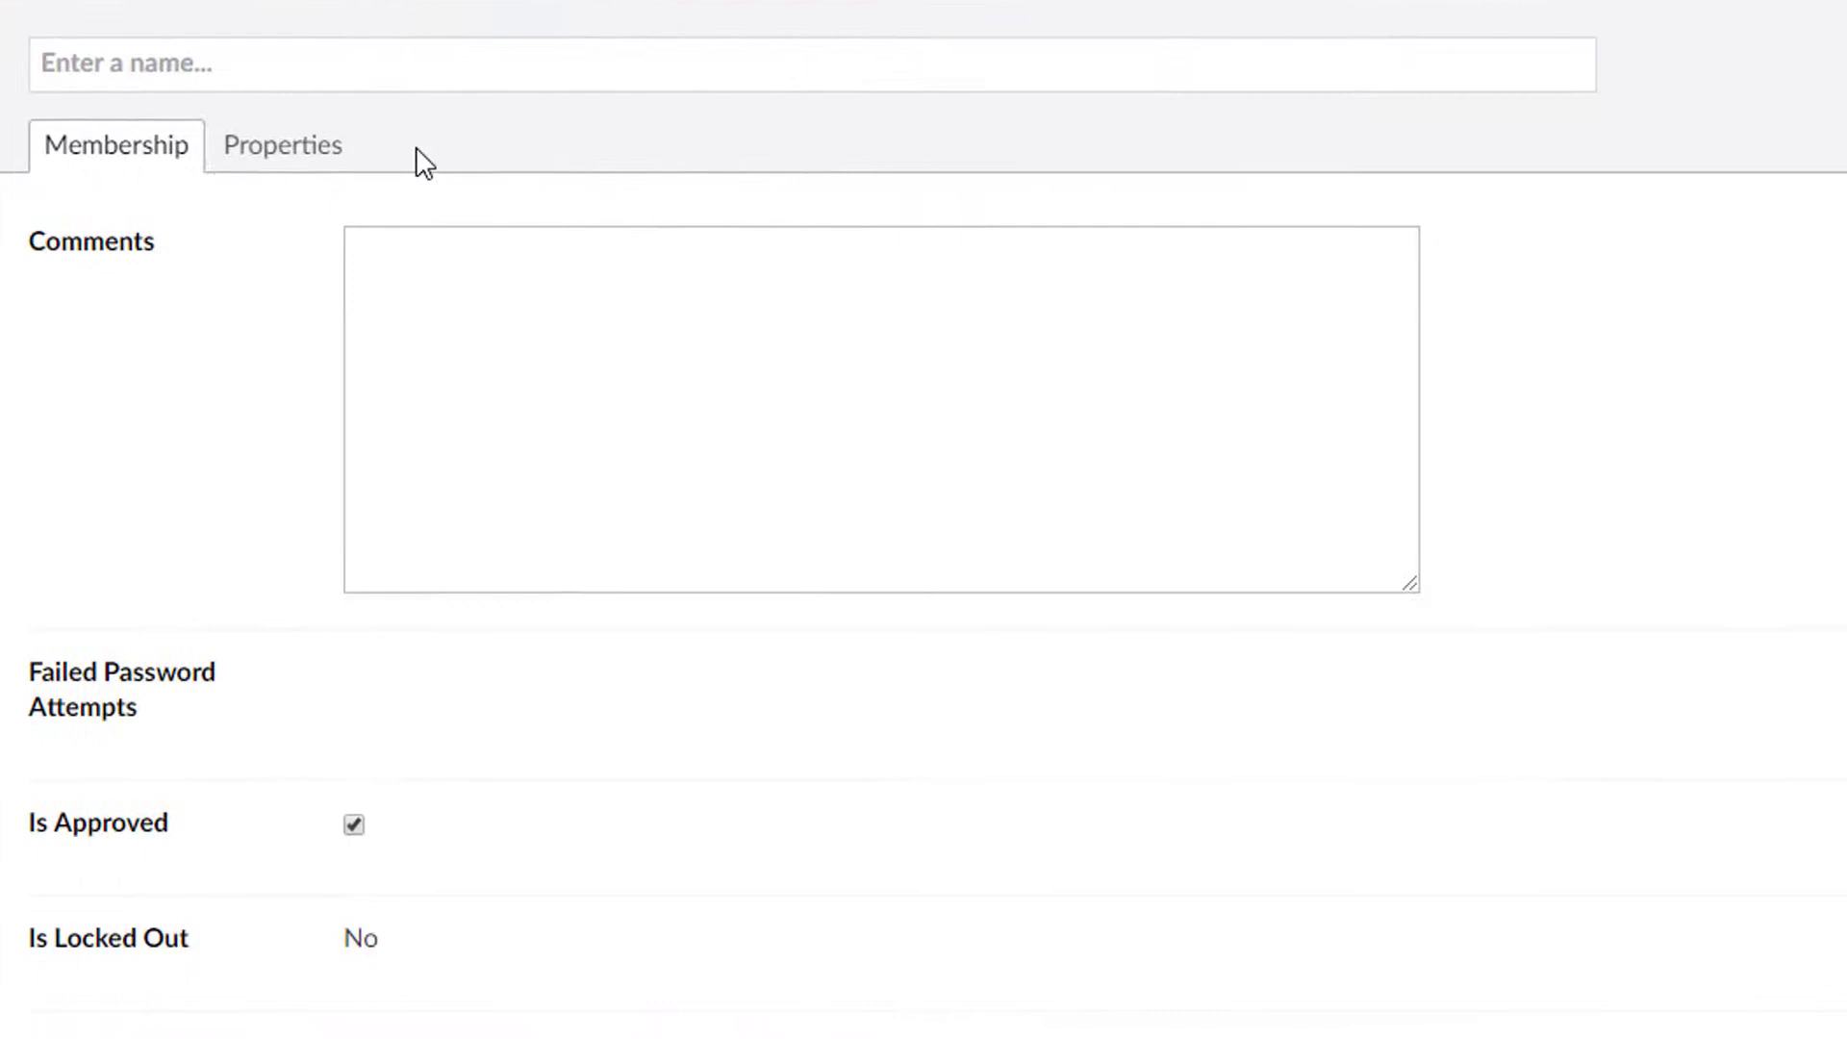
pyautogui.write('Arnold Schwartzennar')
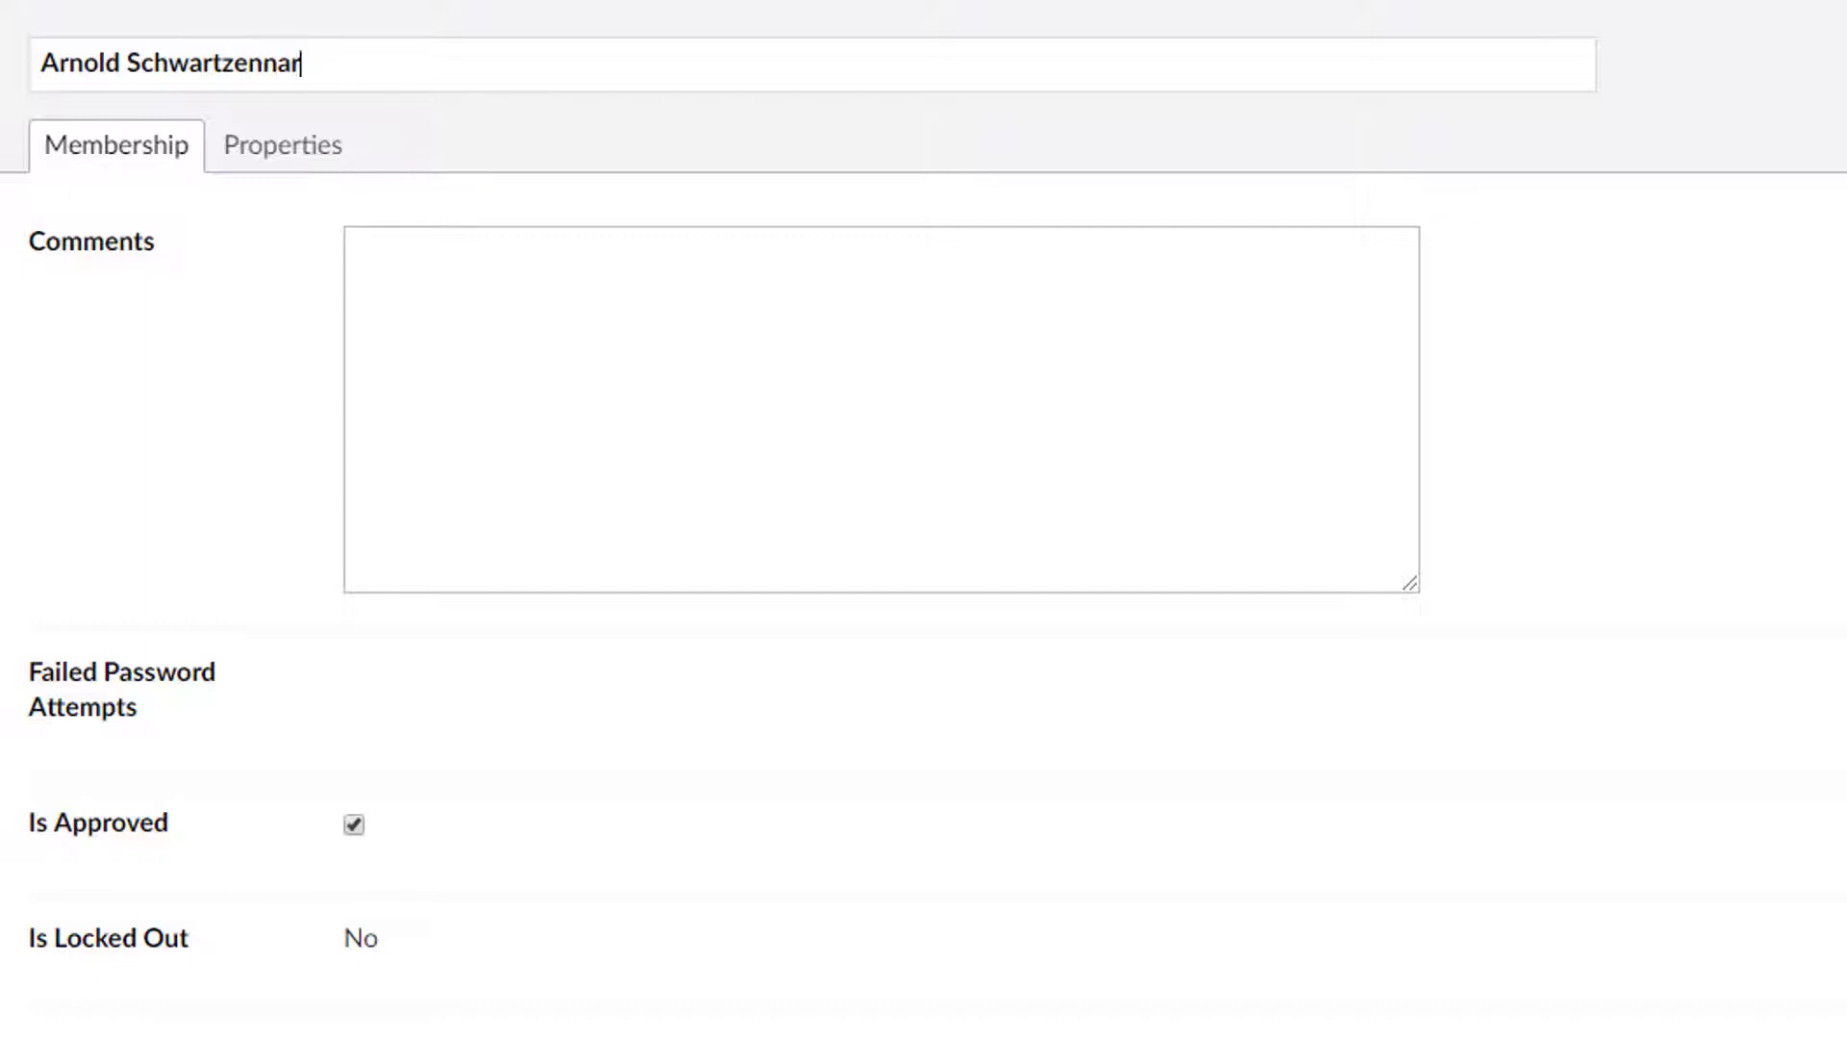
pyautogui.press('BackSpace')
pyautogui.press('BackSpace')
pyautogui.press('BackSpace')
pyautogui.write('eggar')
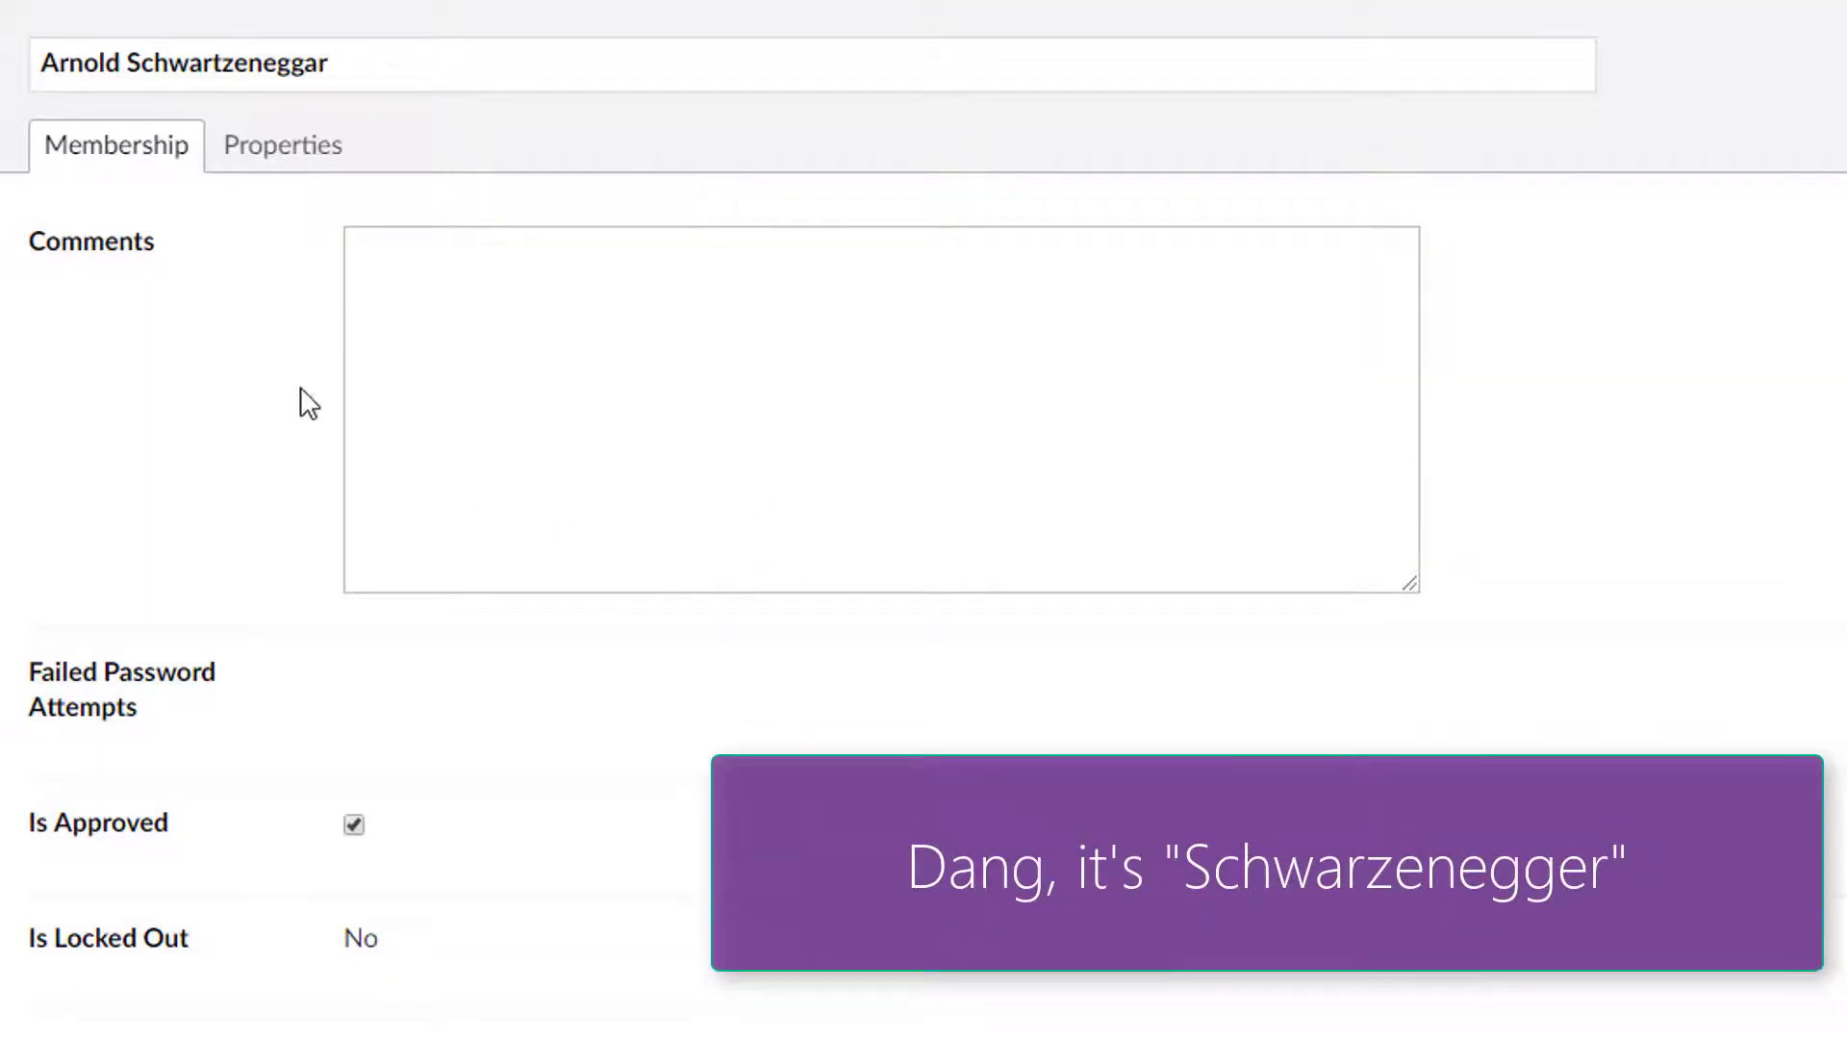
pyautogui.scroll(-8, 618, 926)
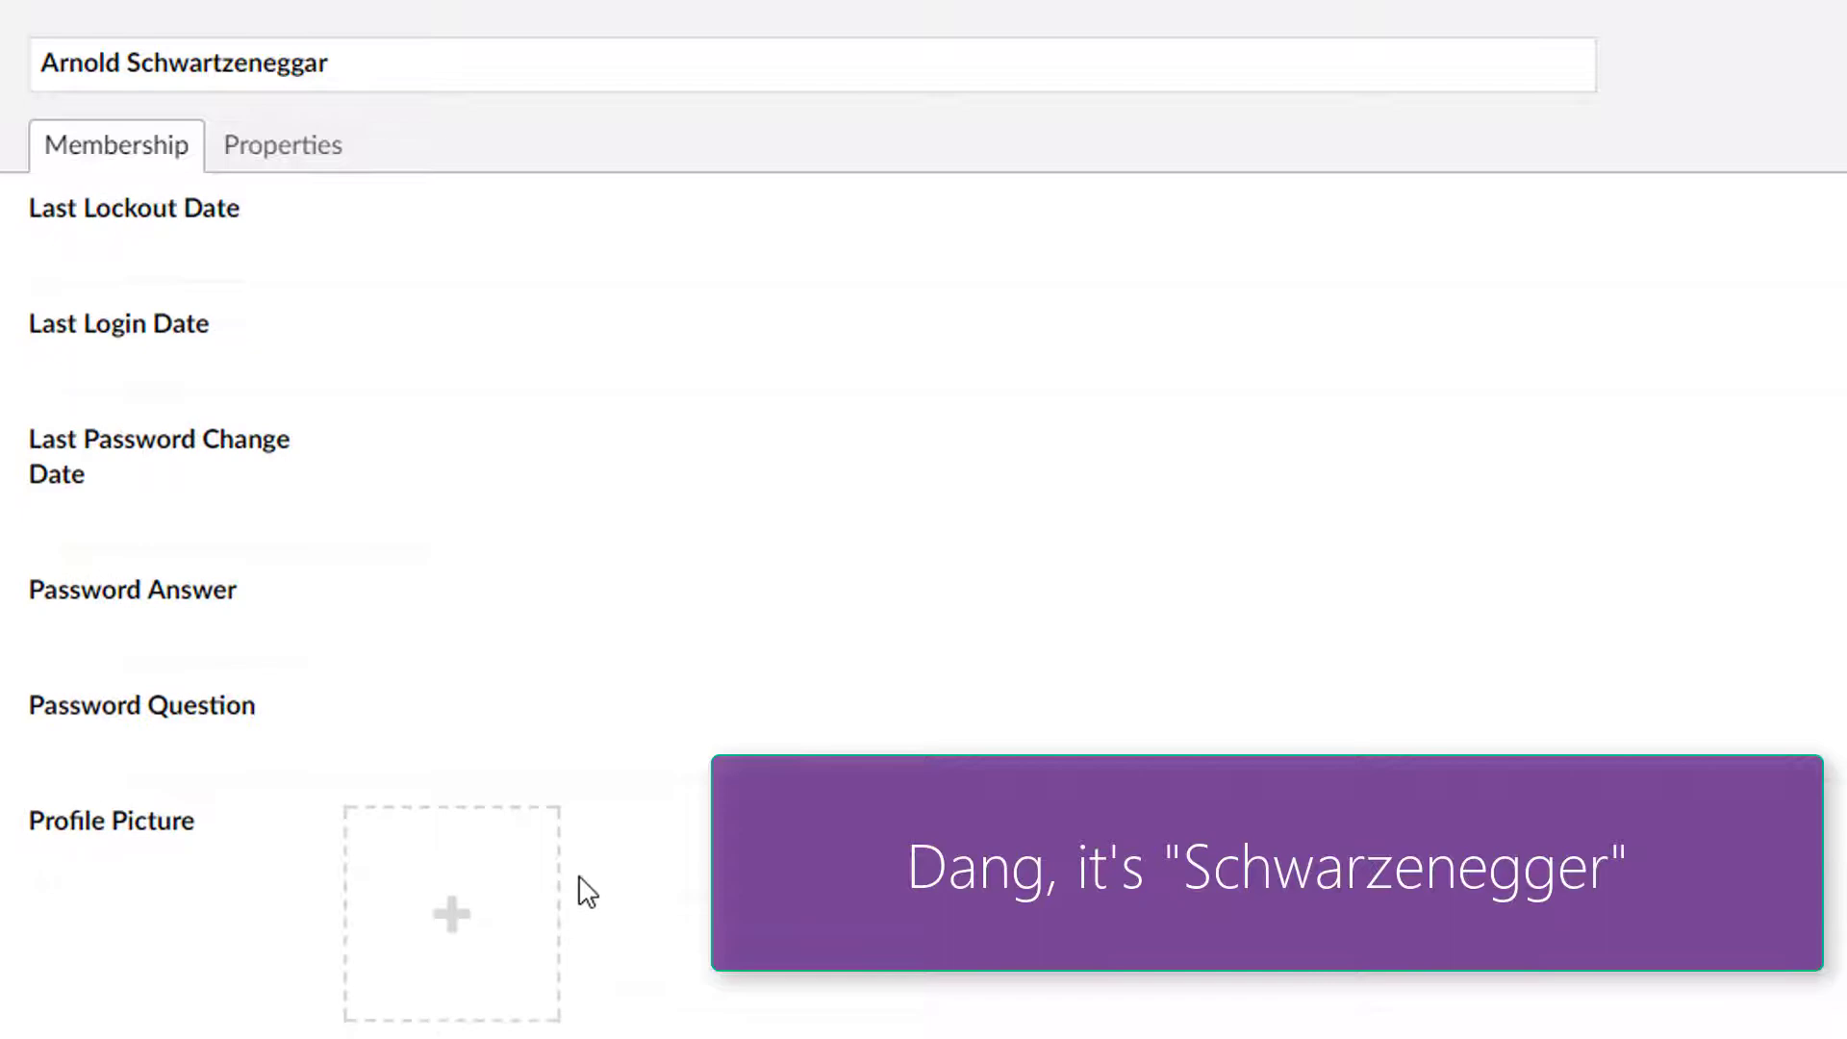
pyautogui.scroll(8, 581, 886)
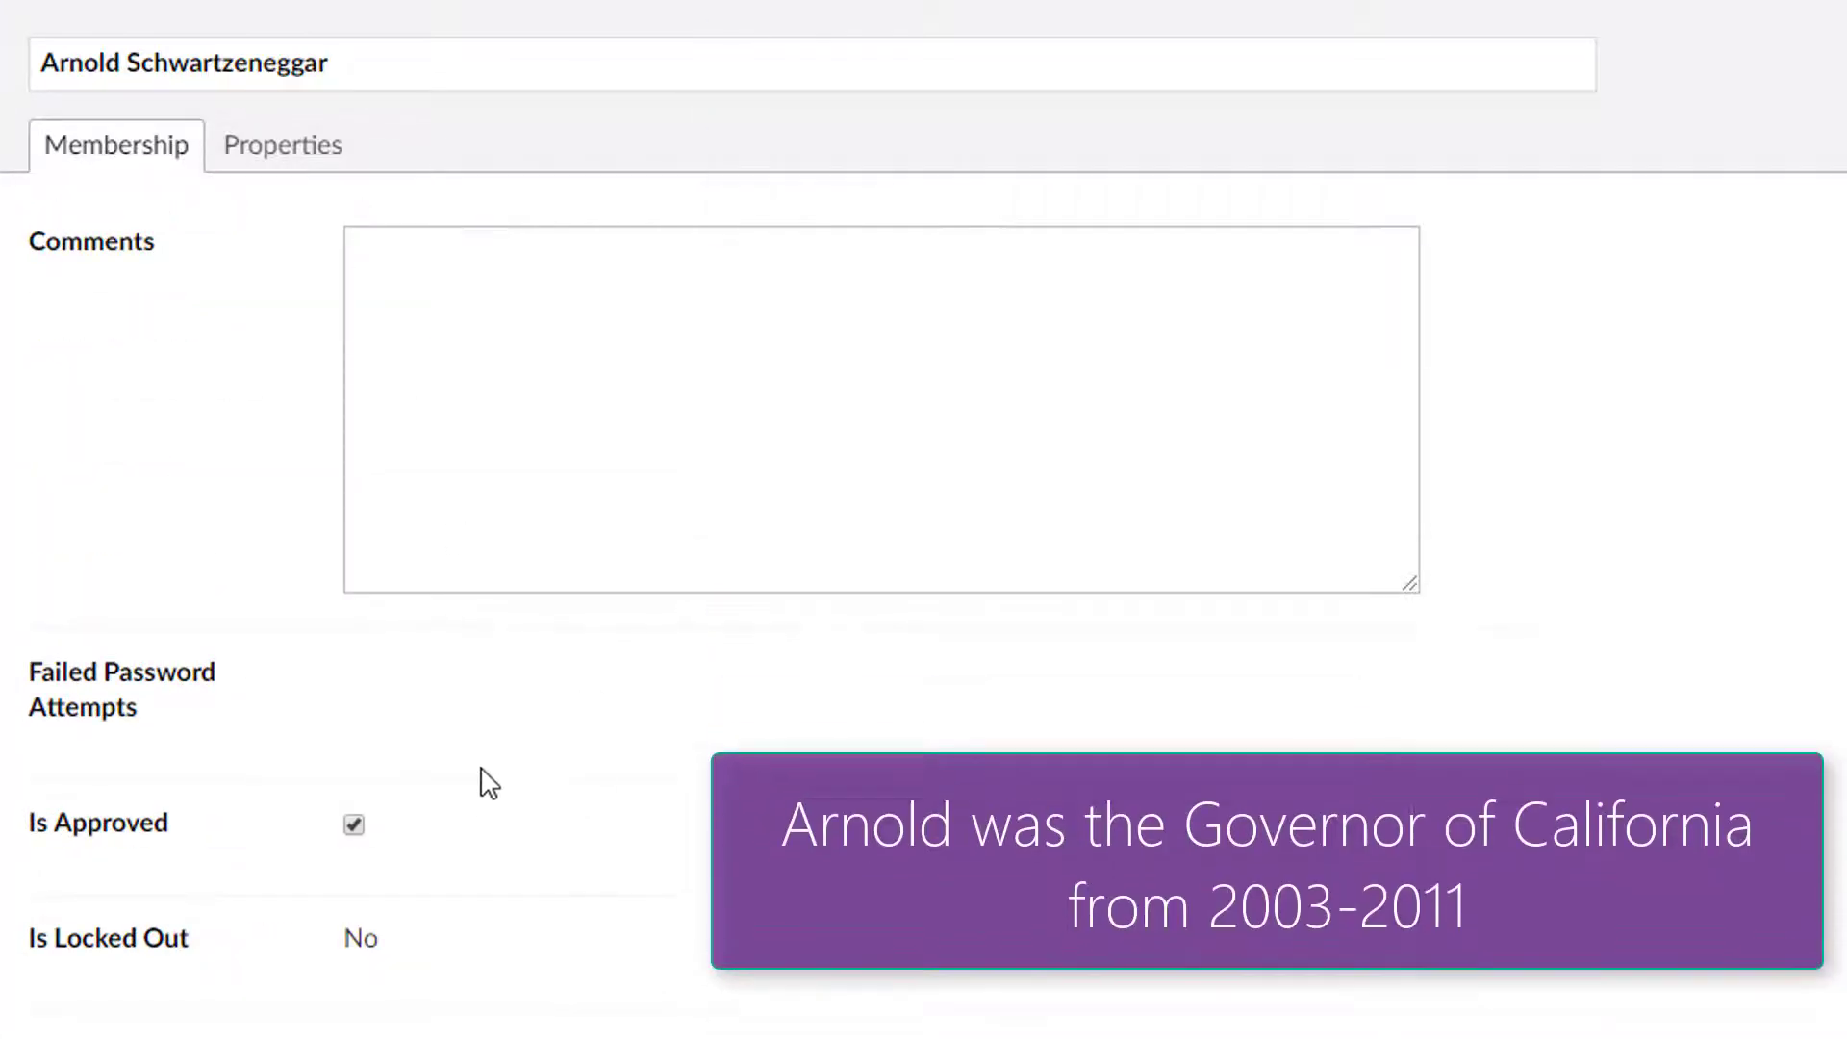
pyautogui.scroll(-5, 654, 664)
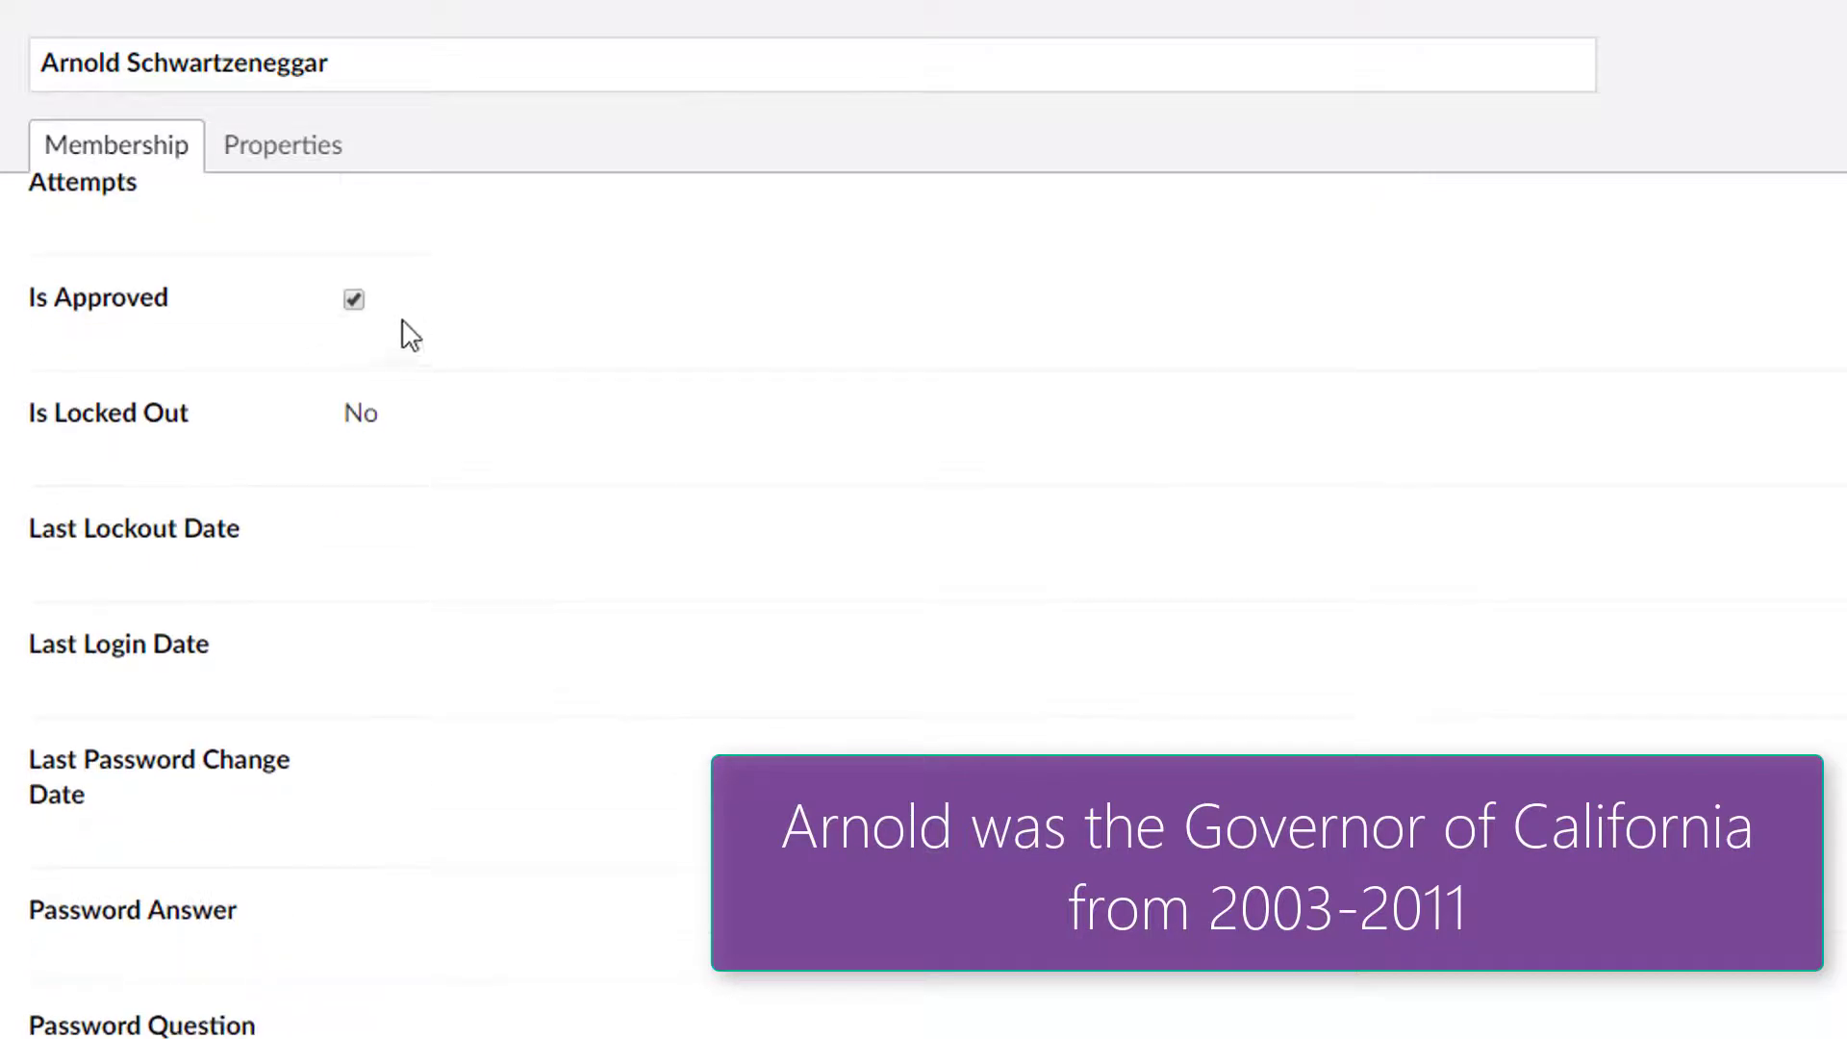
pyautogui.scroll(-3, 674, 1020)
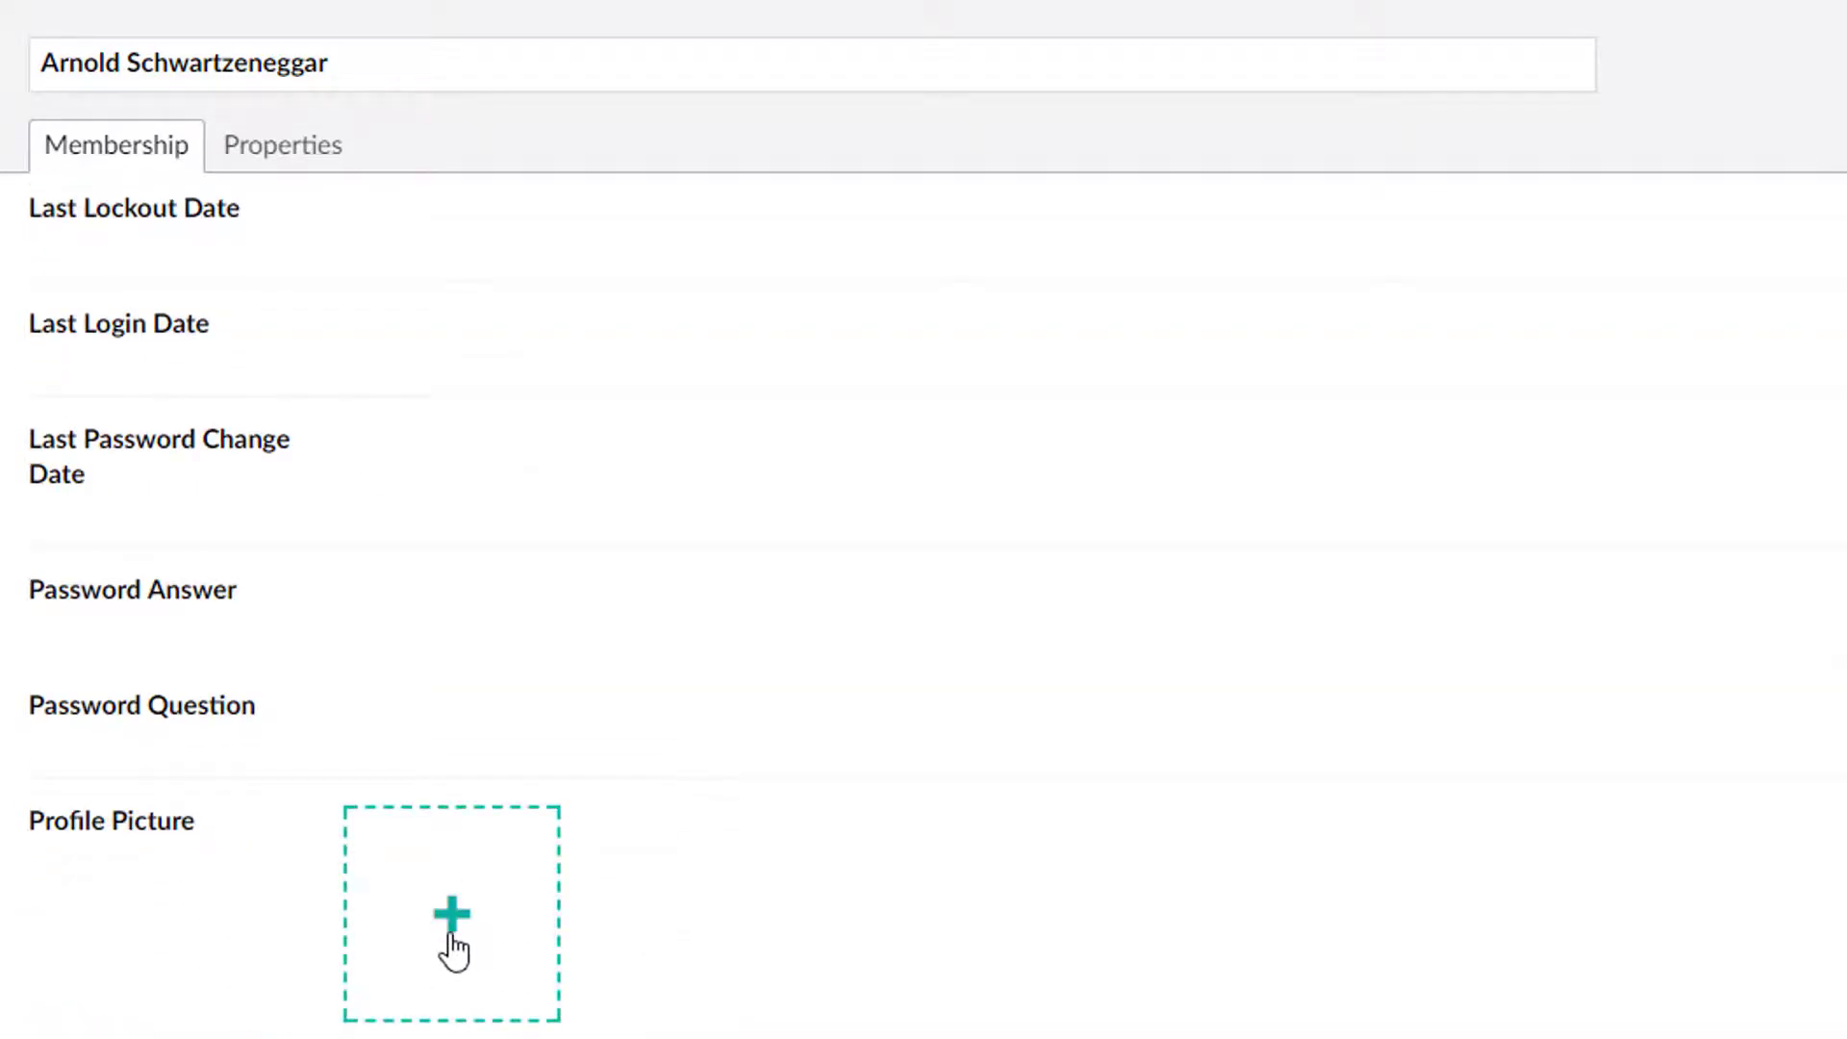
# Step: Upload arnold.jpg as the member's profile picture and try saving, which flags Login and Email
pyautogui.click(468, 932)
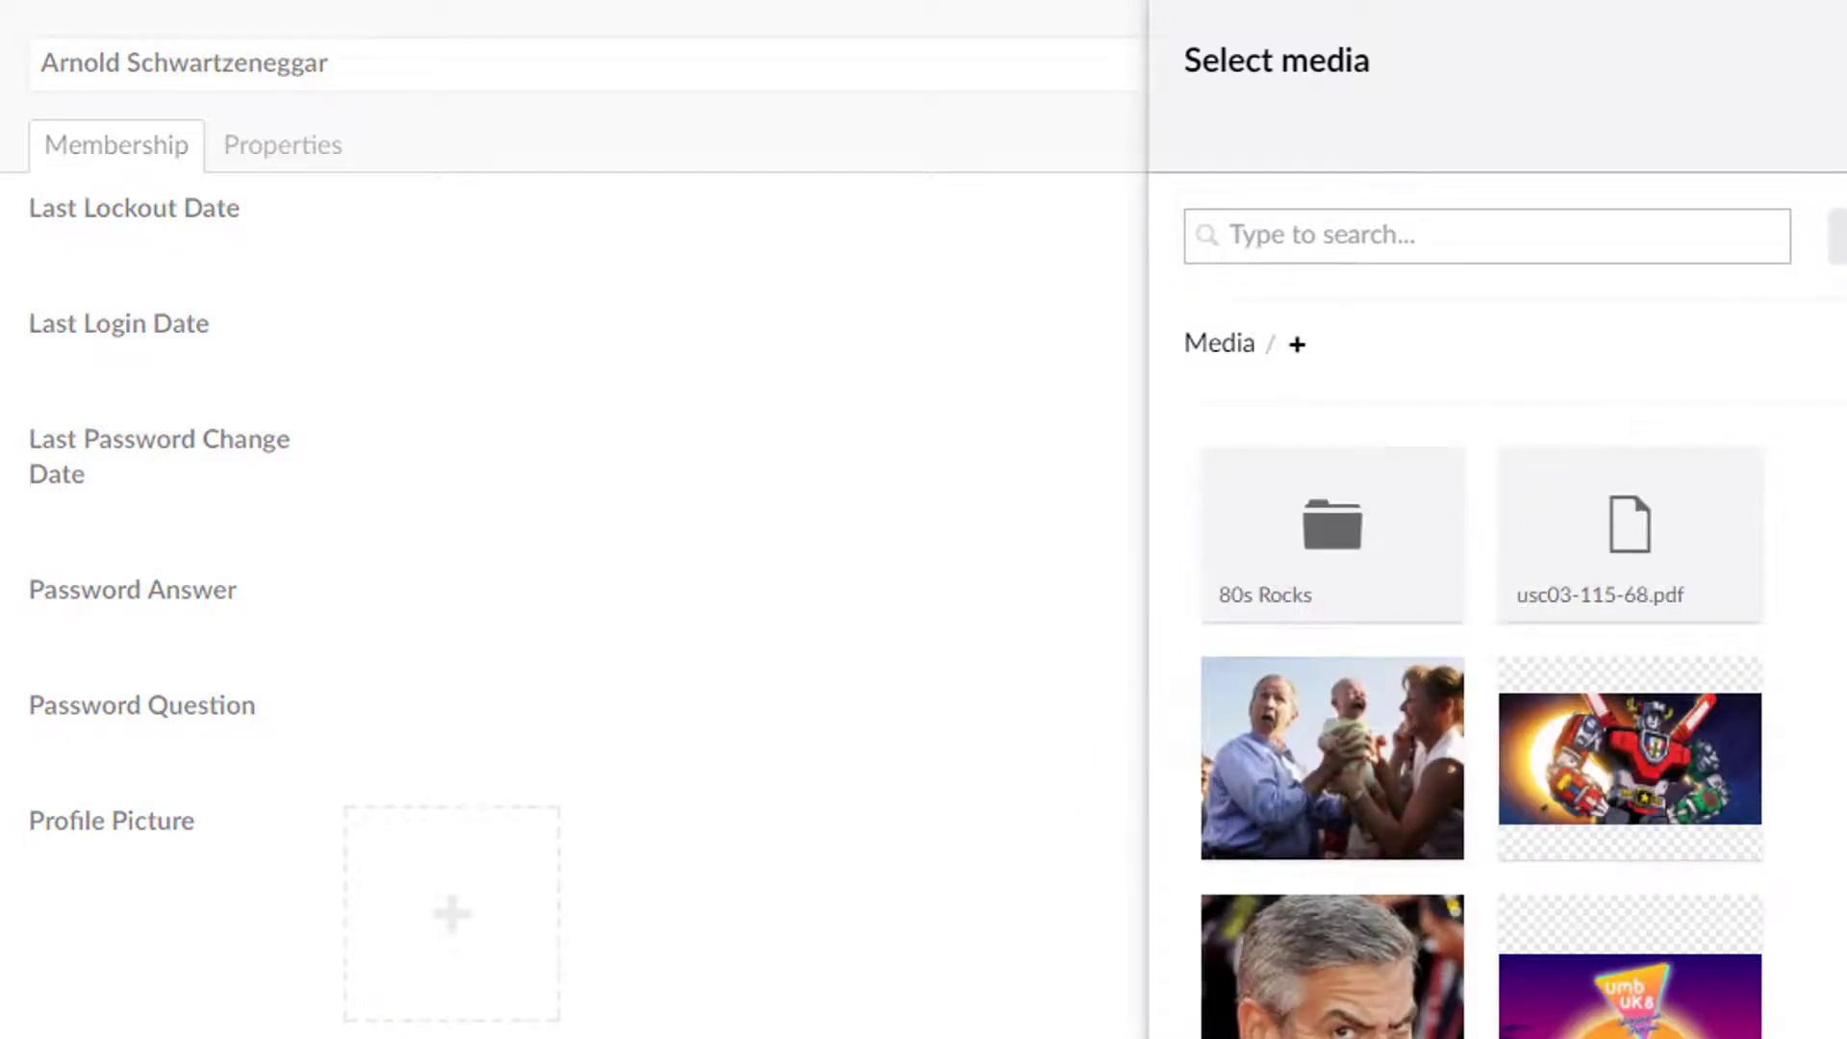
pyautogui.click(1809, 245)
pyautogui.doubleClick(464, 423)
pyautogui.scroll(-5, 1626, 462)
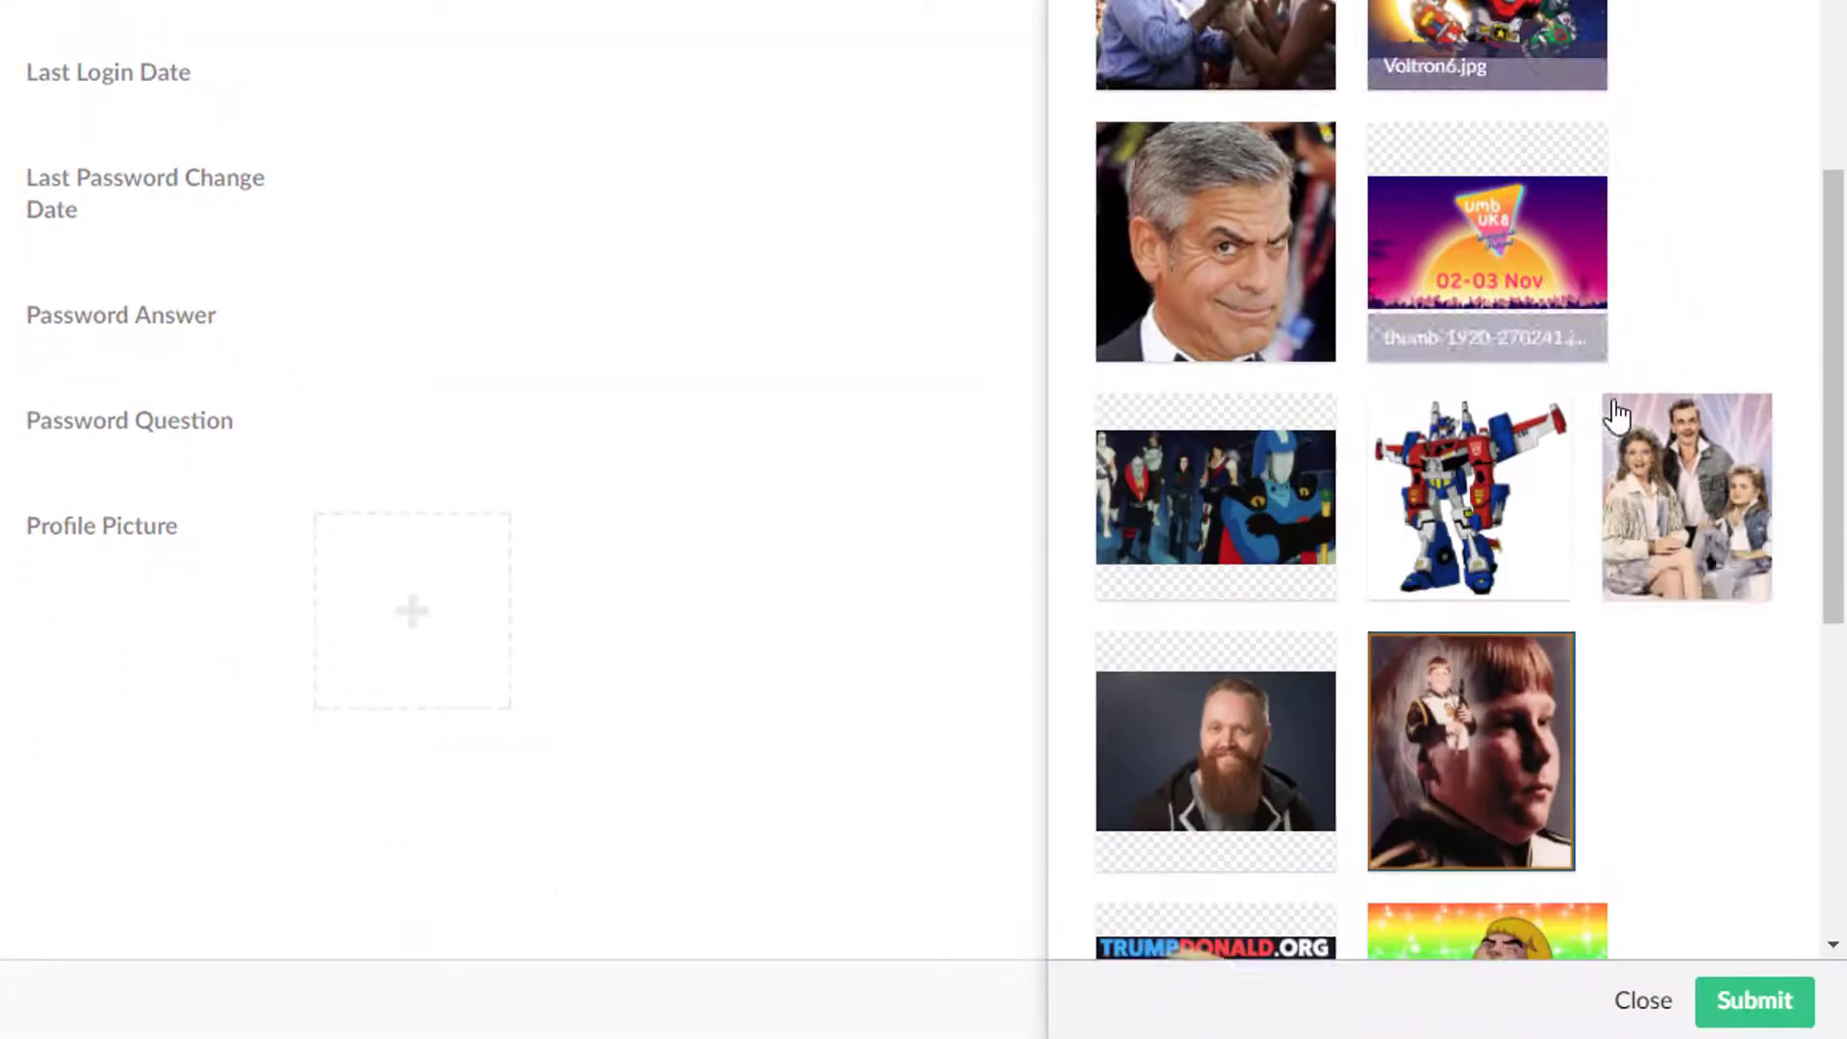
pyautogui.scroll(-5, 1631, 476)
pyautogui.click(1746, 1005)
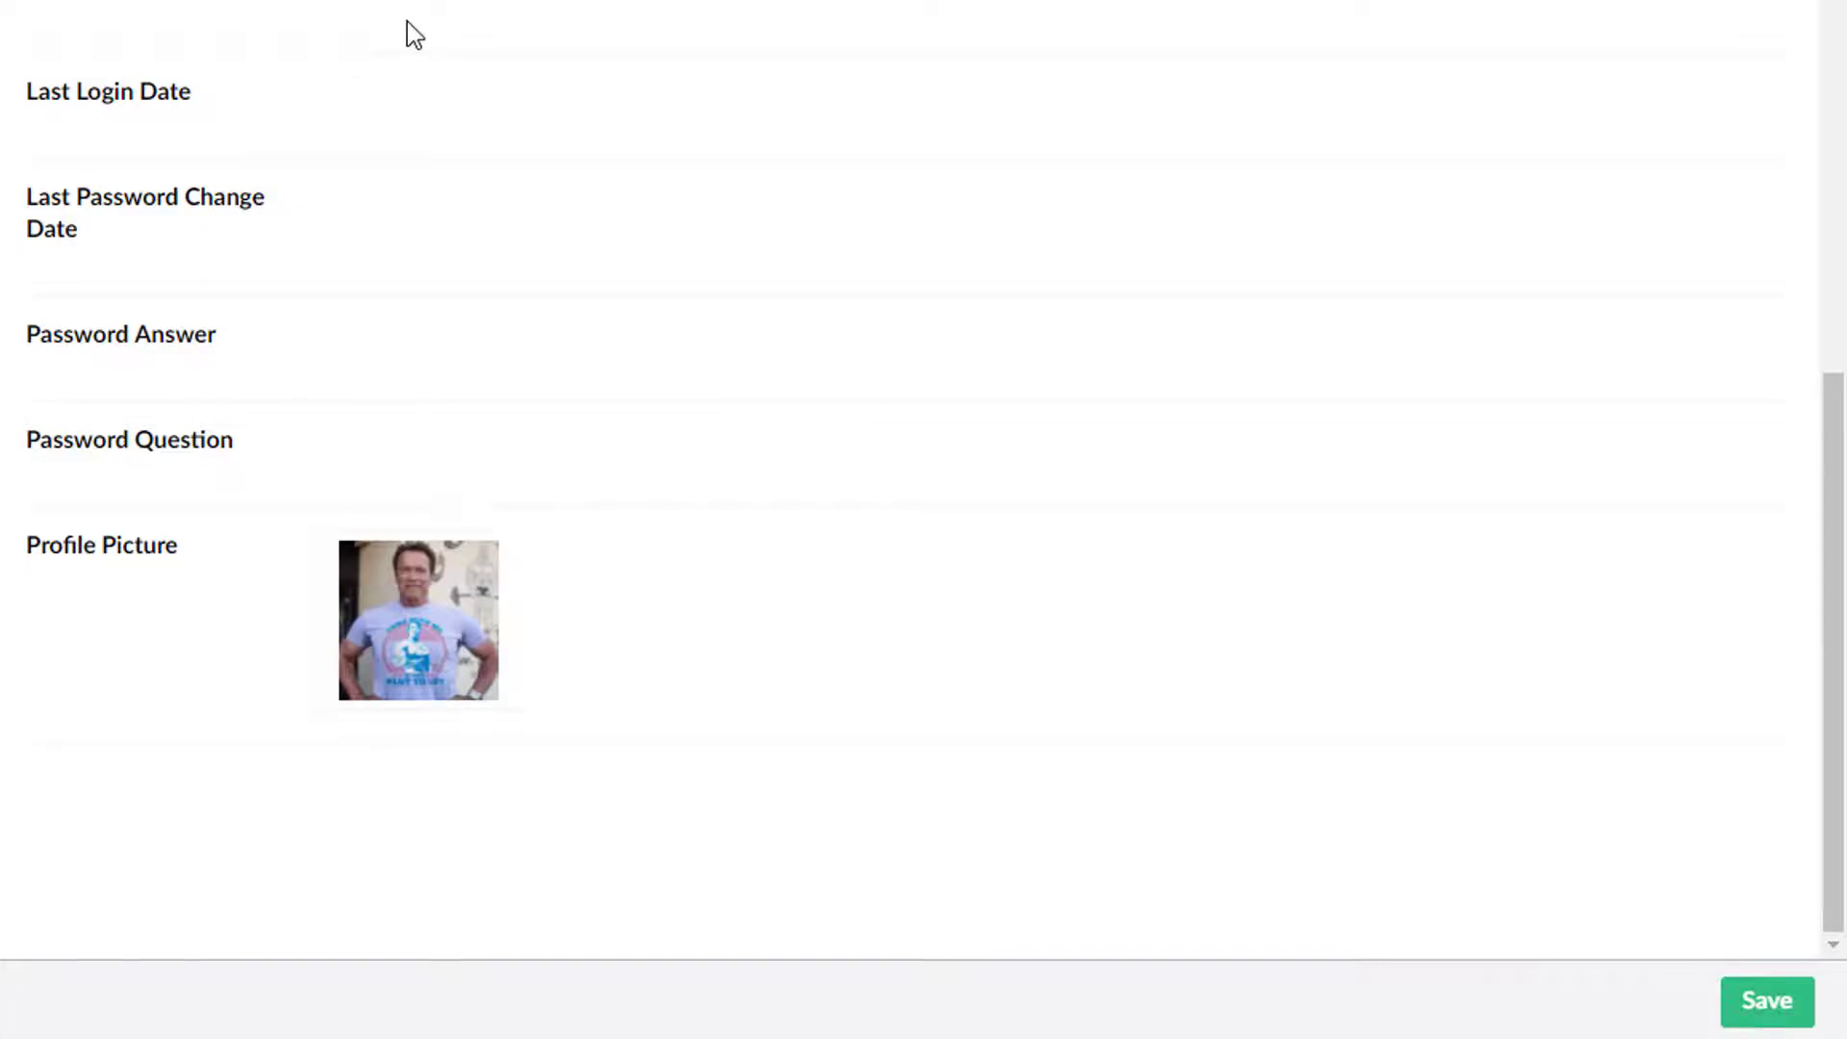
pyautogui.click(1767, 1002)
# Step: Fill in the member's login and e-mail address on the Properties tab
pyautogui.click(322, 125)
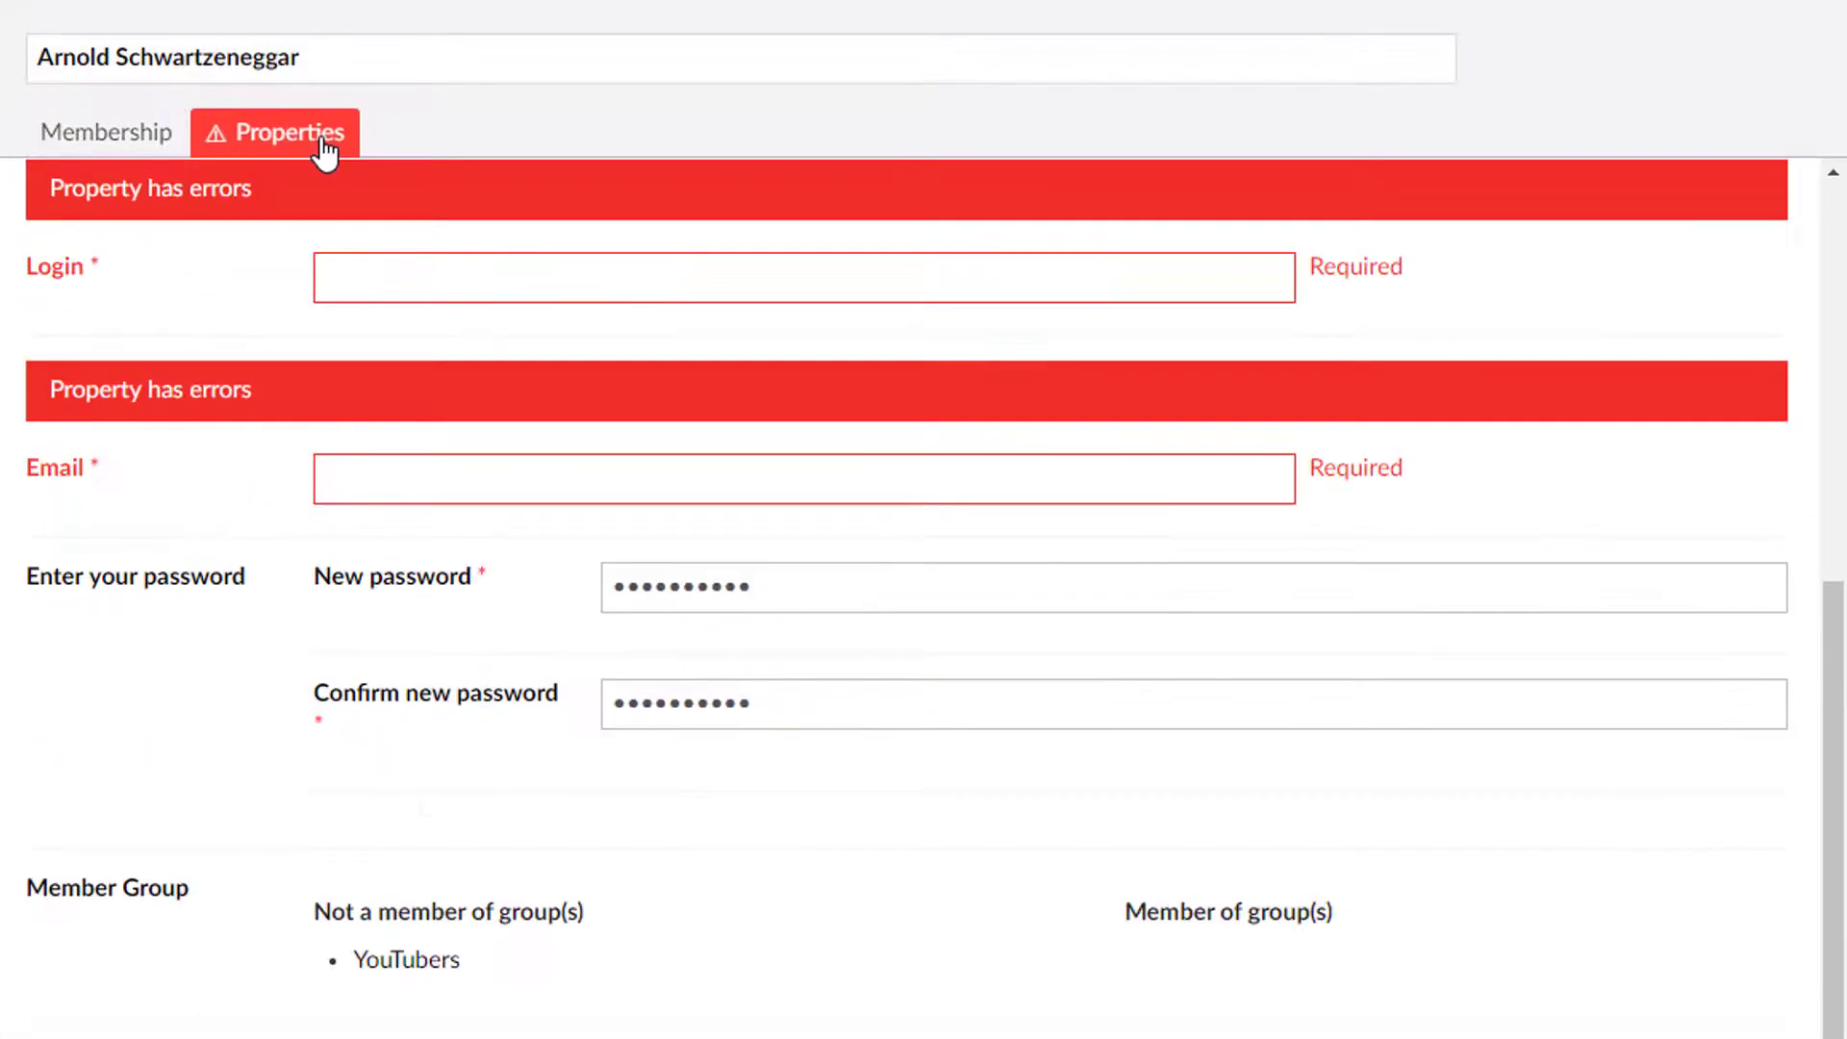
pyautogui.scroll(8, 408, 492)
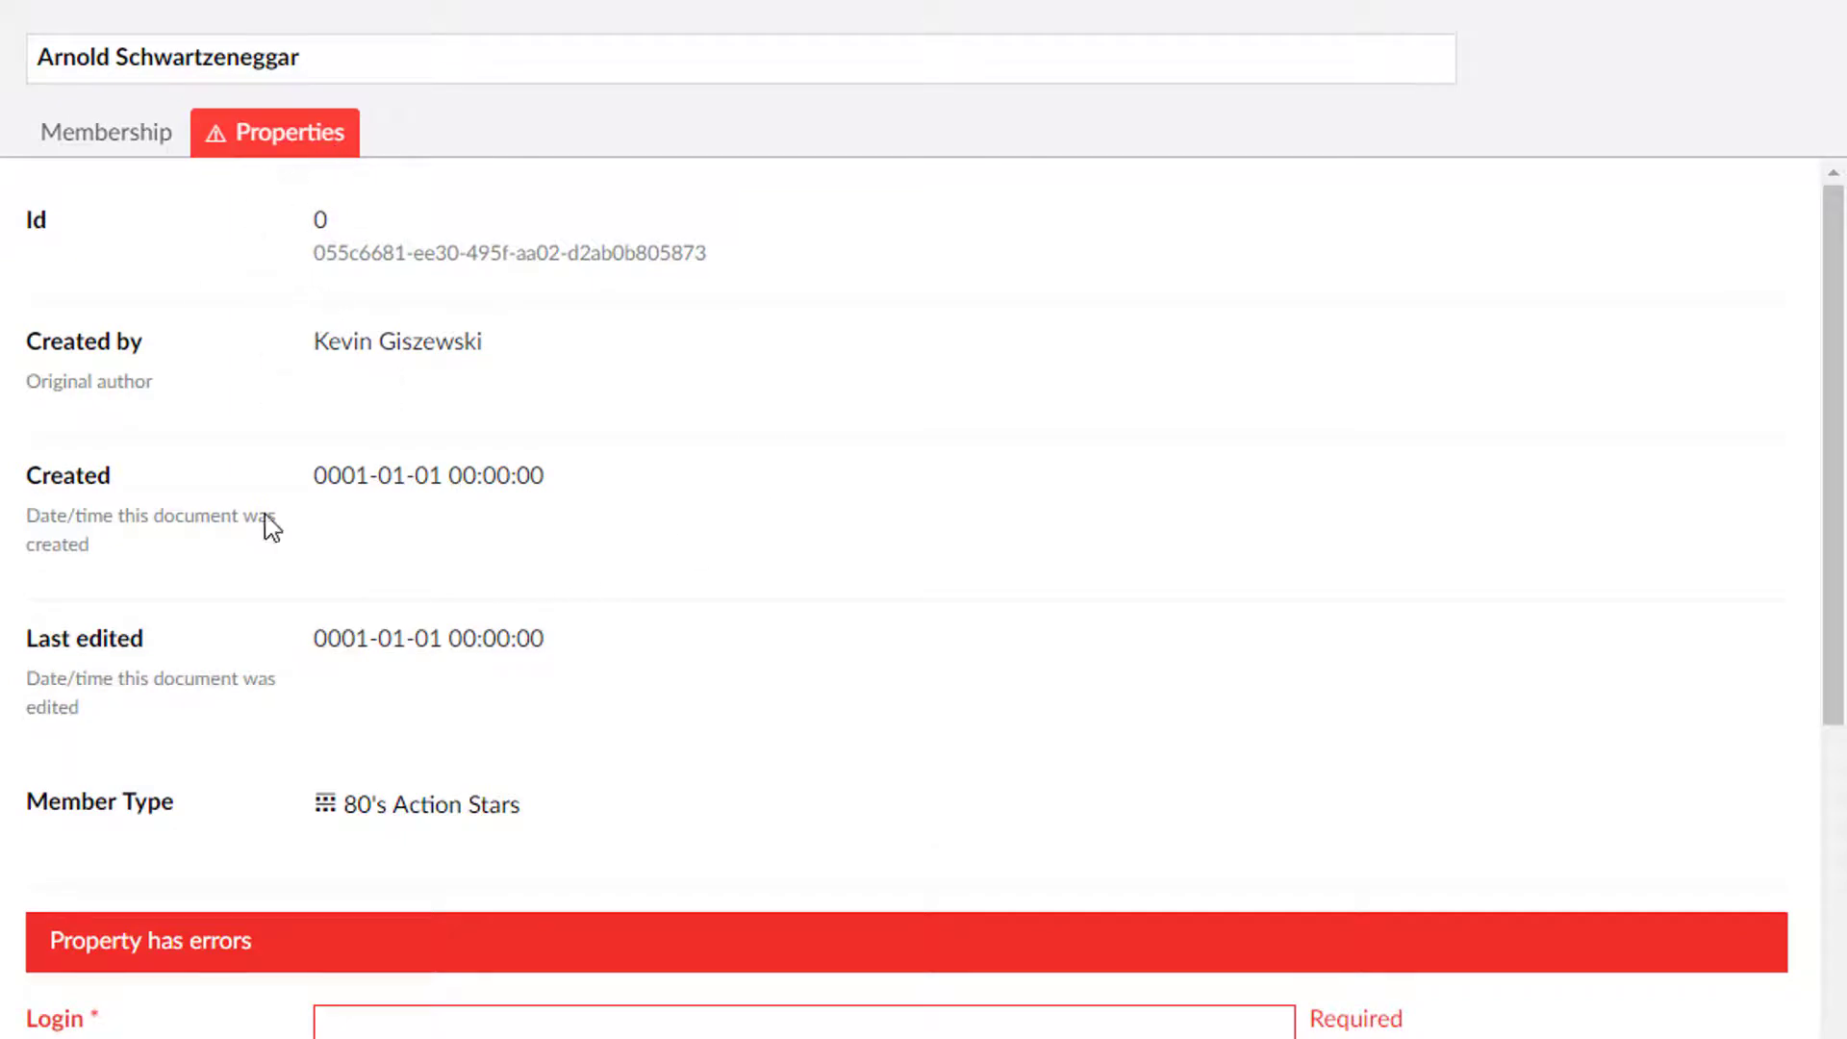
pyautogui.scroll(-2, 538, 741)
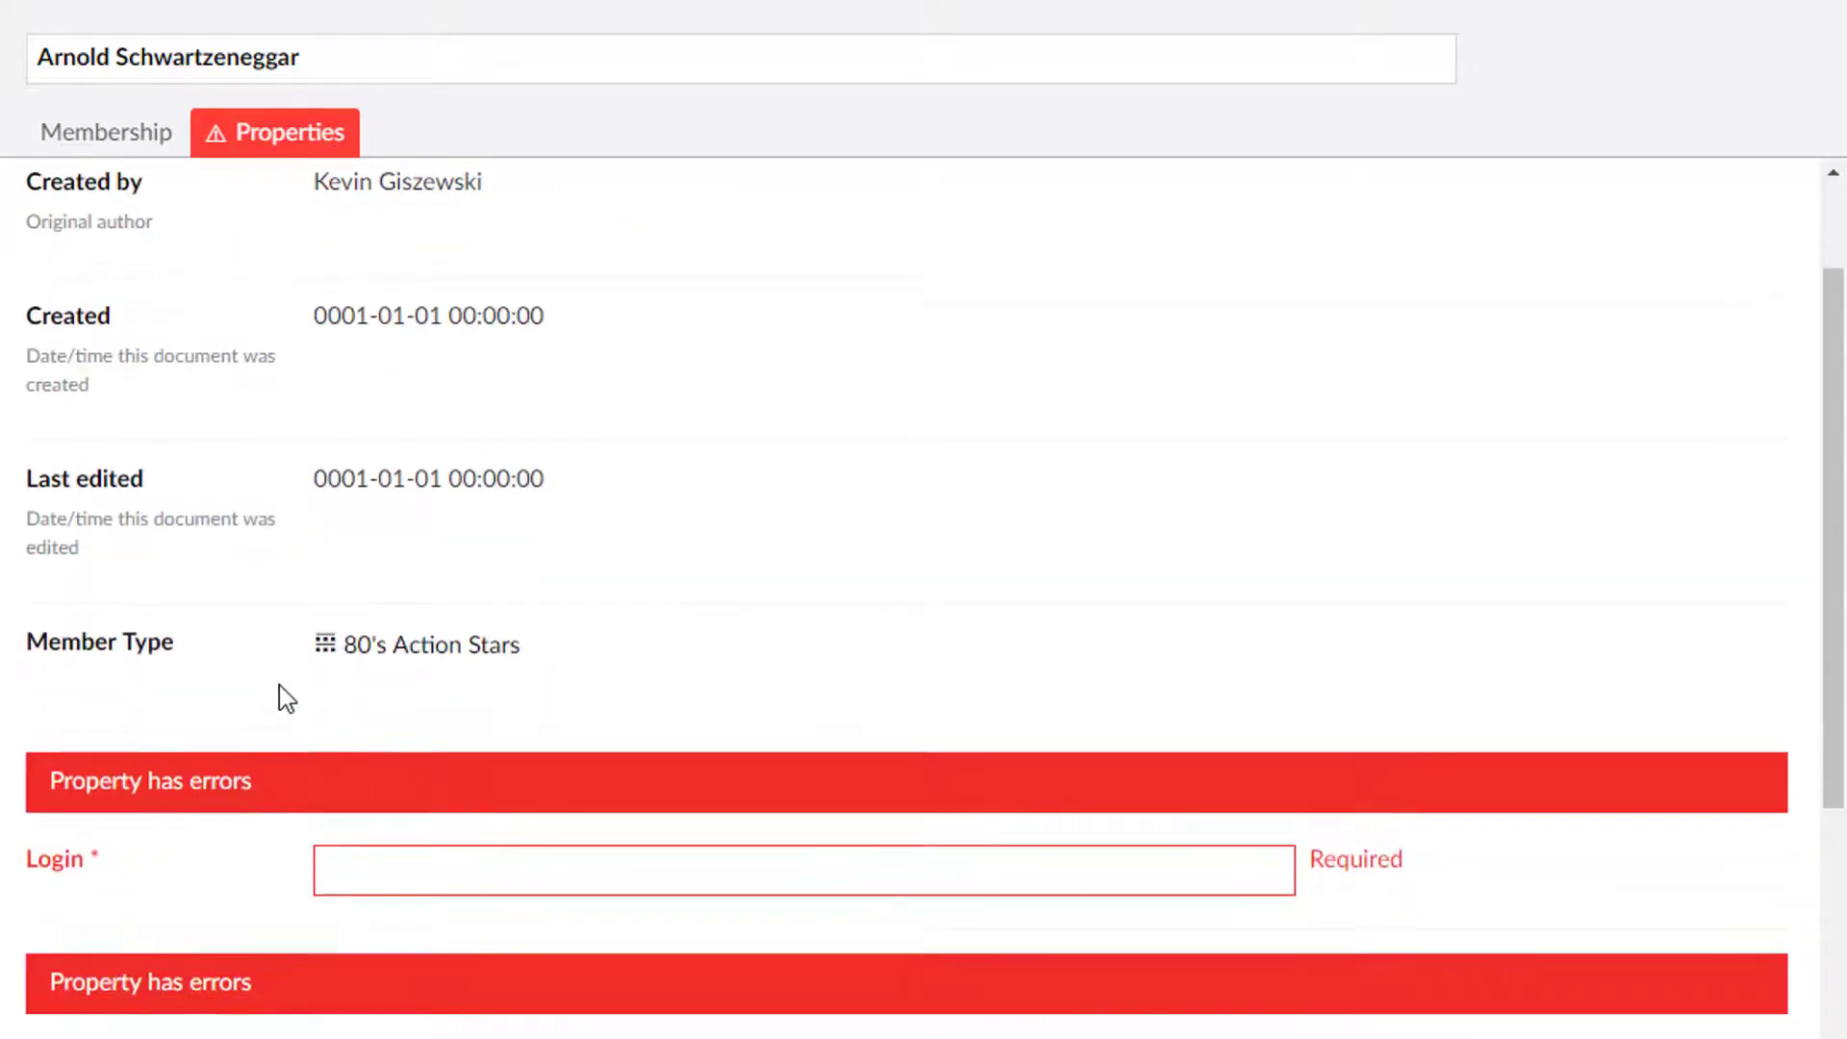
pyautogui.scroll(-3, 463, 717)
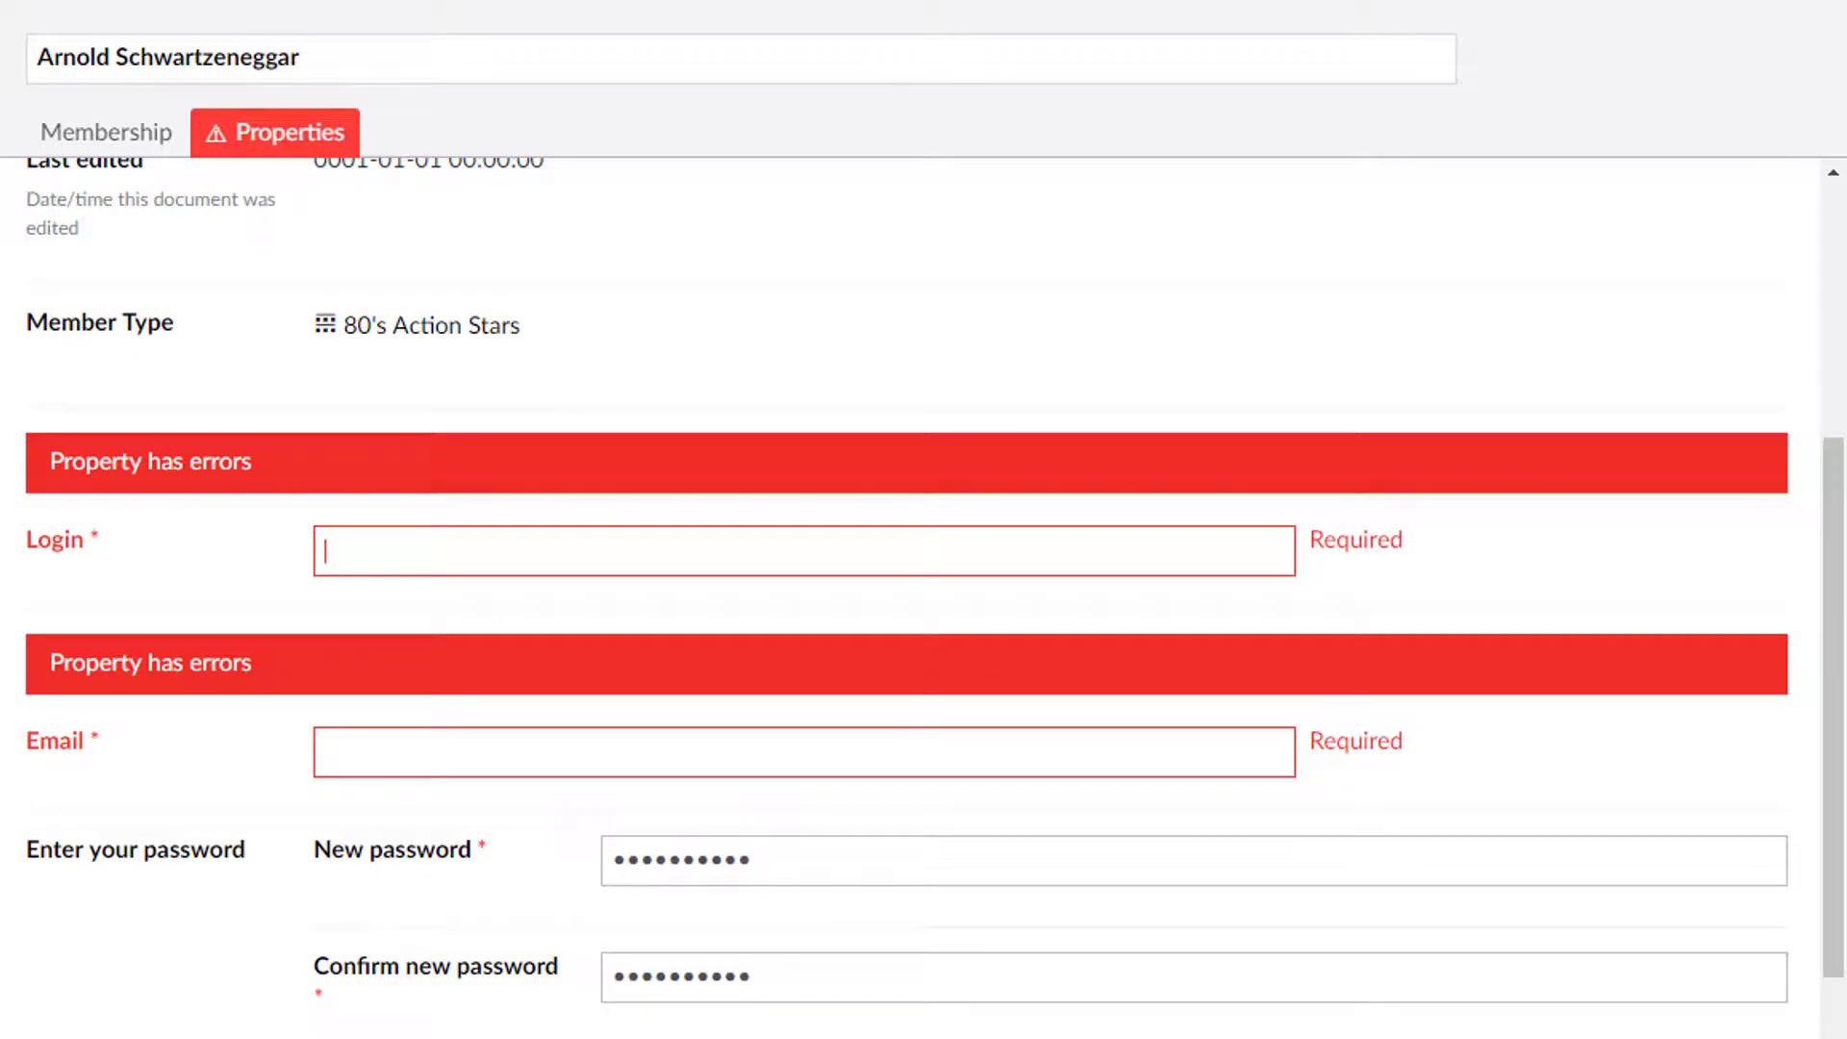
pyautogui.write('arnolds')
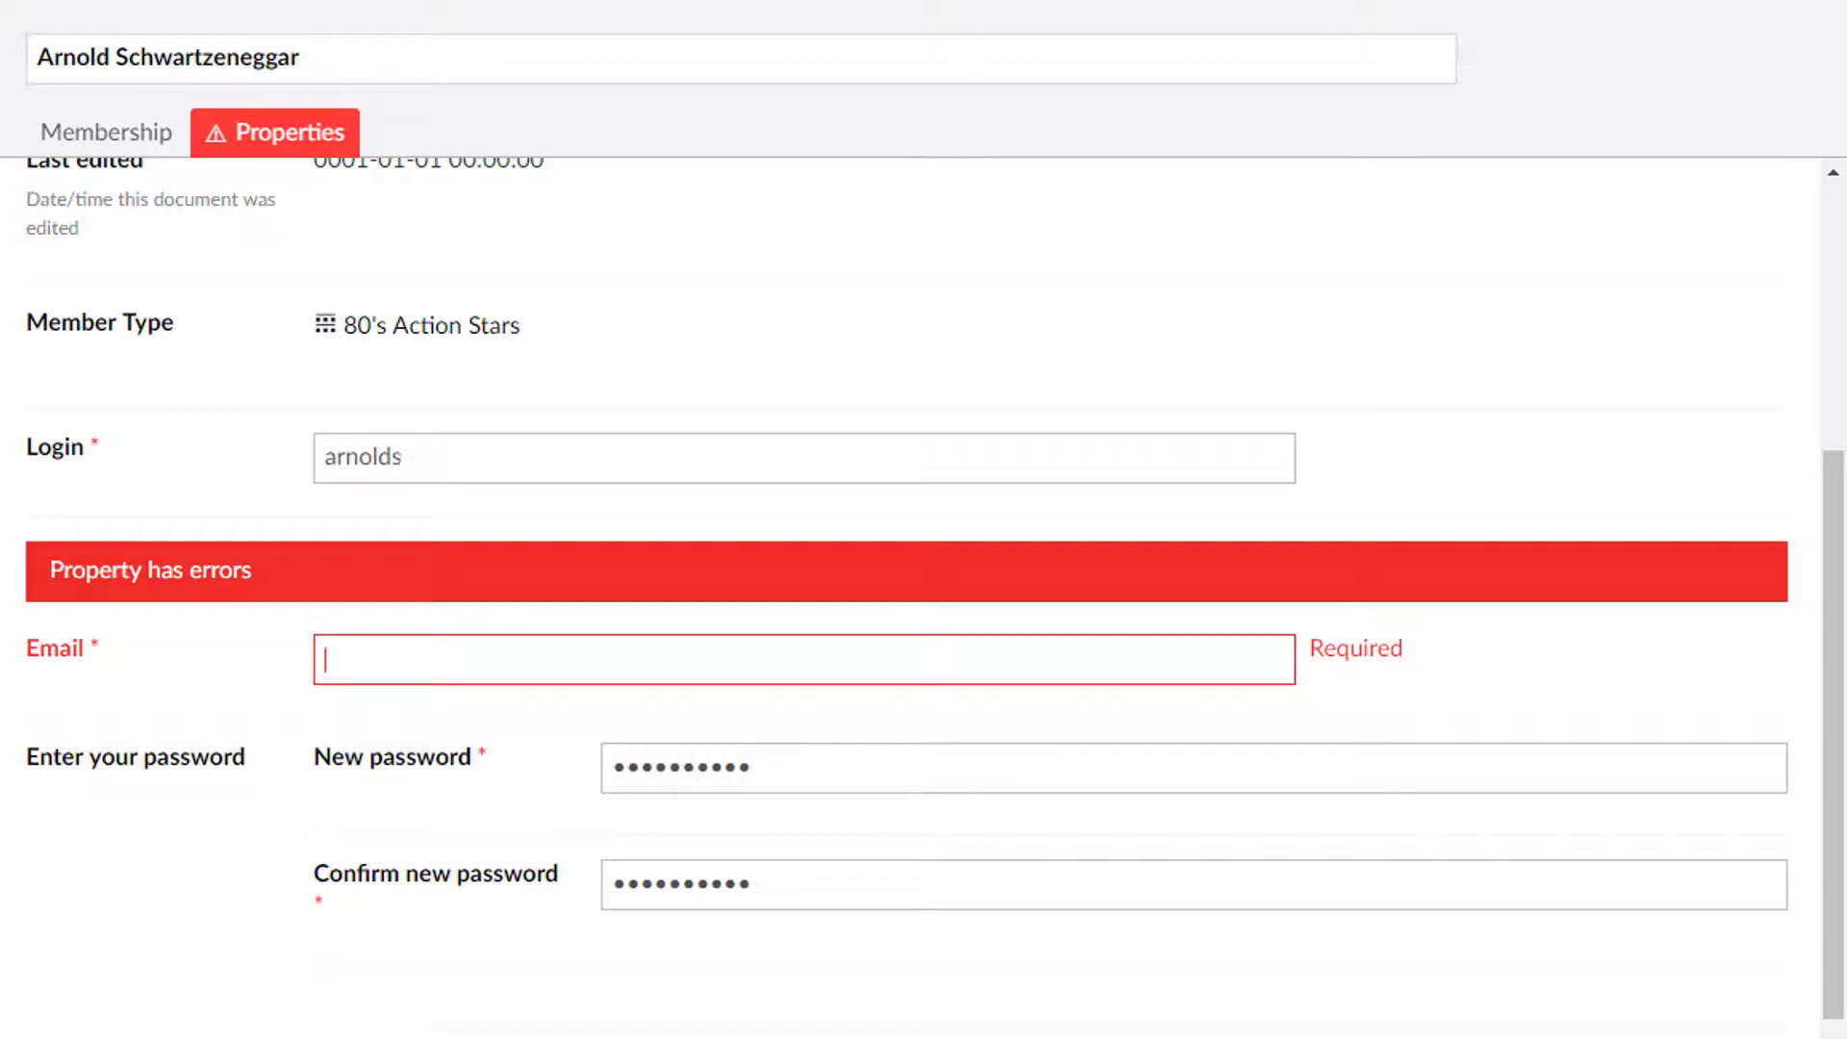
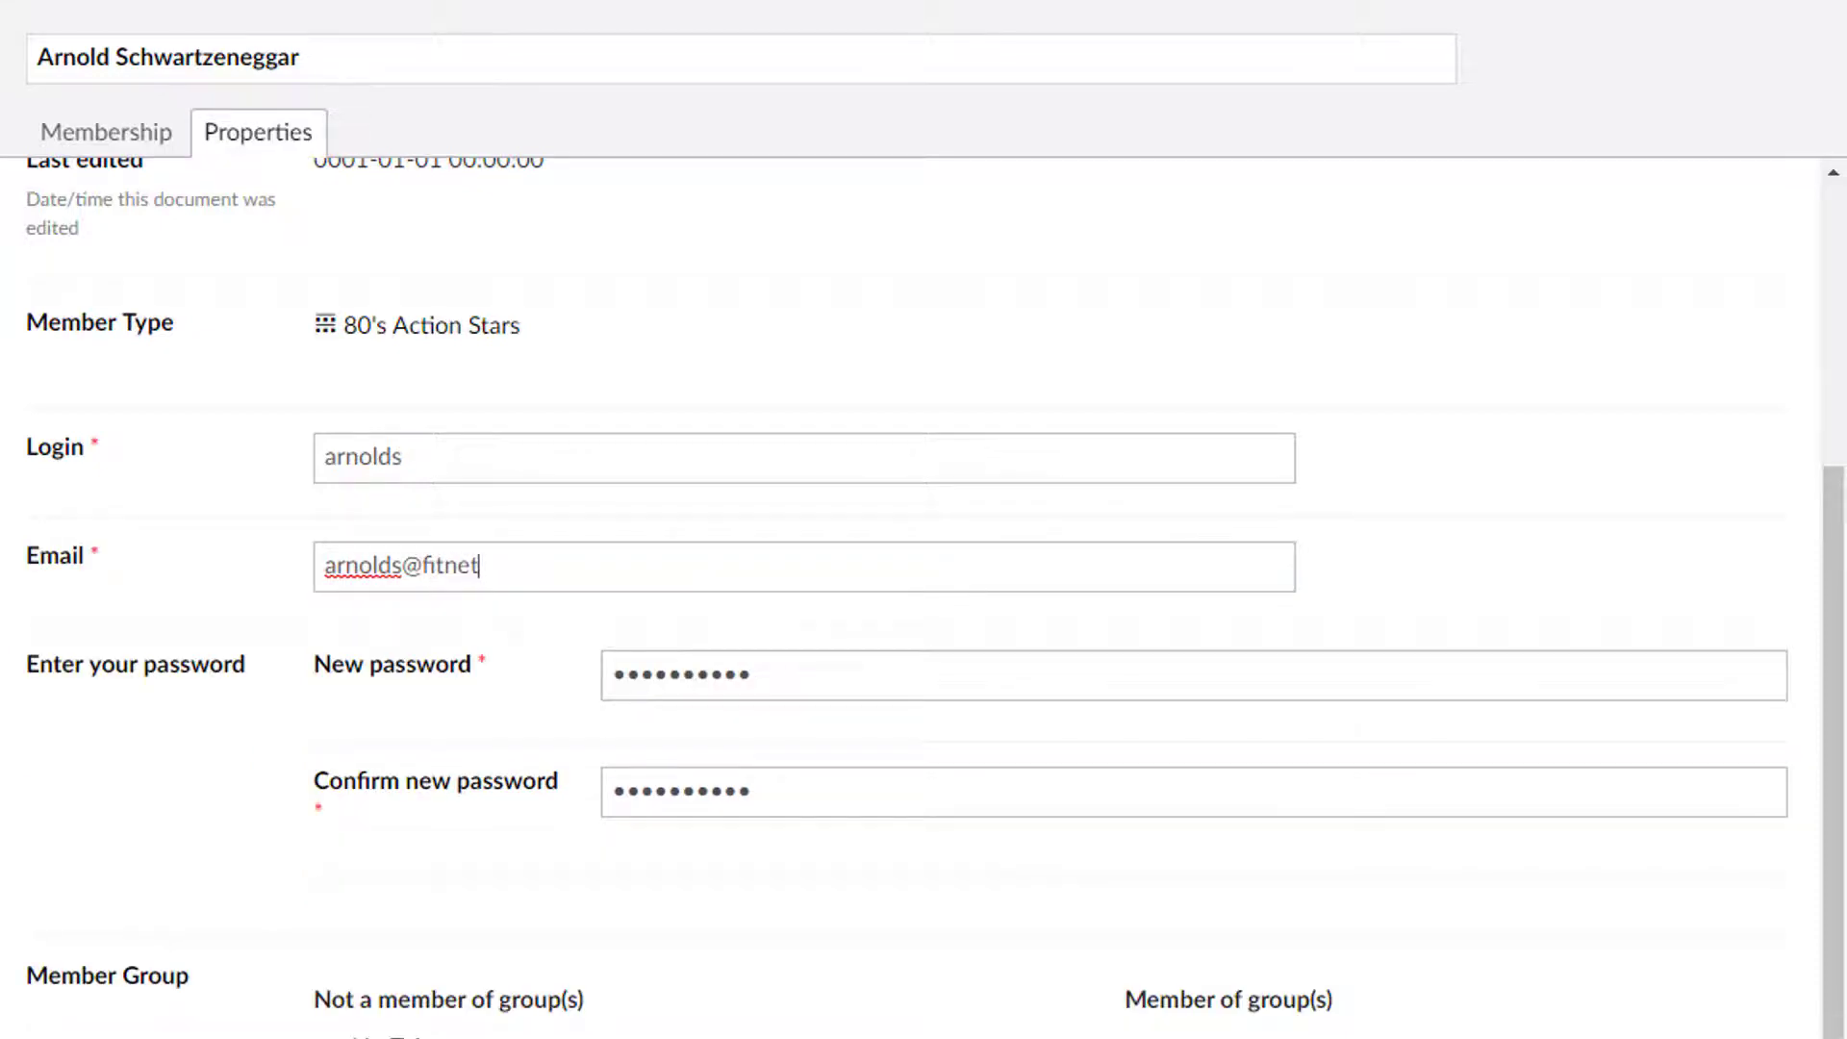
pyautogui.click(695, 679)
# Step: Expand Member Groups, save the member, and dismiss the browser prompt
pyautogui.scroll(-2, 866, 760)
pyautogui.scroll(3, 218, 623)
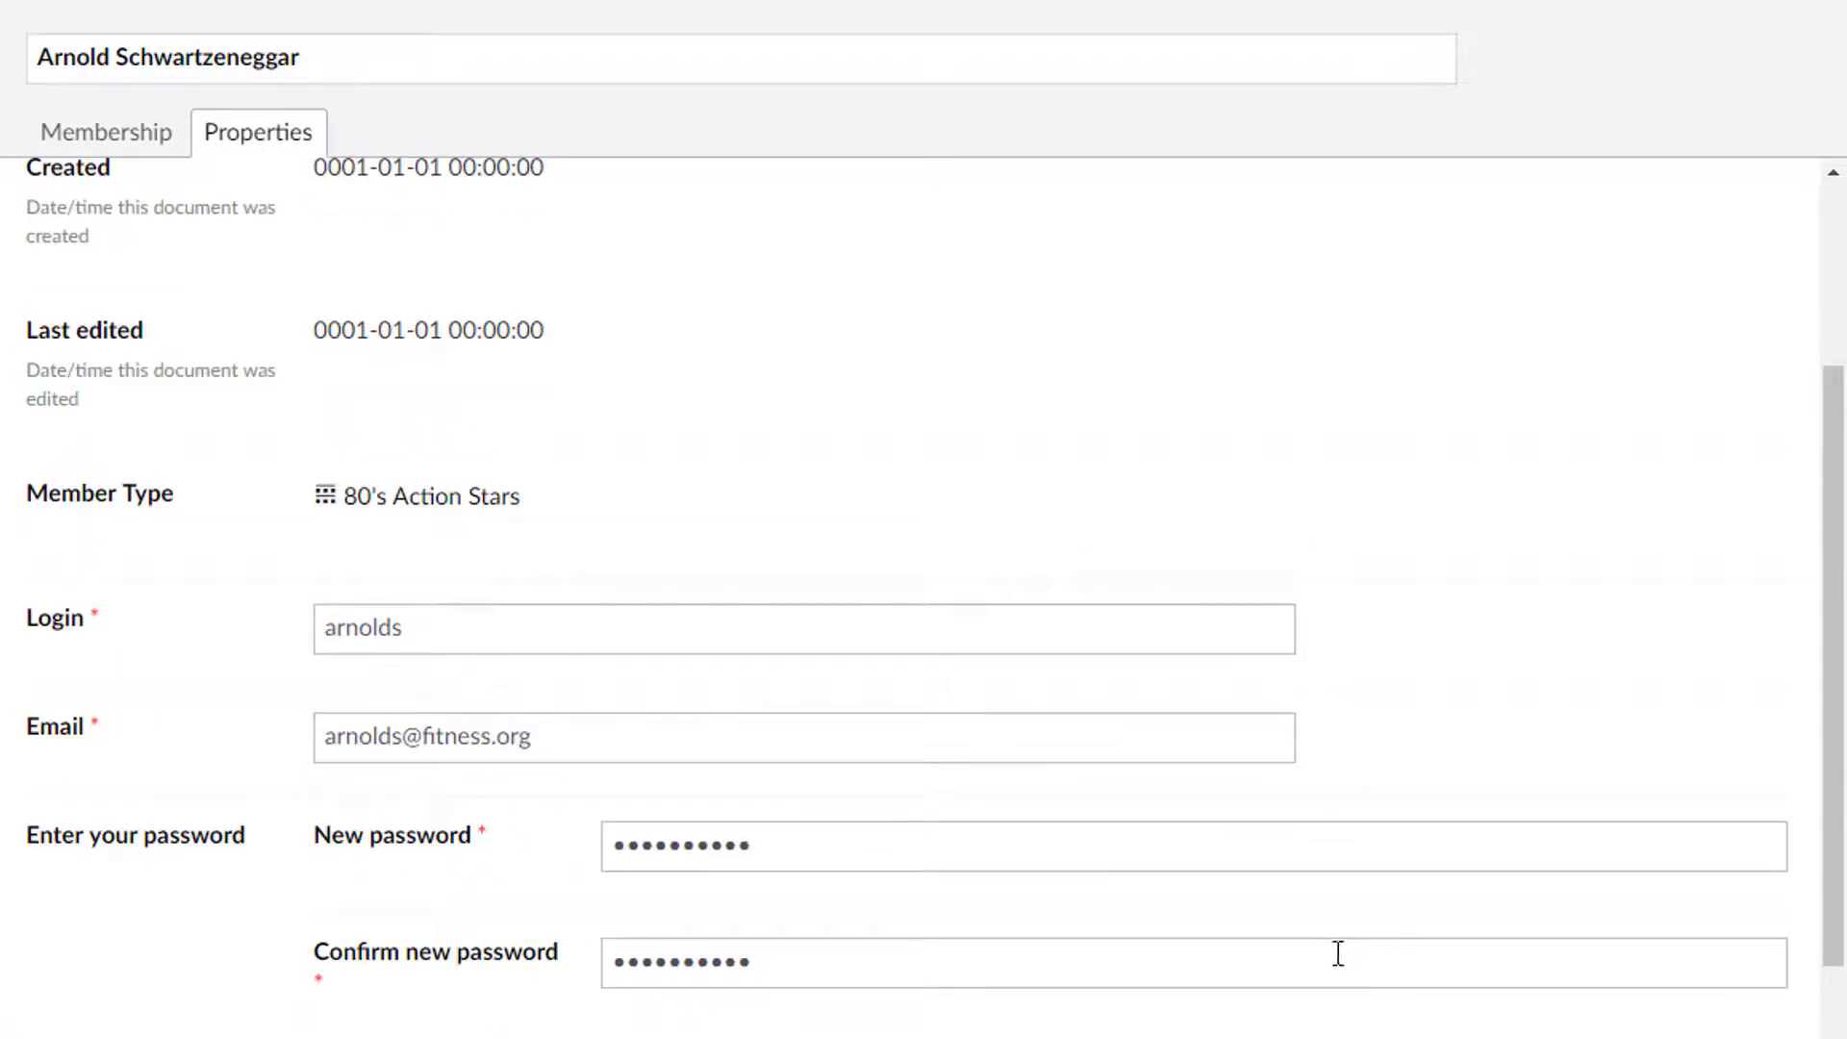
pyautogui.scroll(-2, 476, 650)
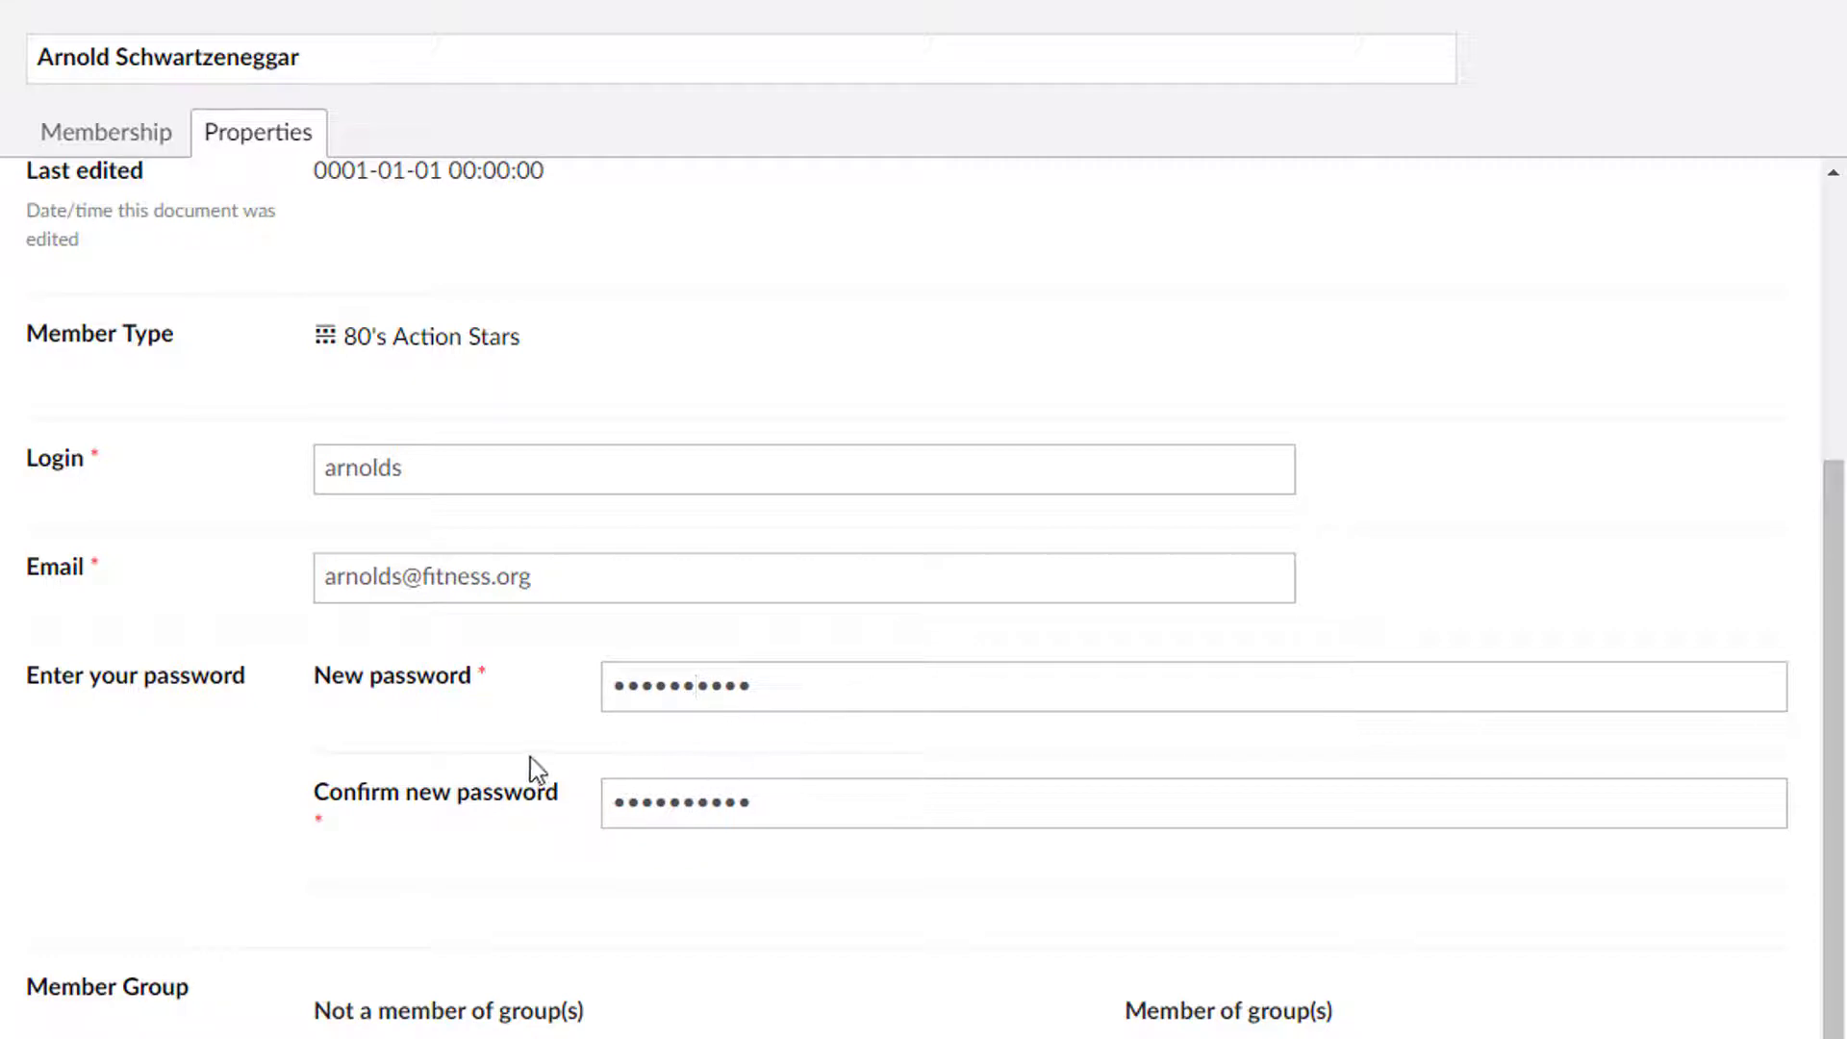
pyautogui.rightClick(781, 699)
pyautogui.click(1409, 747)
pyautogui.scroll(-2, 710, 636)
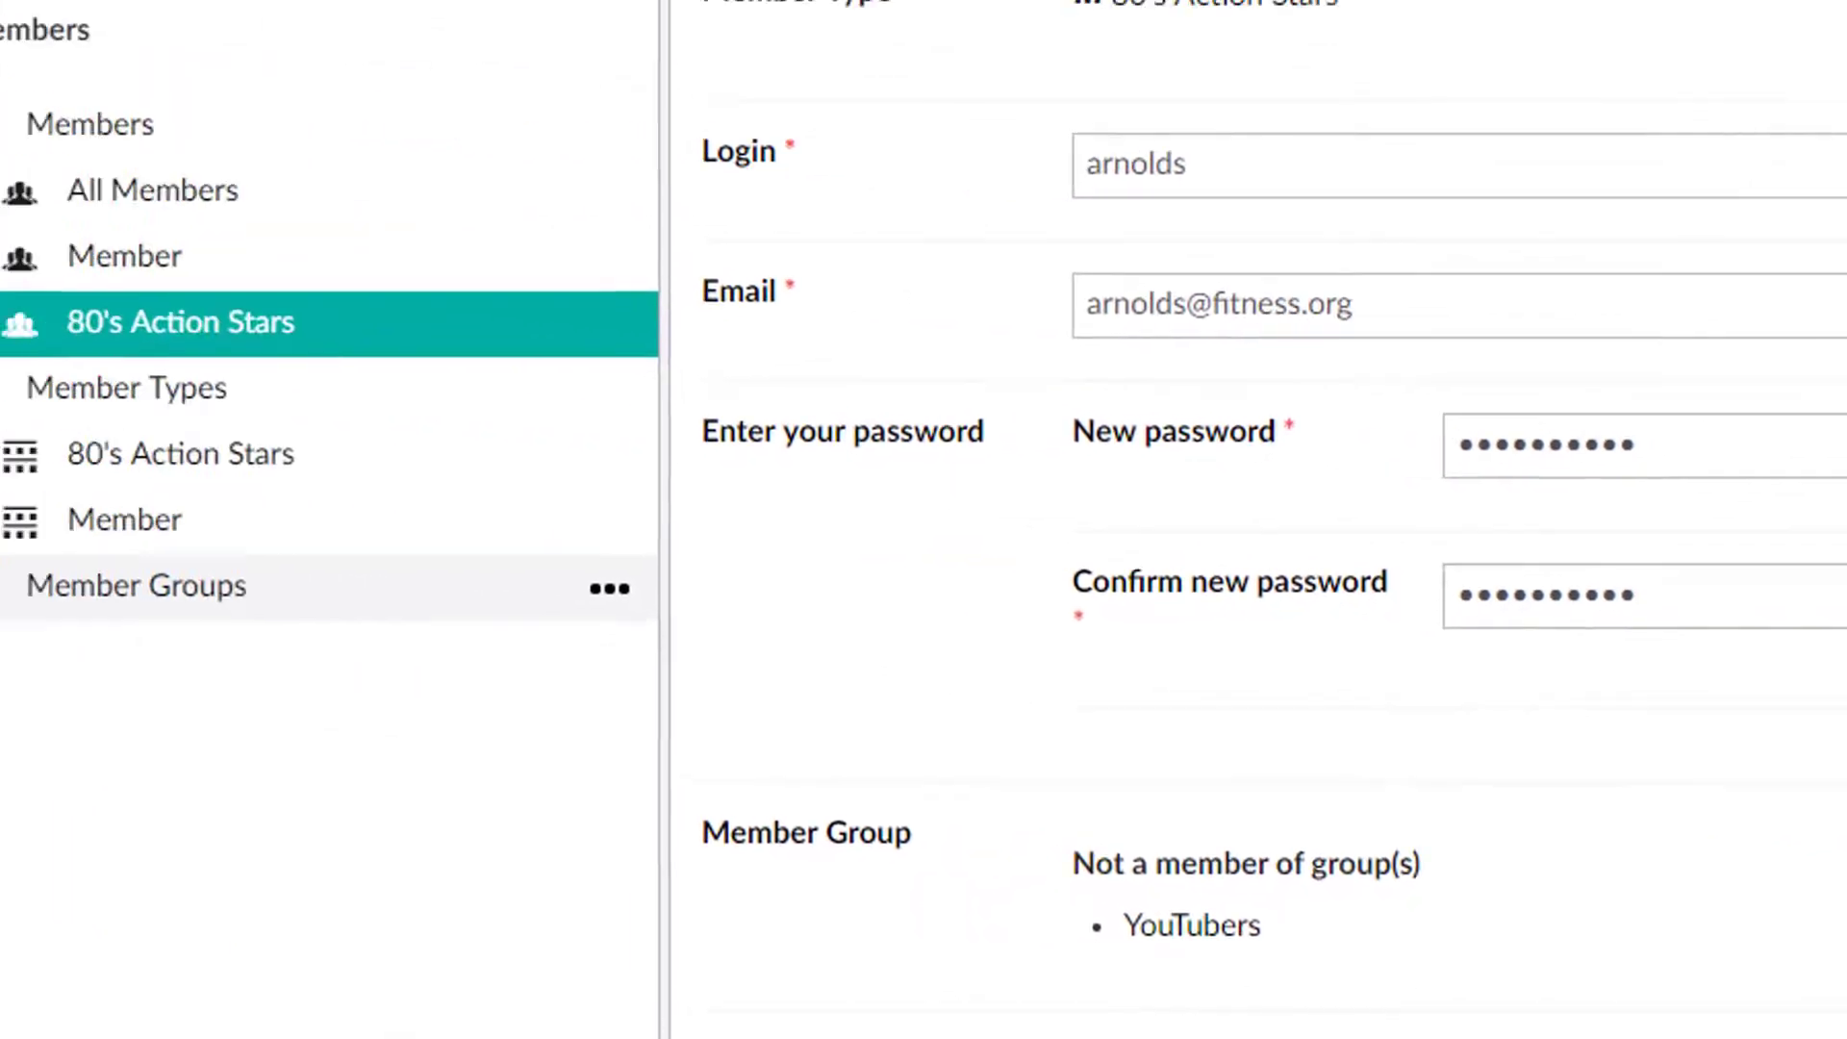
pyautogui.click(0, 585)
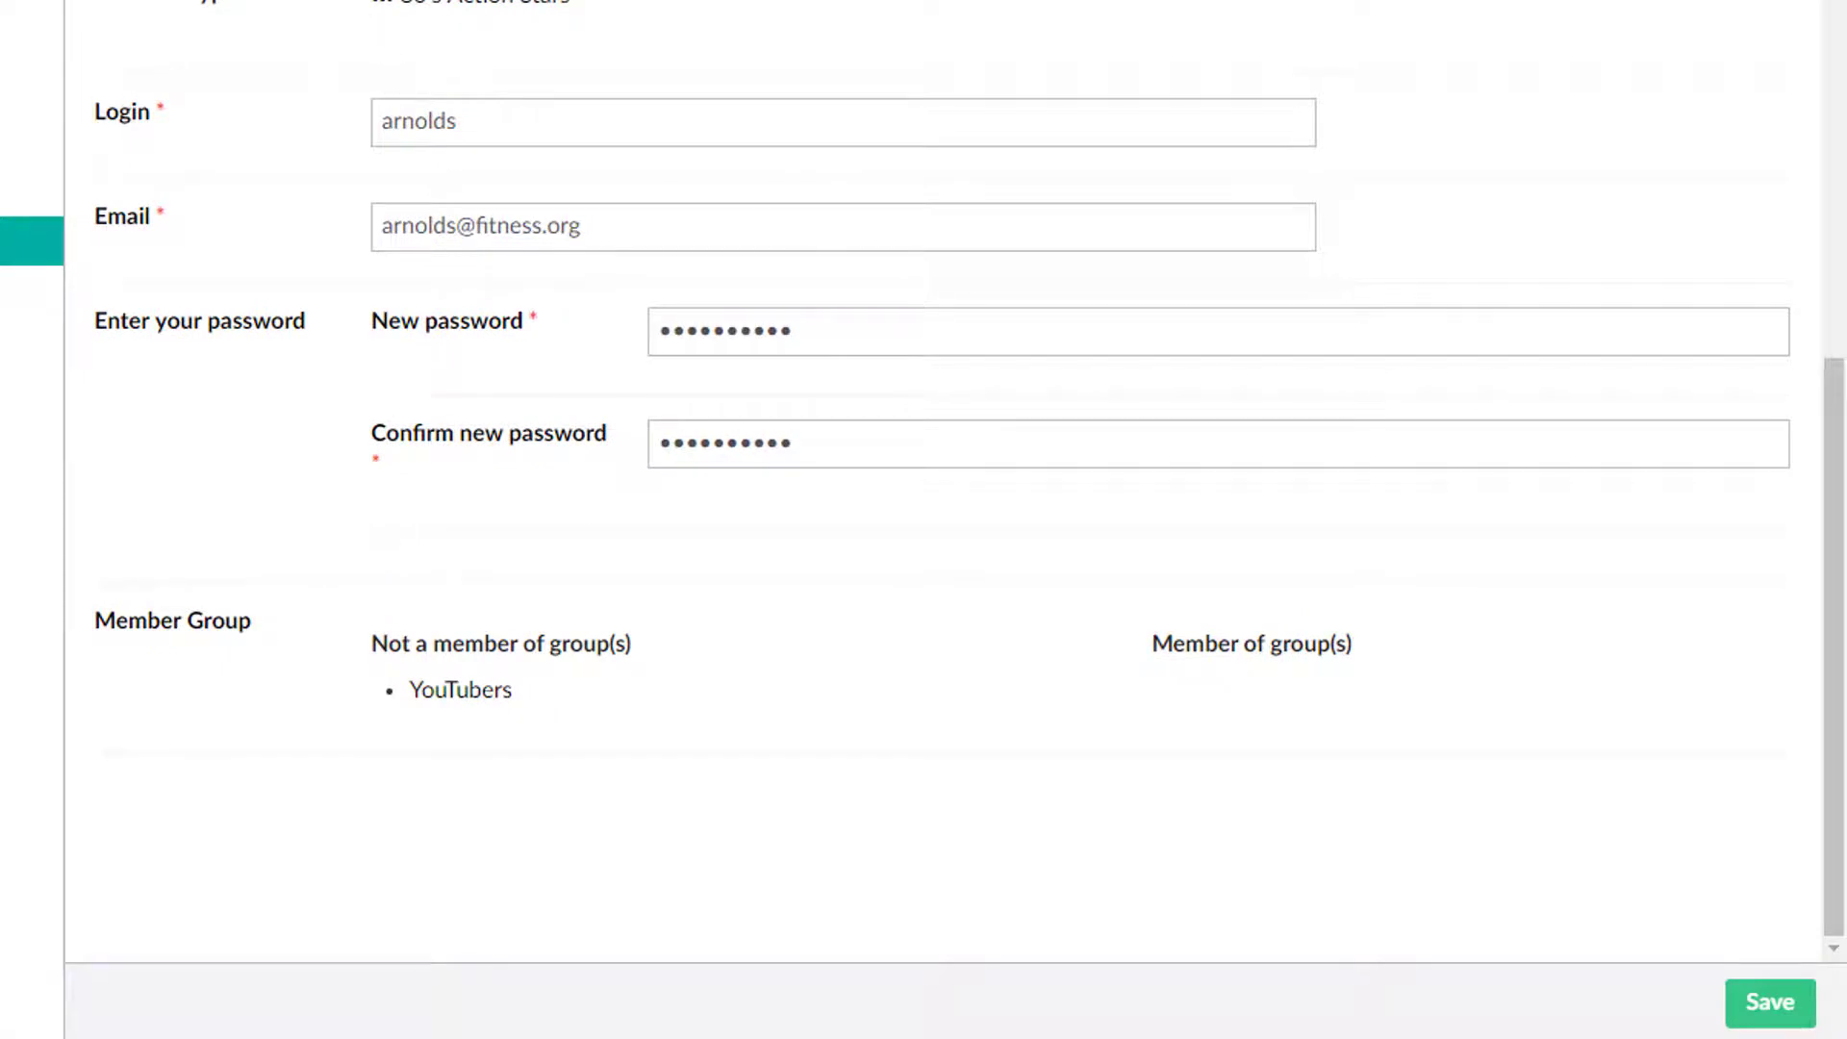
pyautogui.click(1759, 1011)
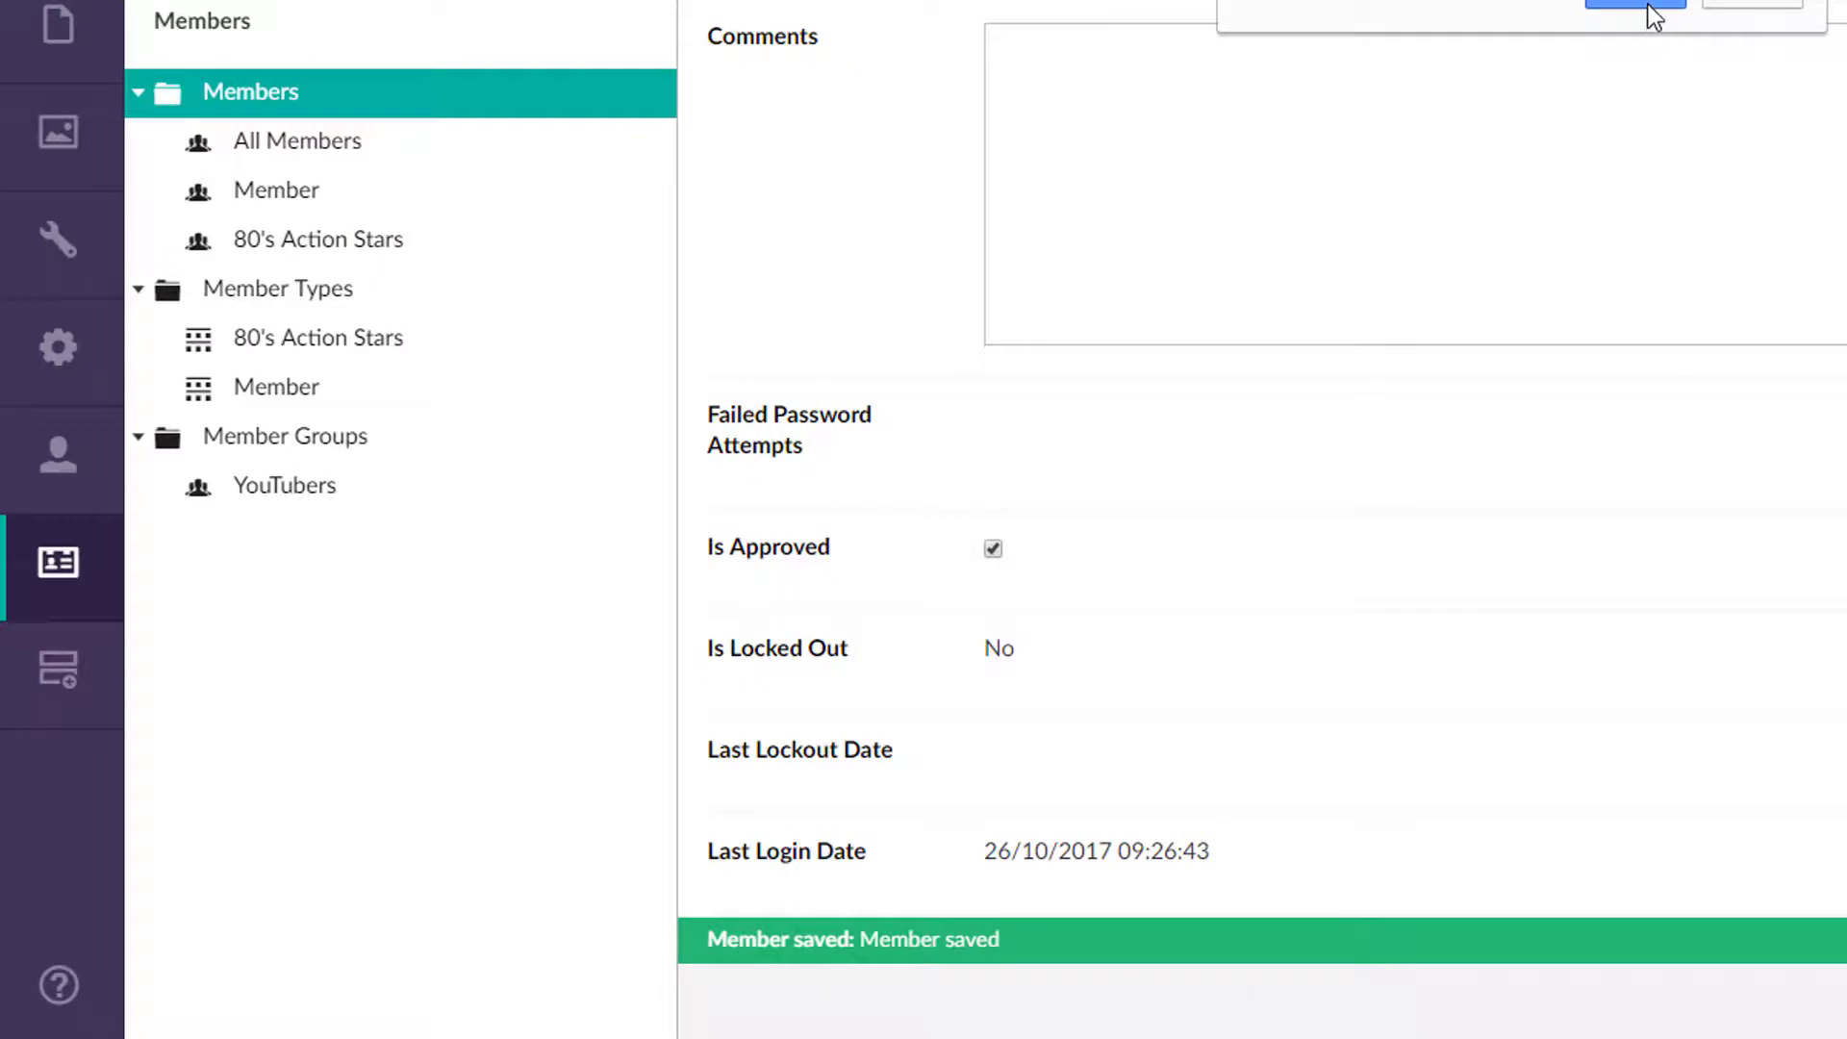
pyautogui.click(1650, 6)
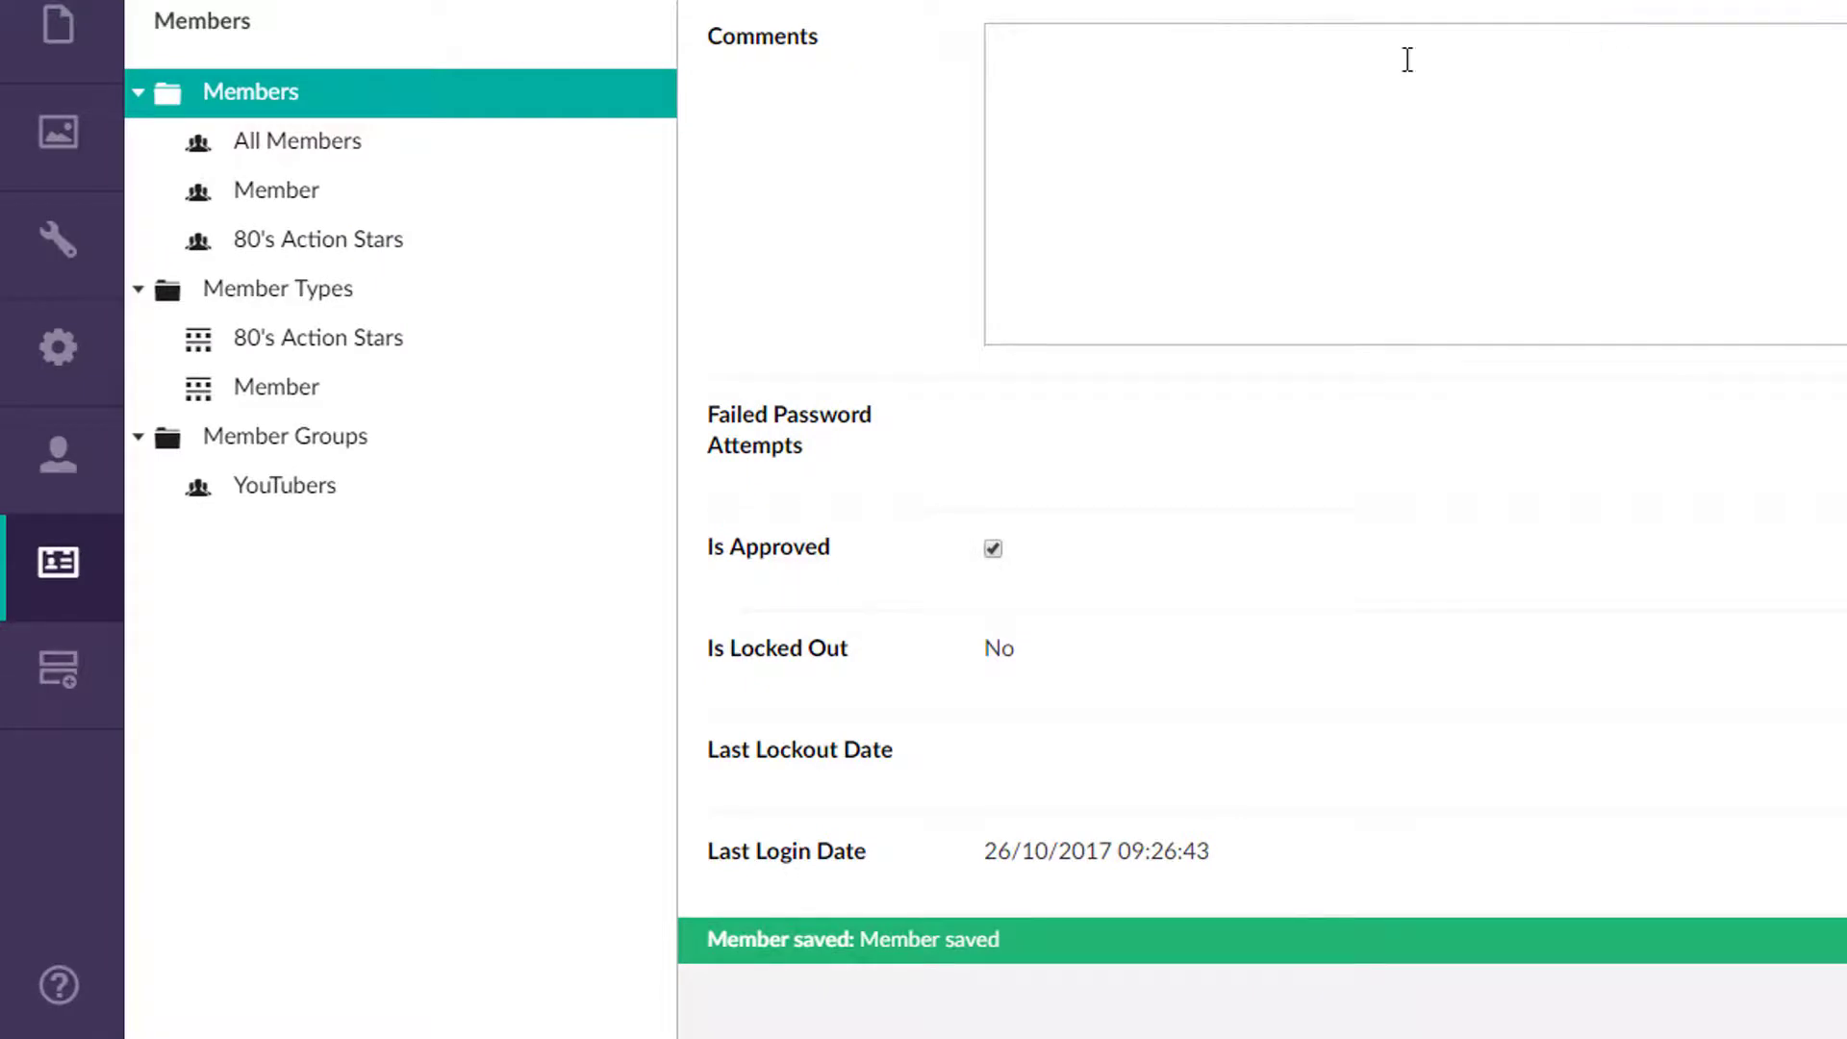
# Step: Create a member group called Action Heroes from the Member Groups menu
pyautogui.rightClick(315, 448)
pyautogui.click(818, 22)
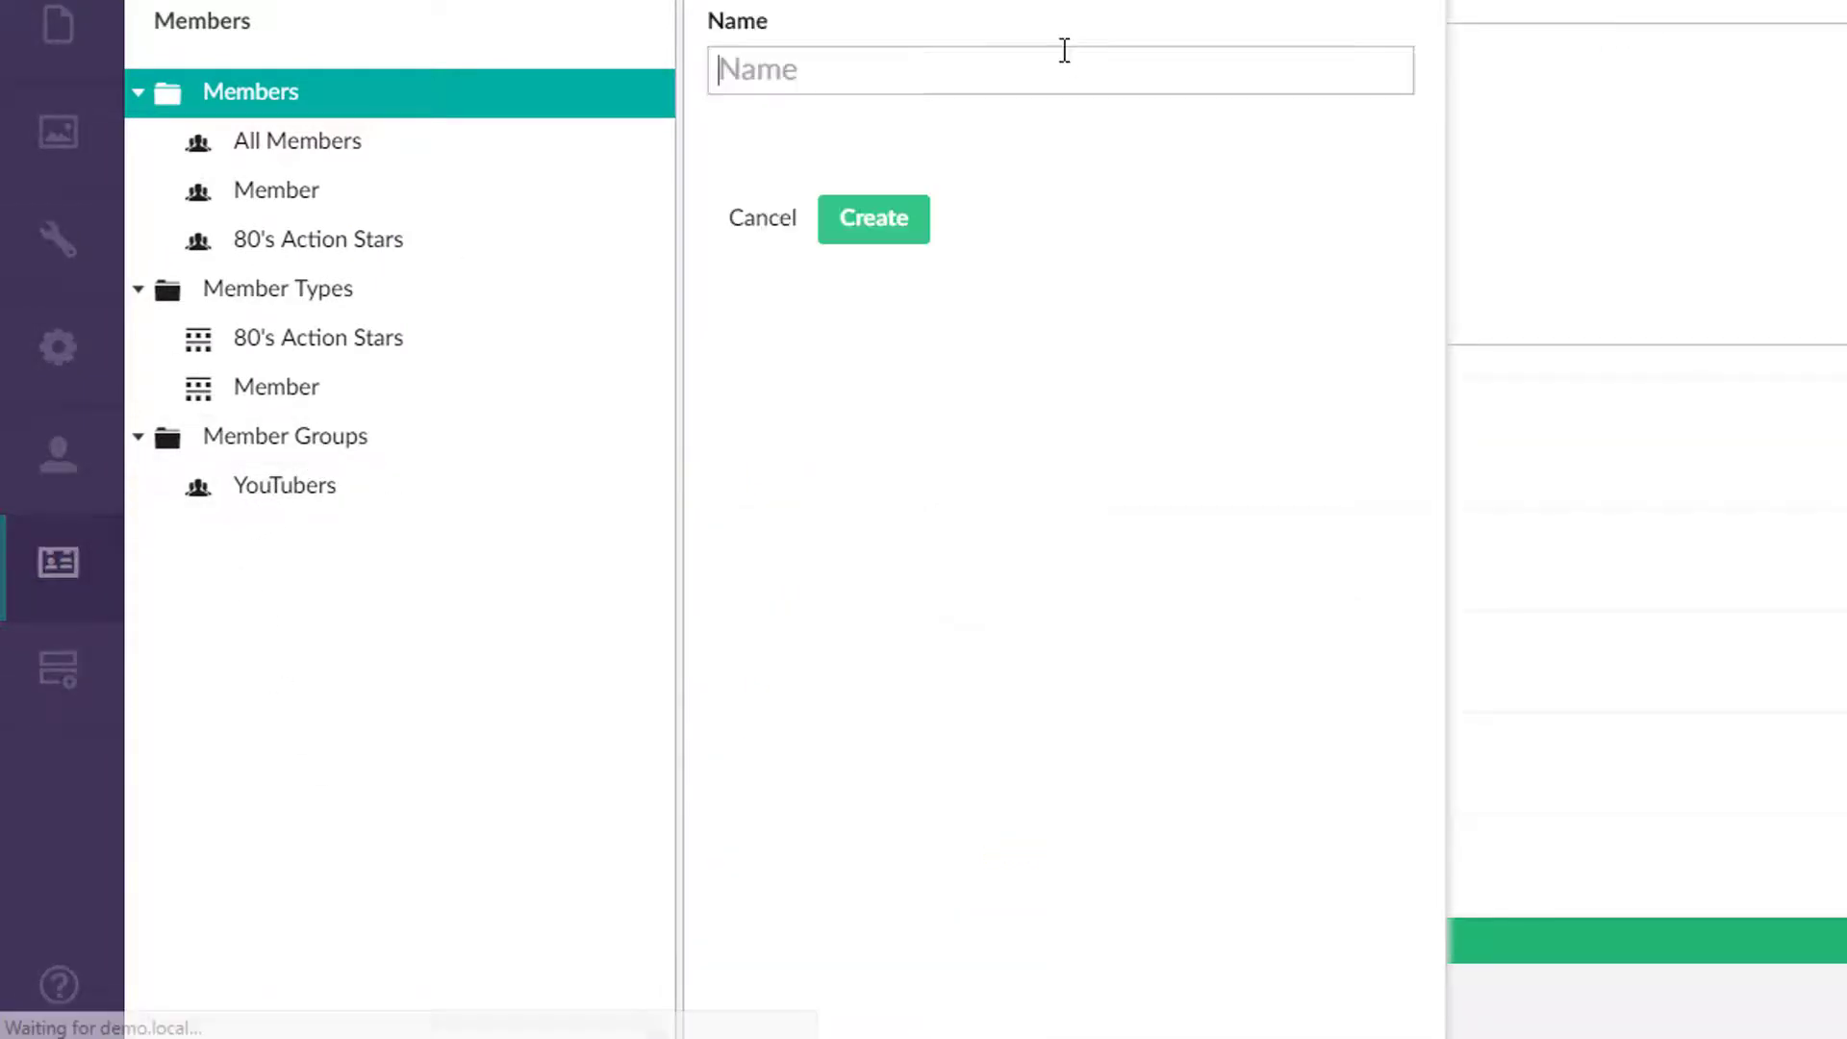
pyautogui.write('Actio')
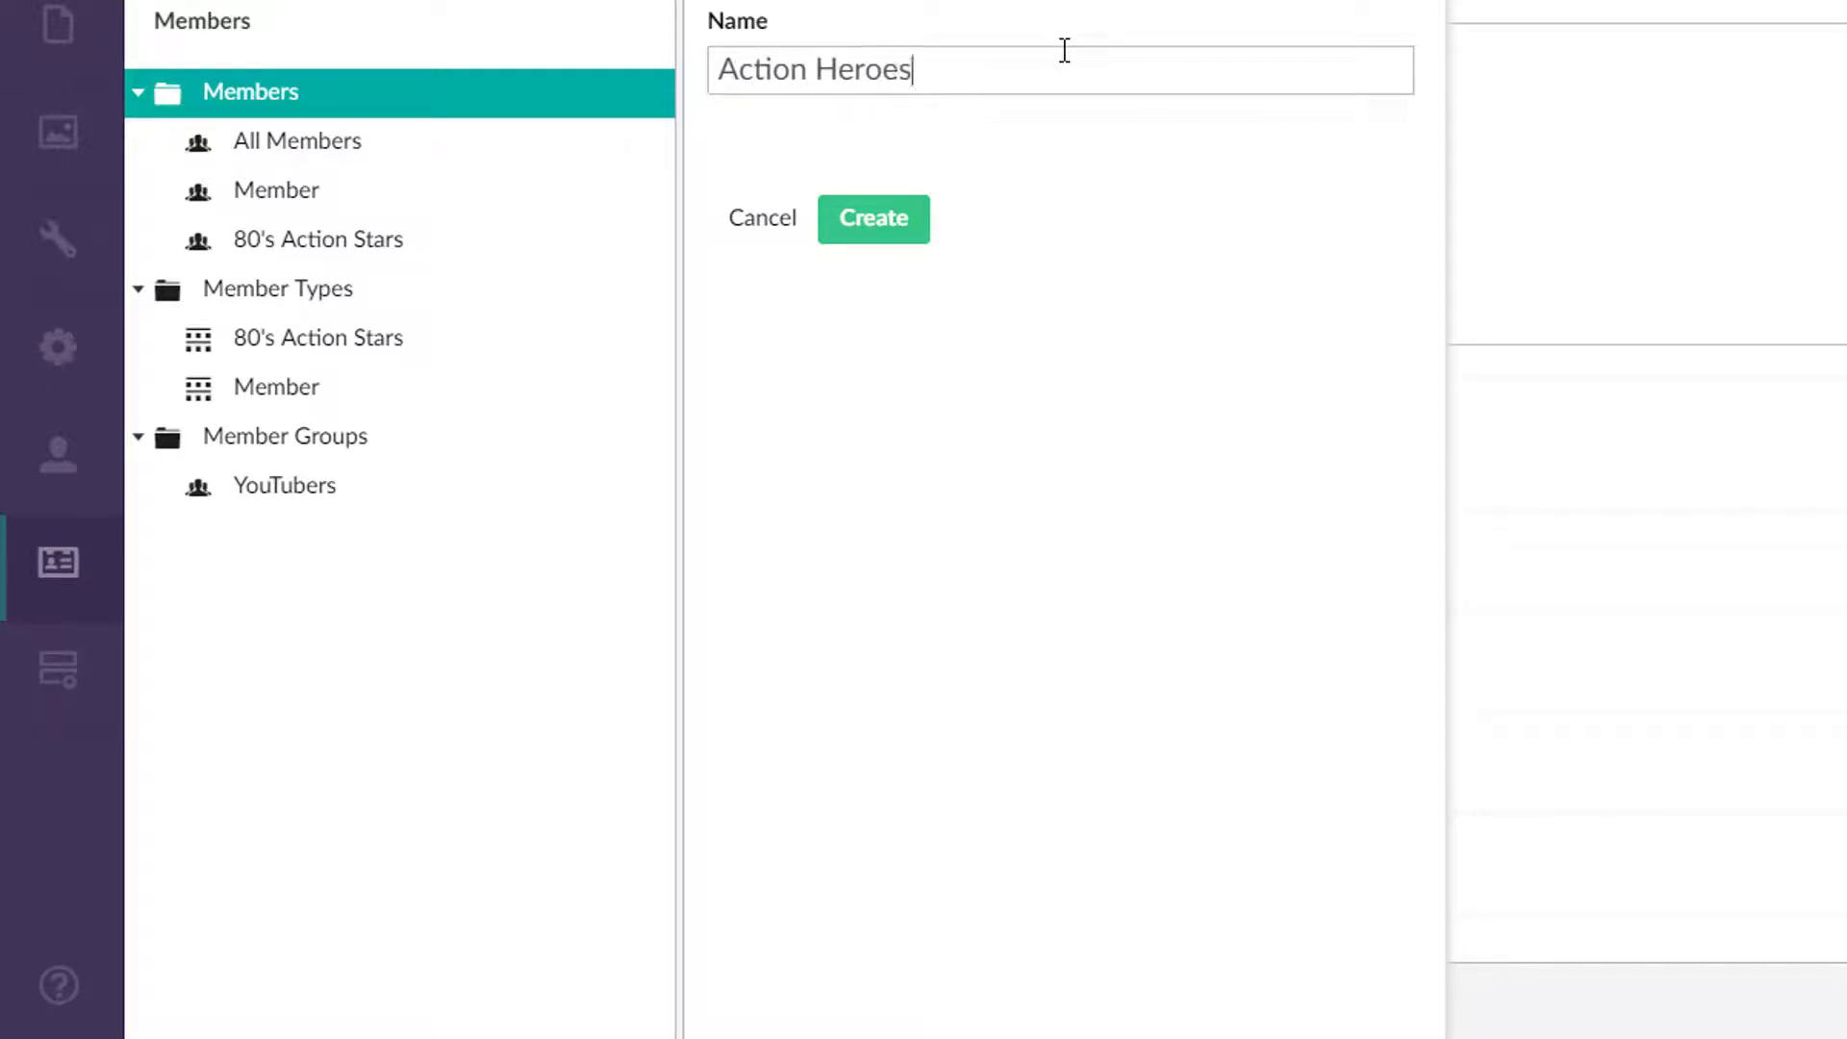
pyautogui.write('n Heroes')
pyautogui.click(893, 236)
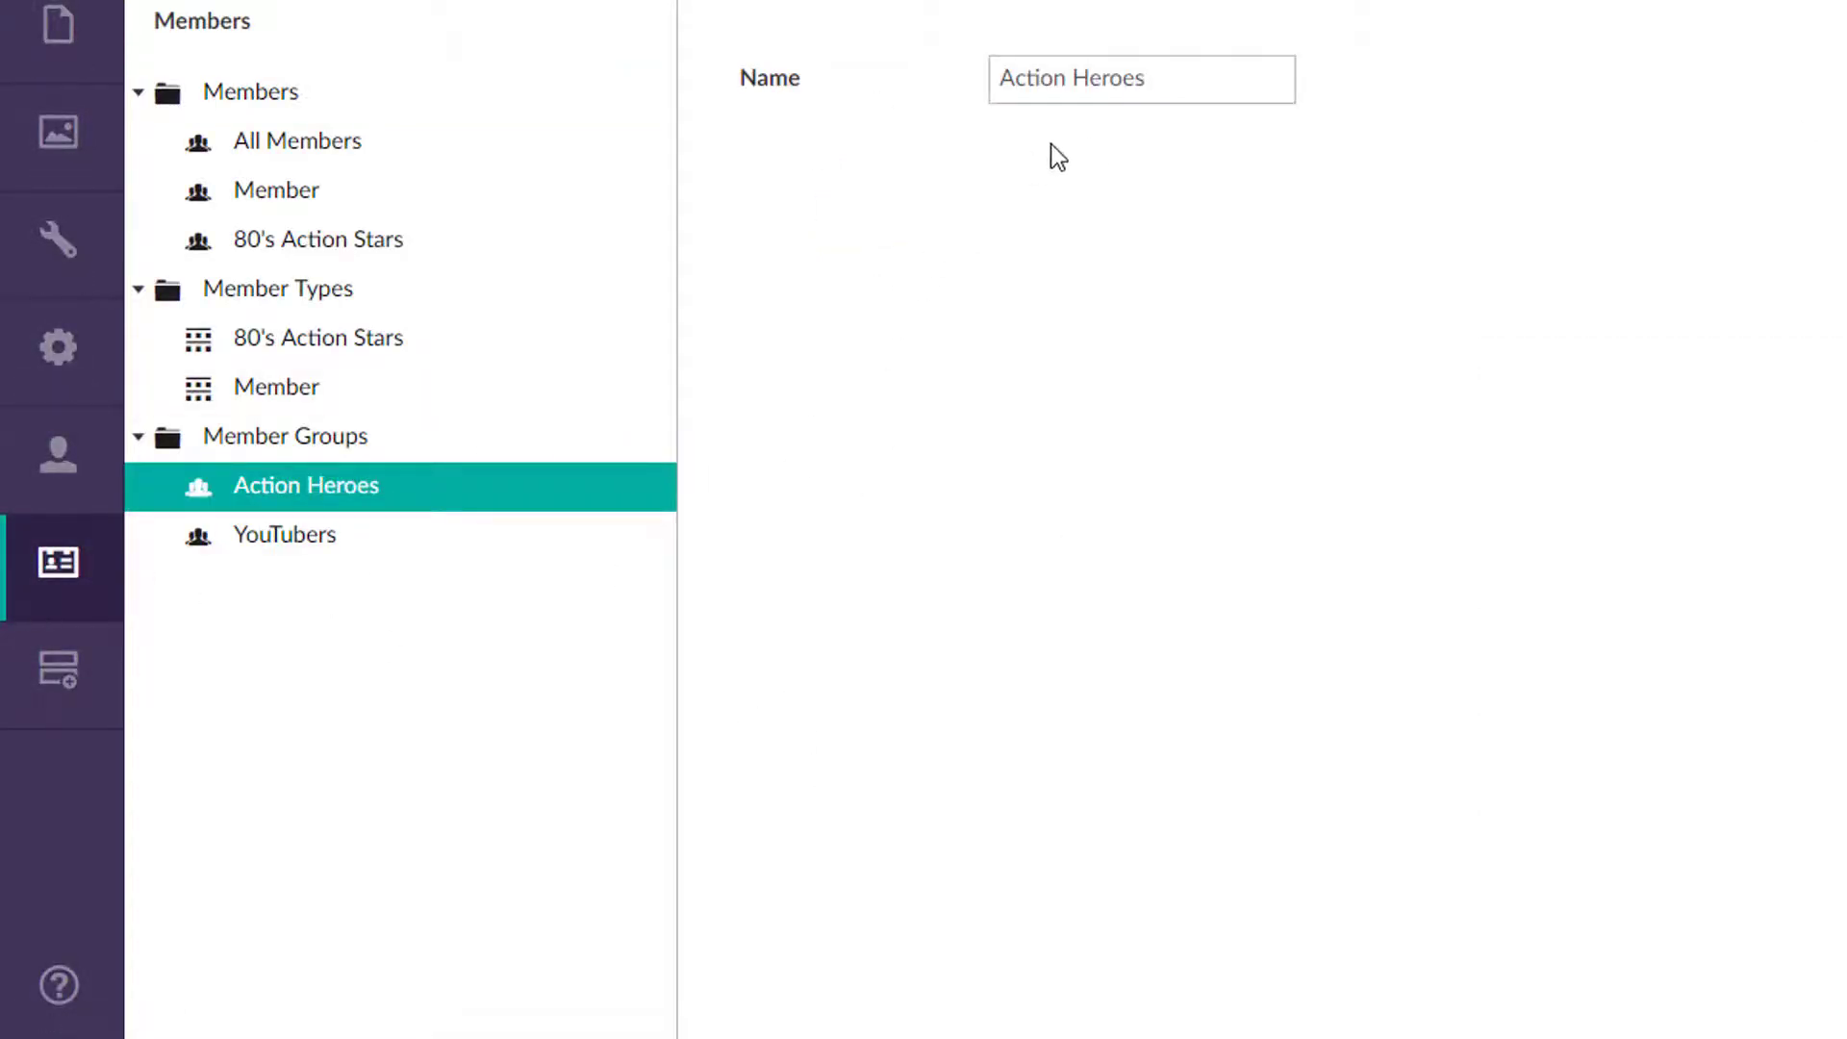
# Step: Add the new 80's Action Stars member to the Action Heroes group and save
pyautogui.click(328, 246)
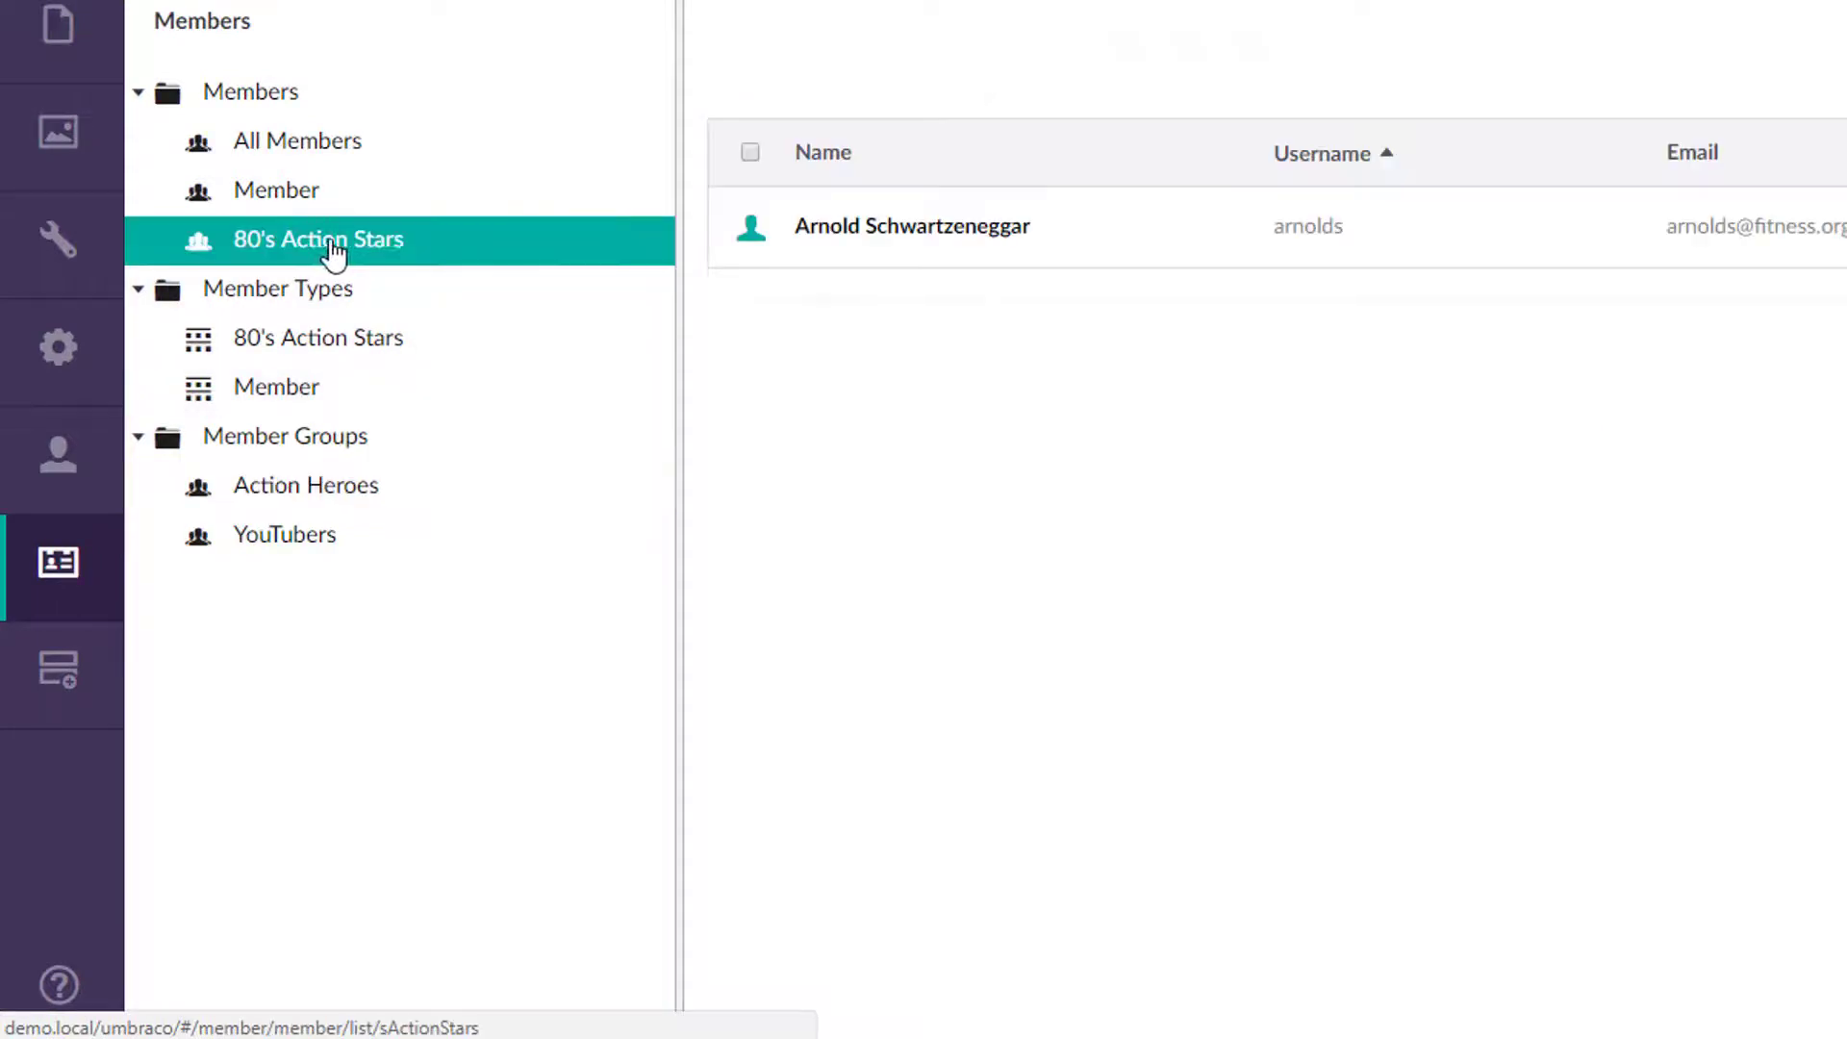
pyautogui.click(825, 236)
pyautogui.scroll(-10, 1197, 626)
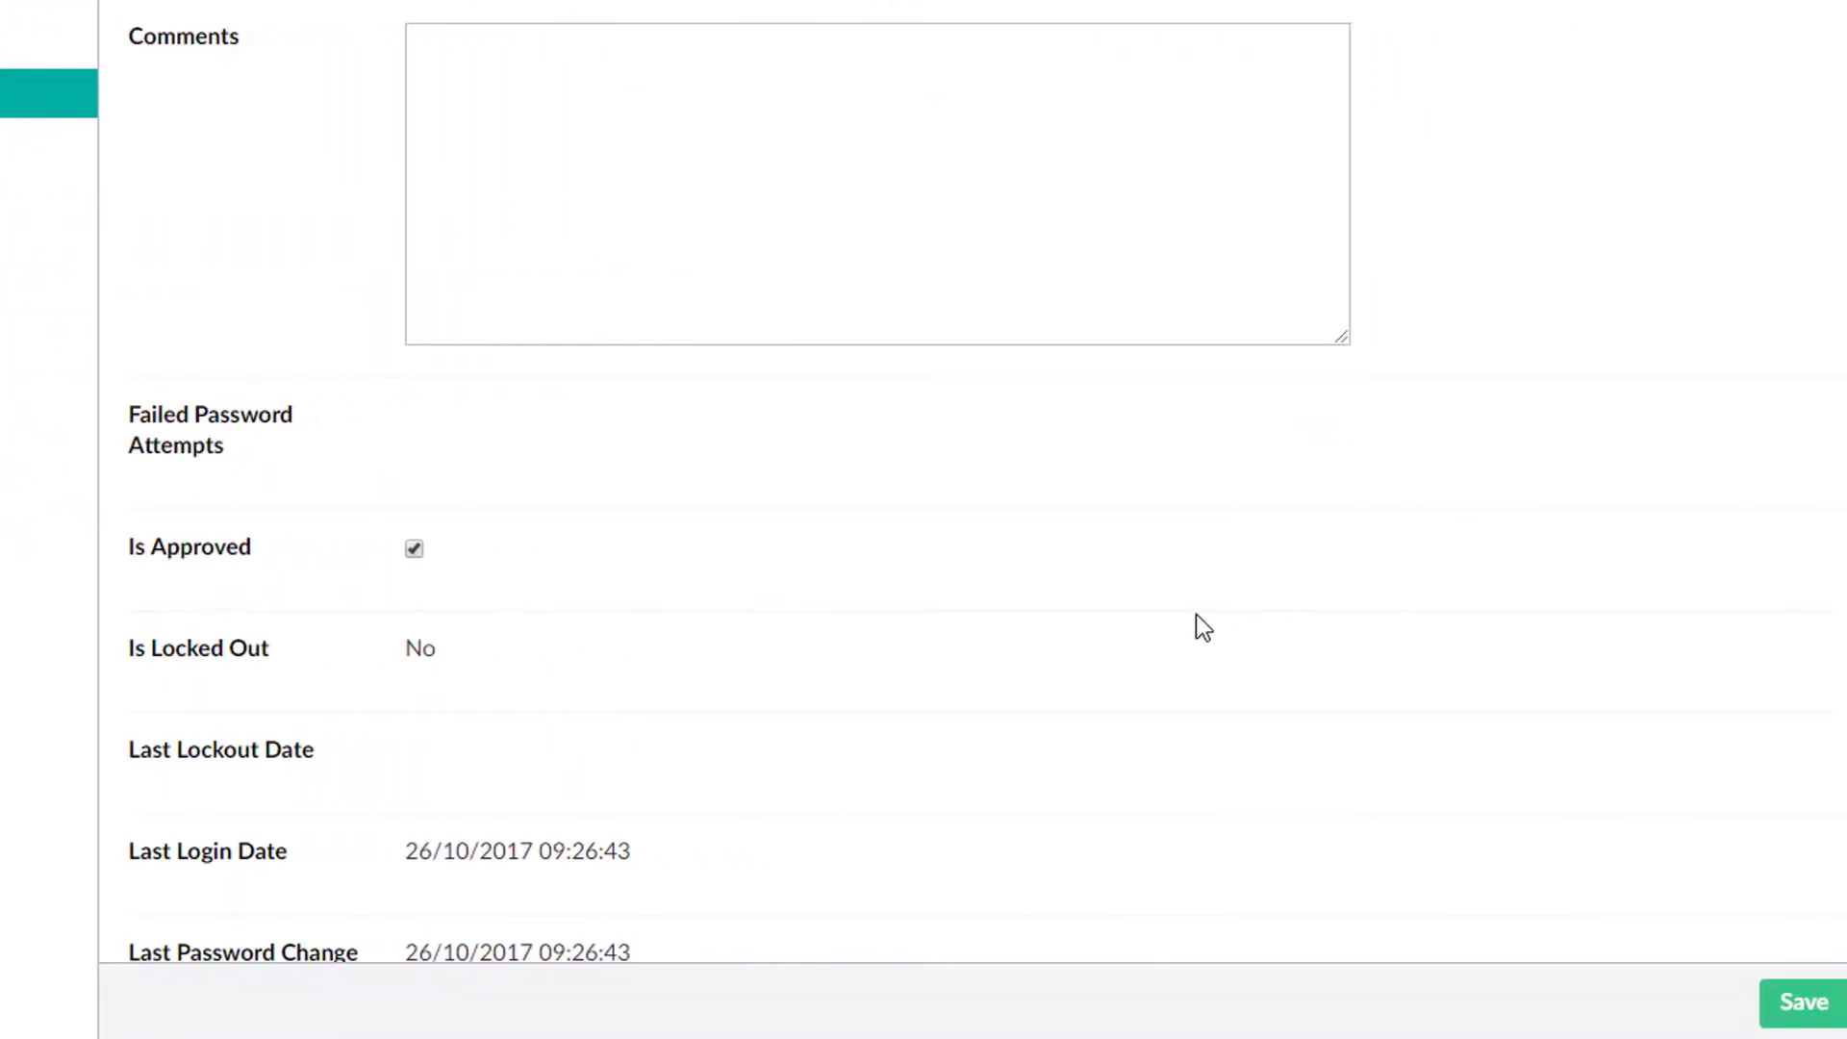
pyautogui.scroll(10, 831, 545)
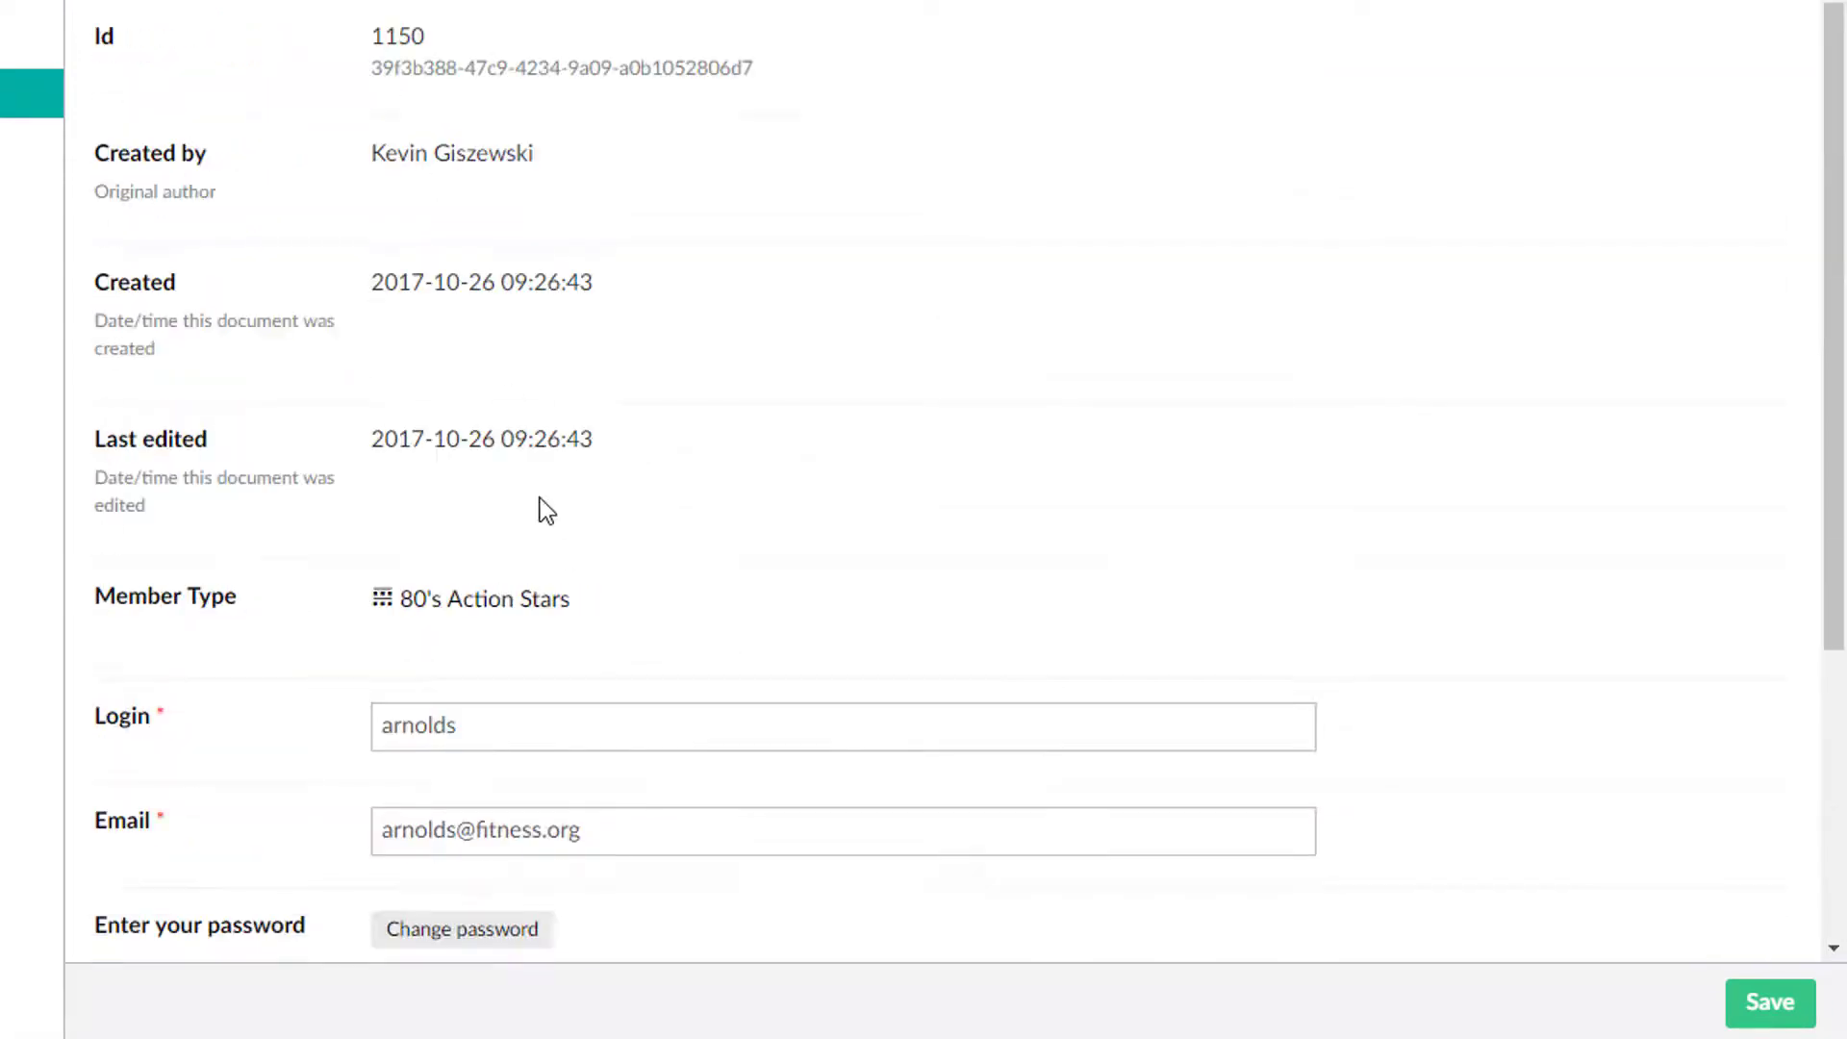
pyautogui.scroll(-5, 536, 511)
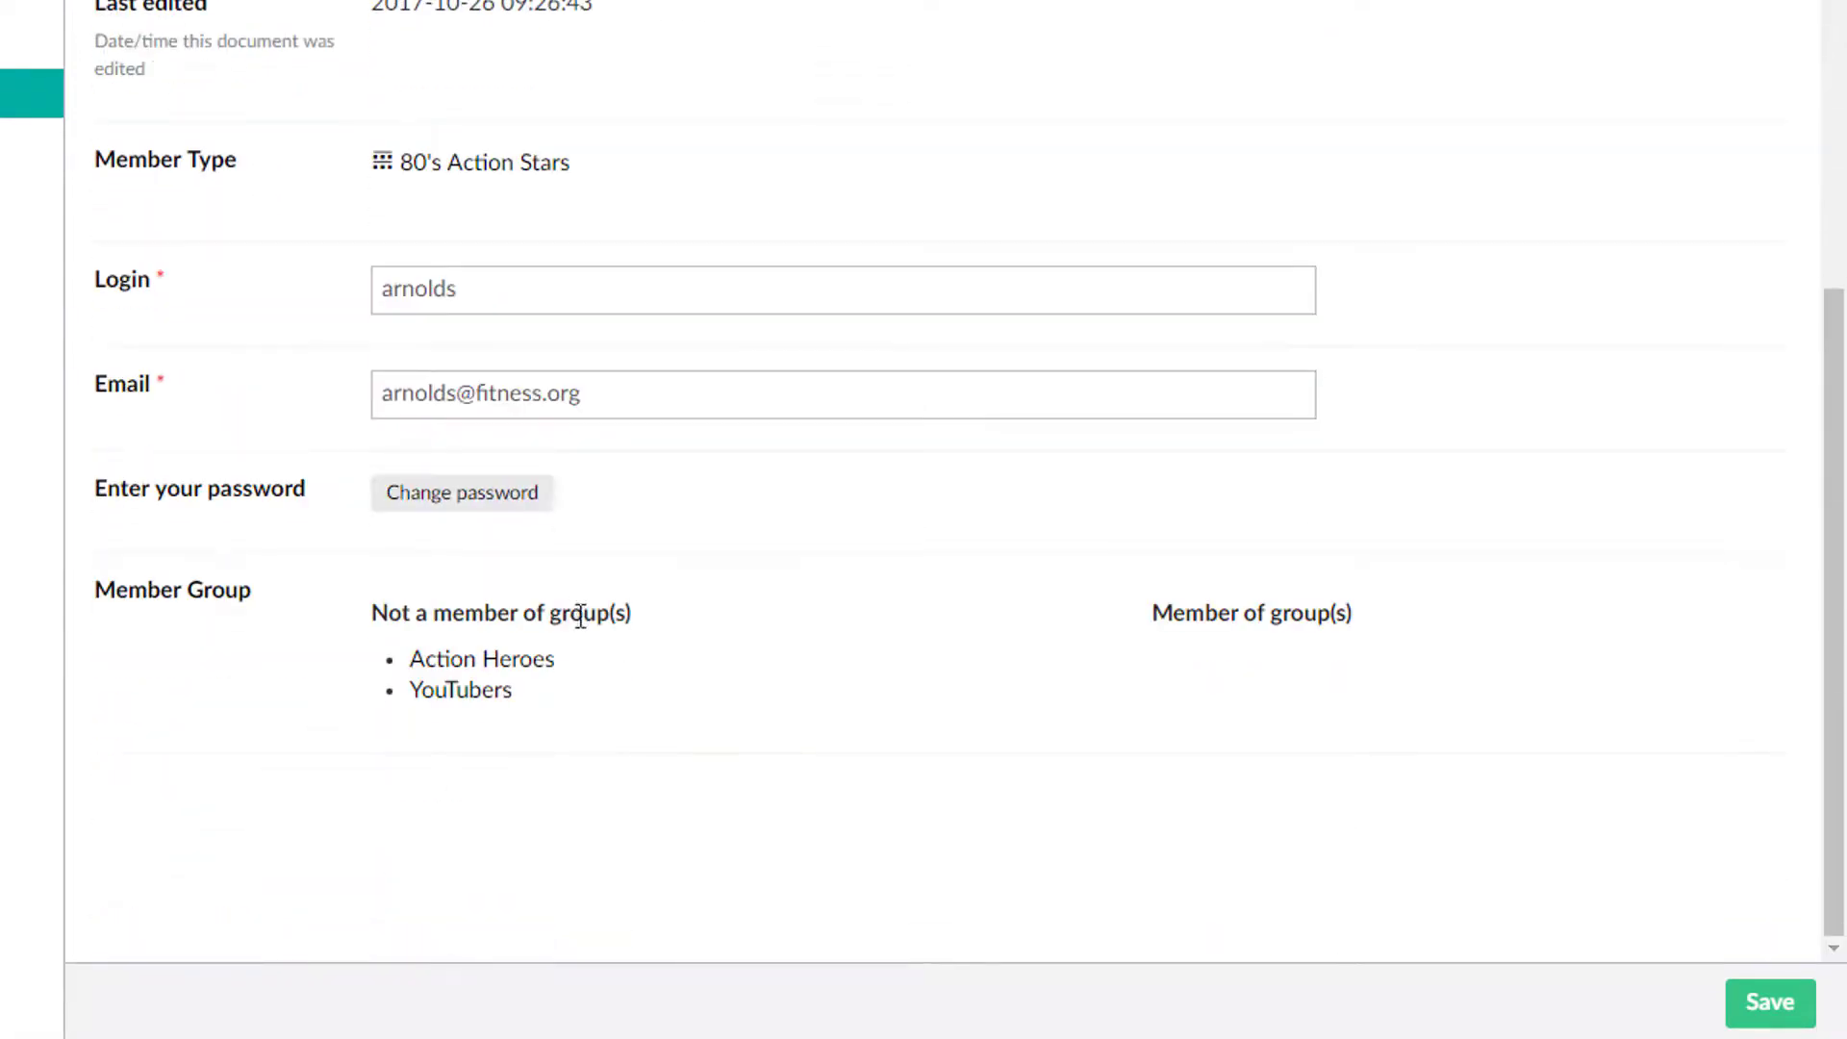
pyautogui.click(498, 664)
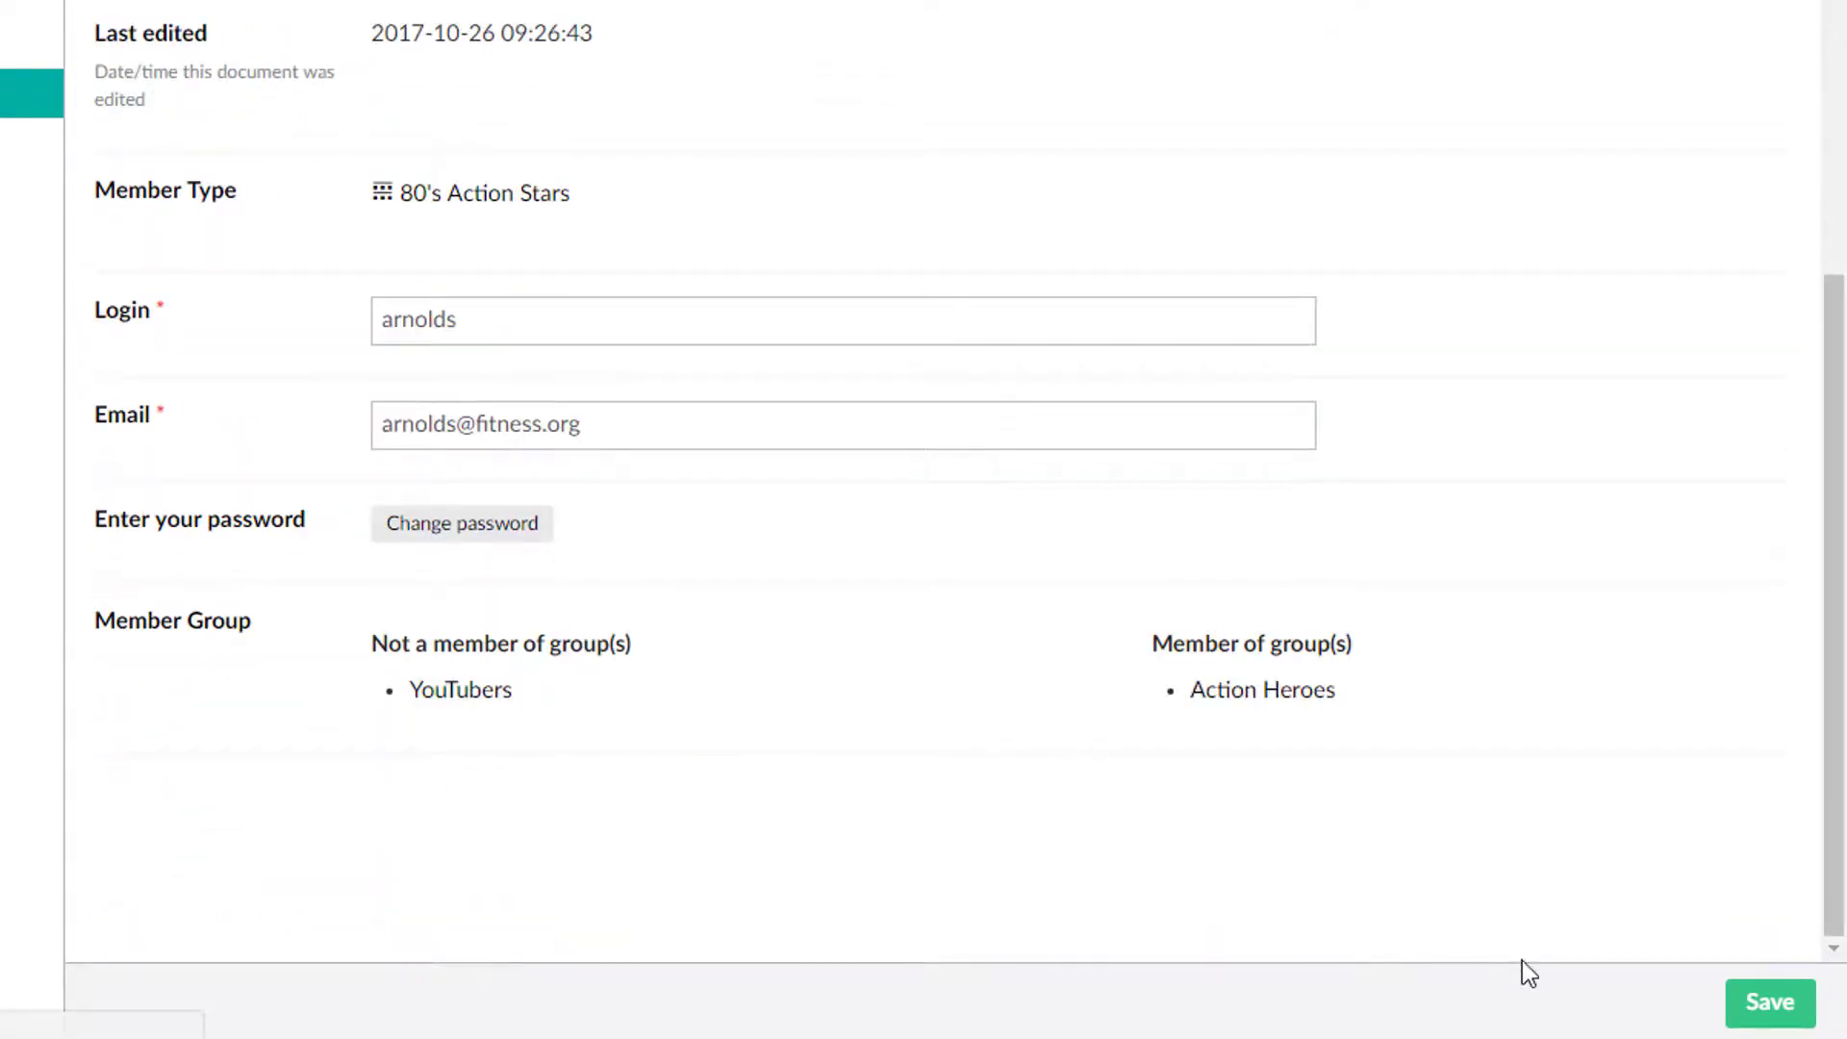
pyautogui.click(1783, 1020)
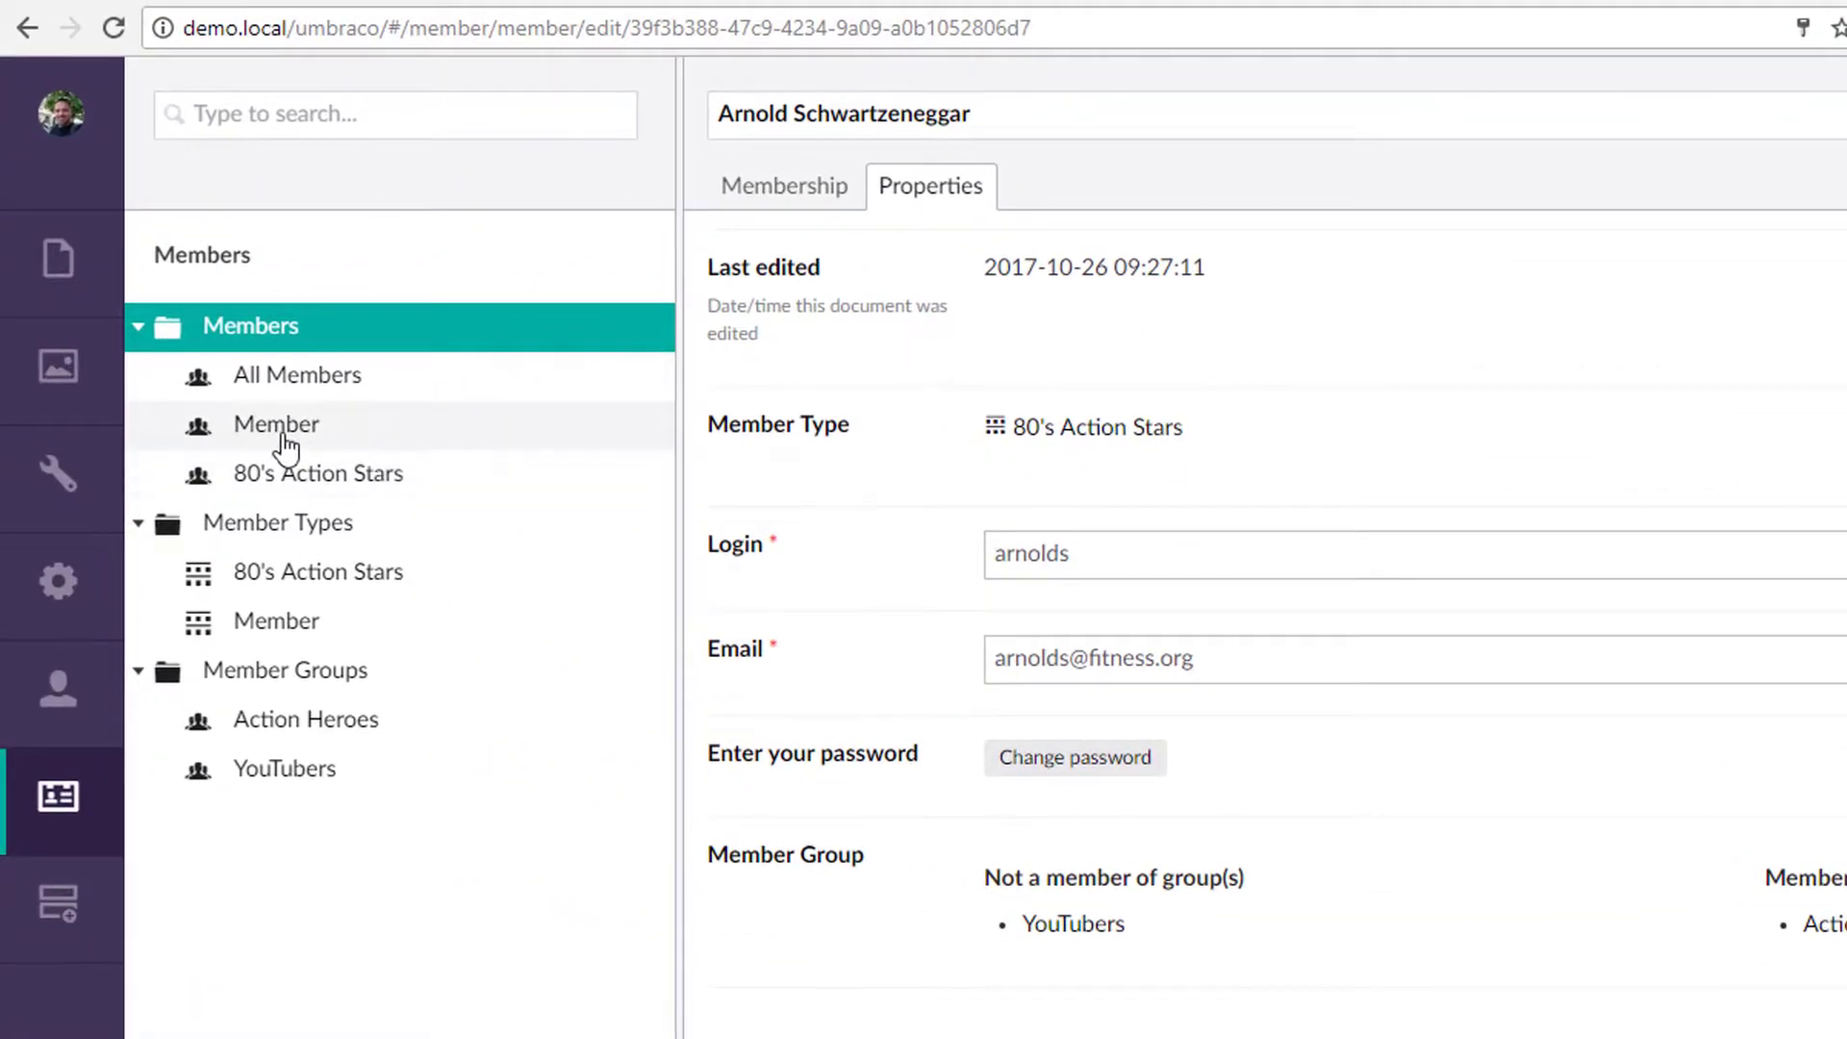
# Step: Check the existing Member-type member's groups, leaving Action Heroes unassigned and YouTubers kept
pyautogui.click(284, 438)
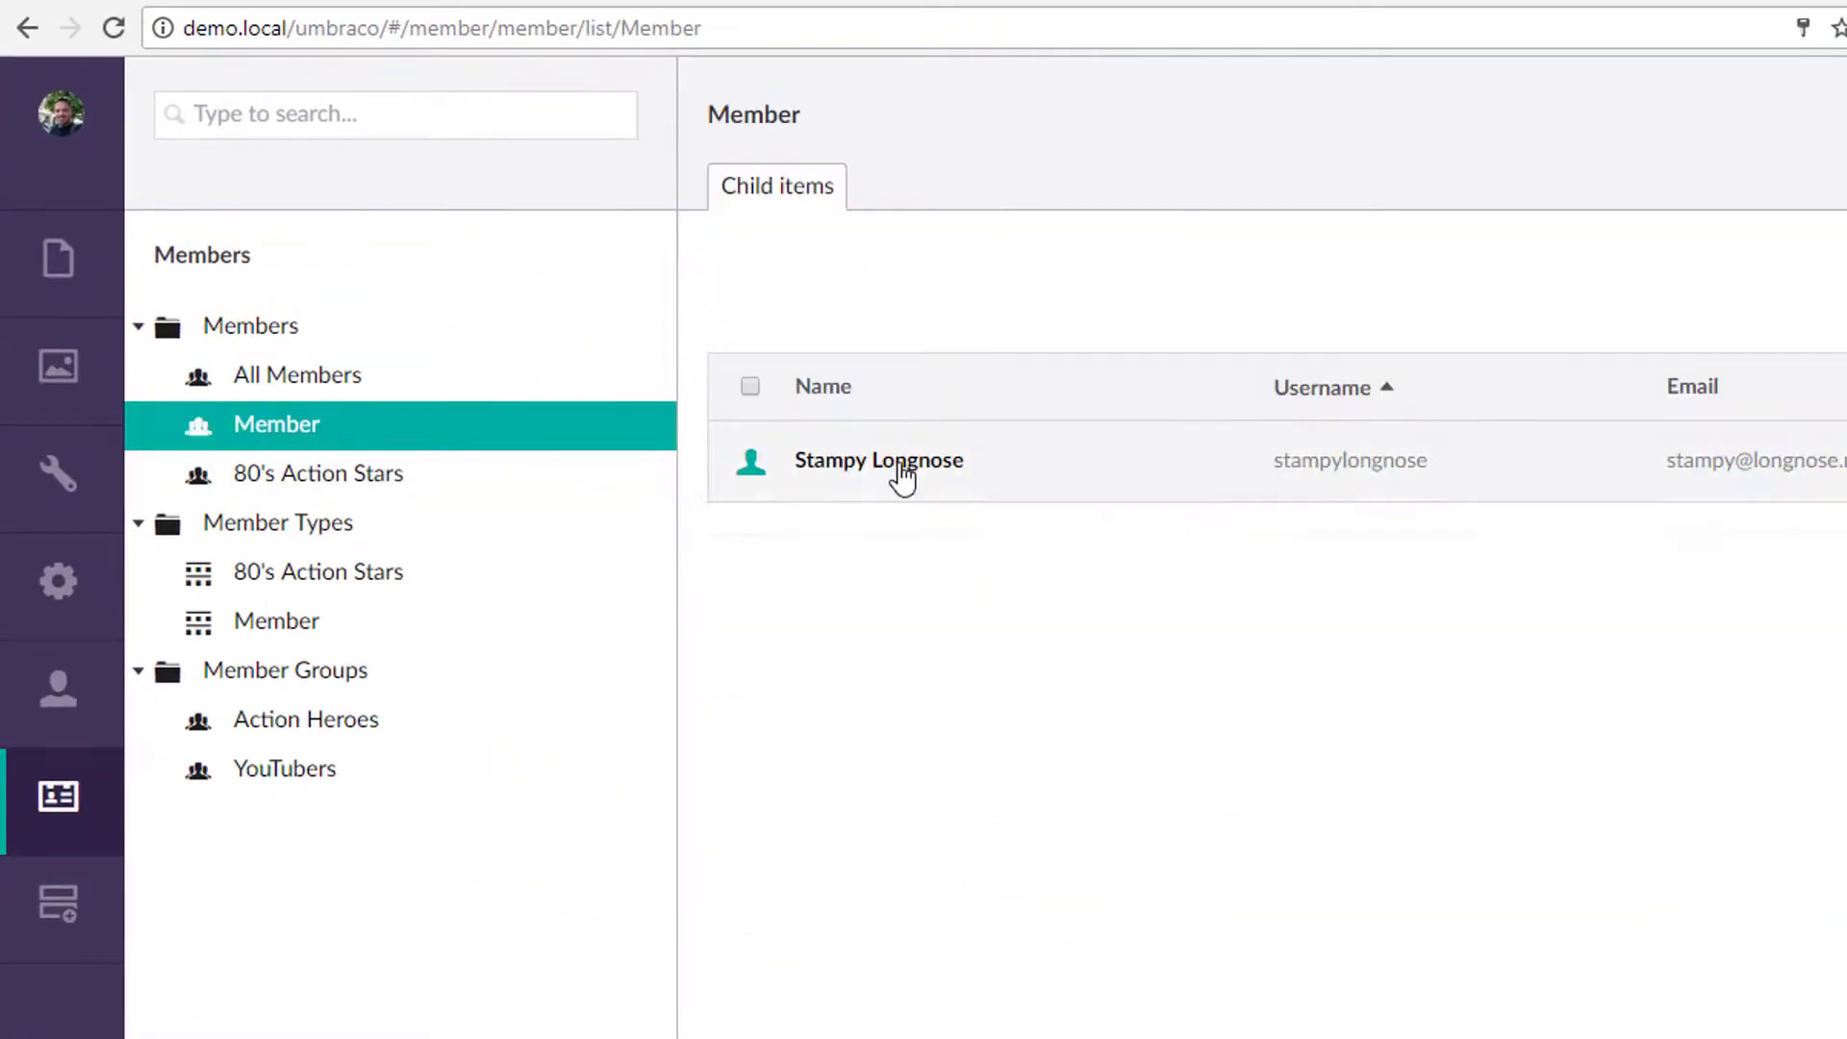
pyautogui.click(899, 462)
pyautogui.scroll(-3, 1163, 305)
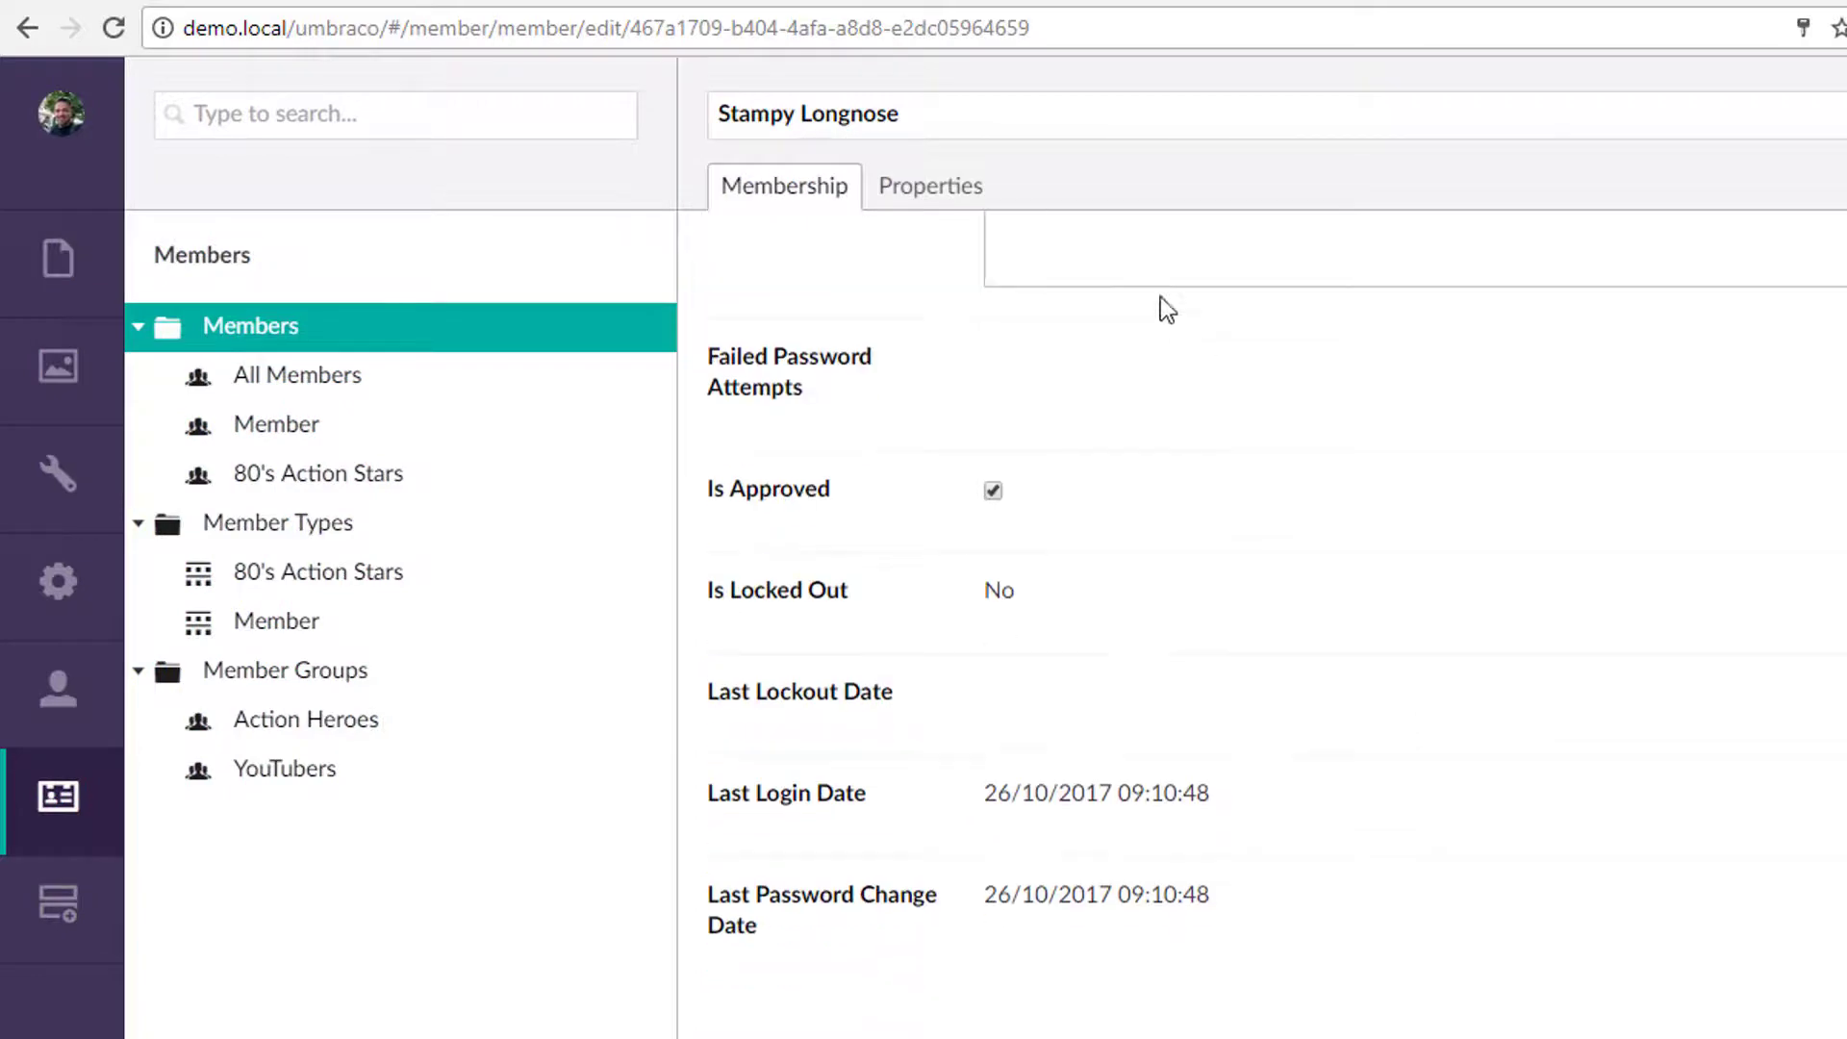
pyautogui.click(931, 186)
pyautogui.scroll(-1, 1294, 678)
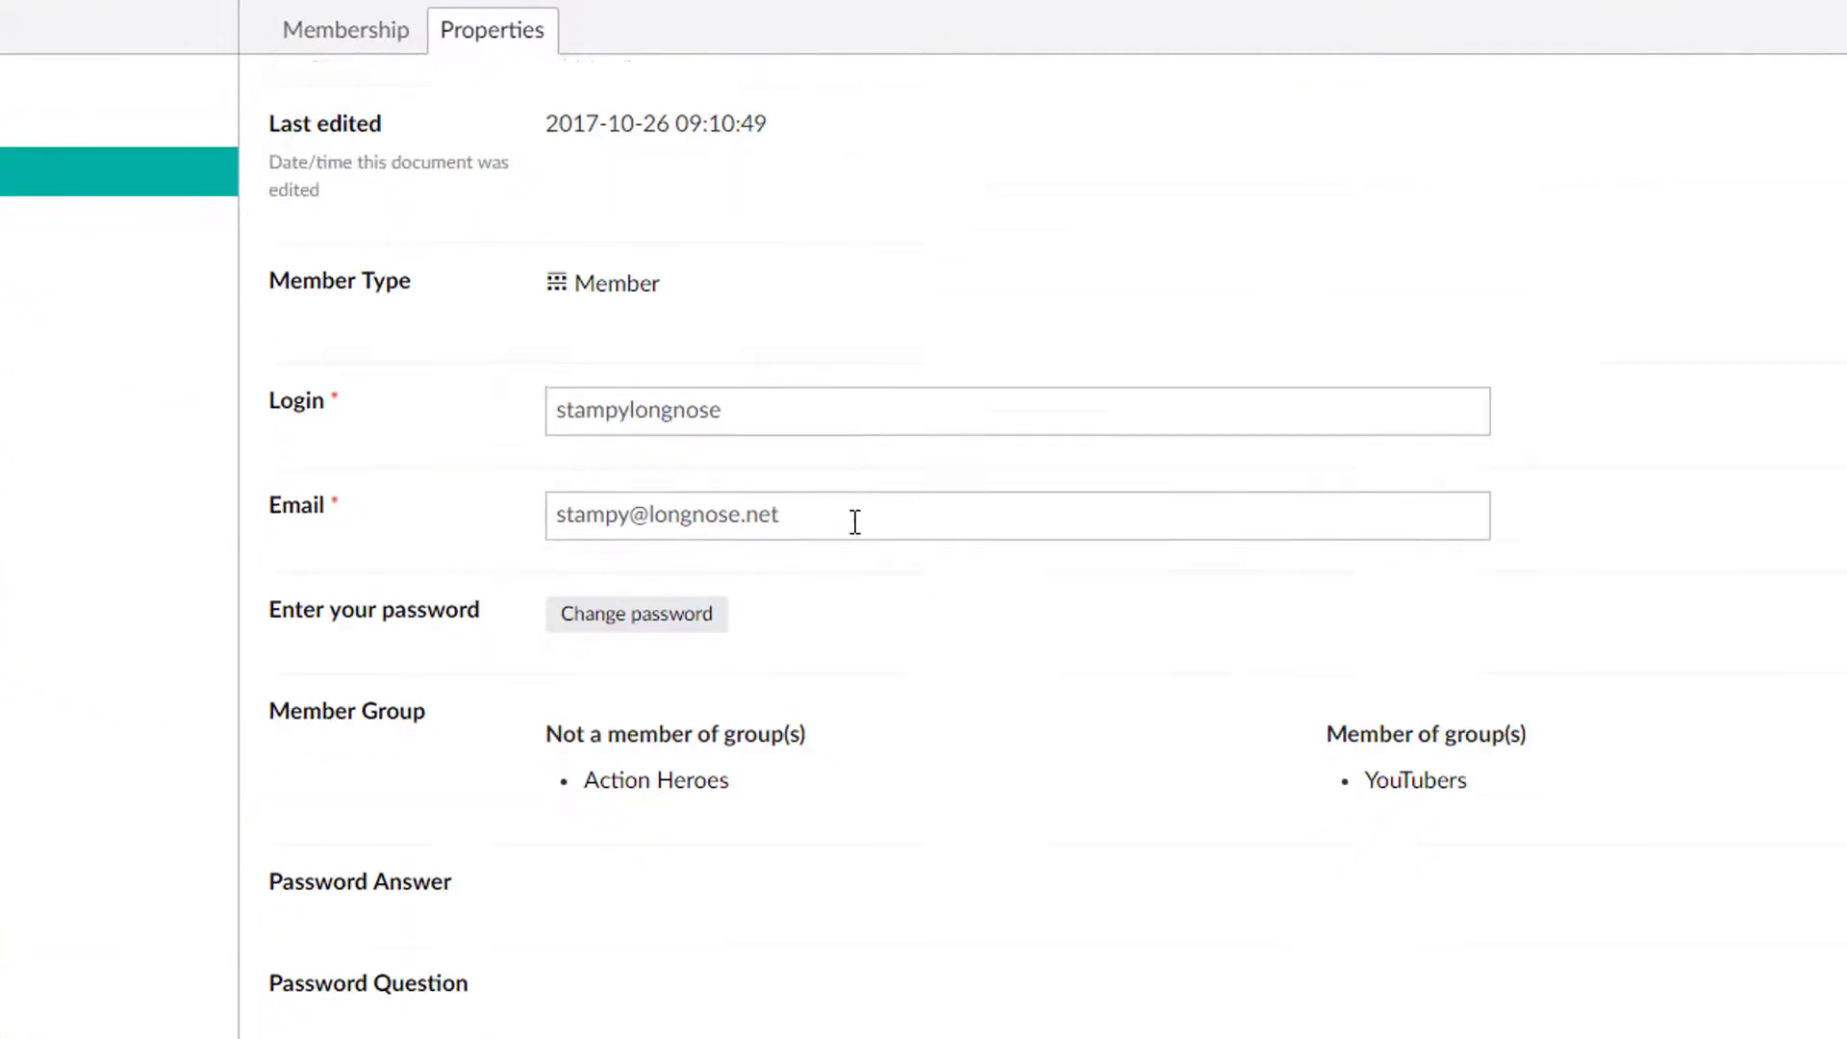
pyautogui.scroll(-2, 855, 521)
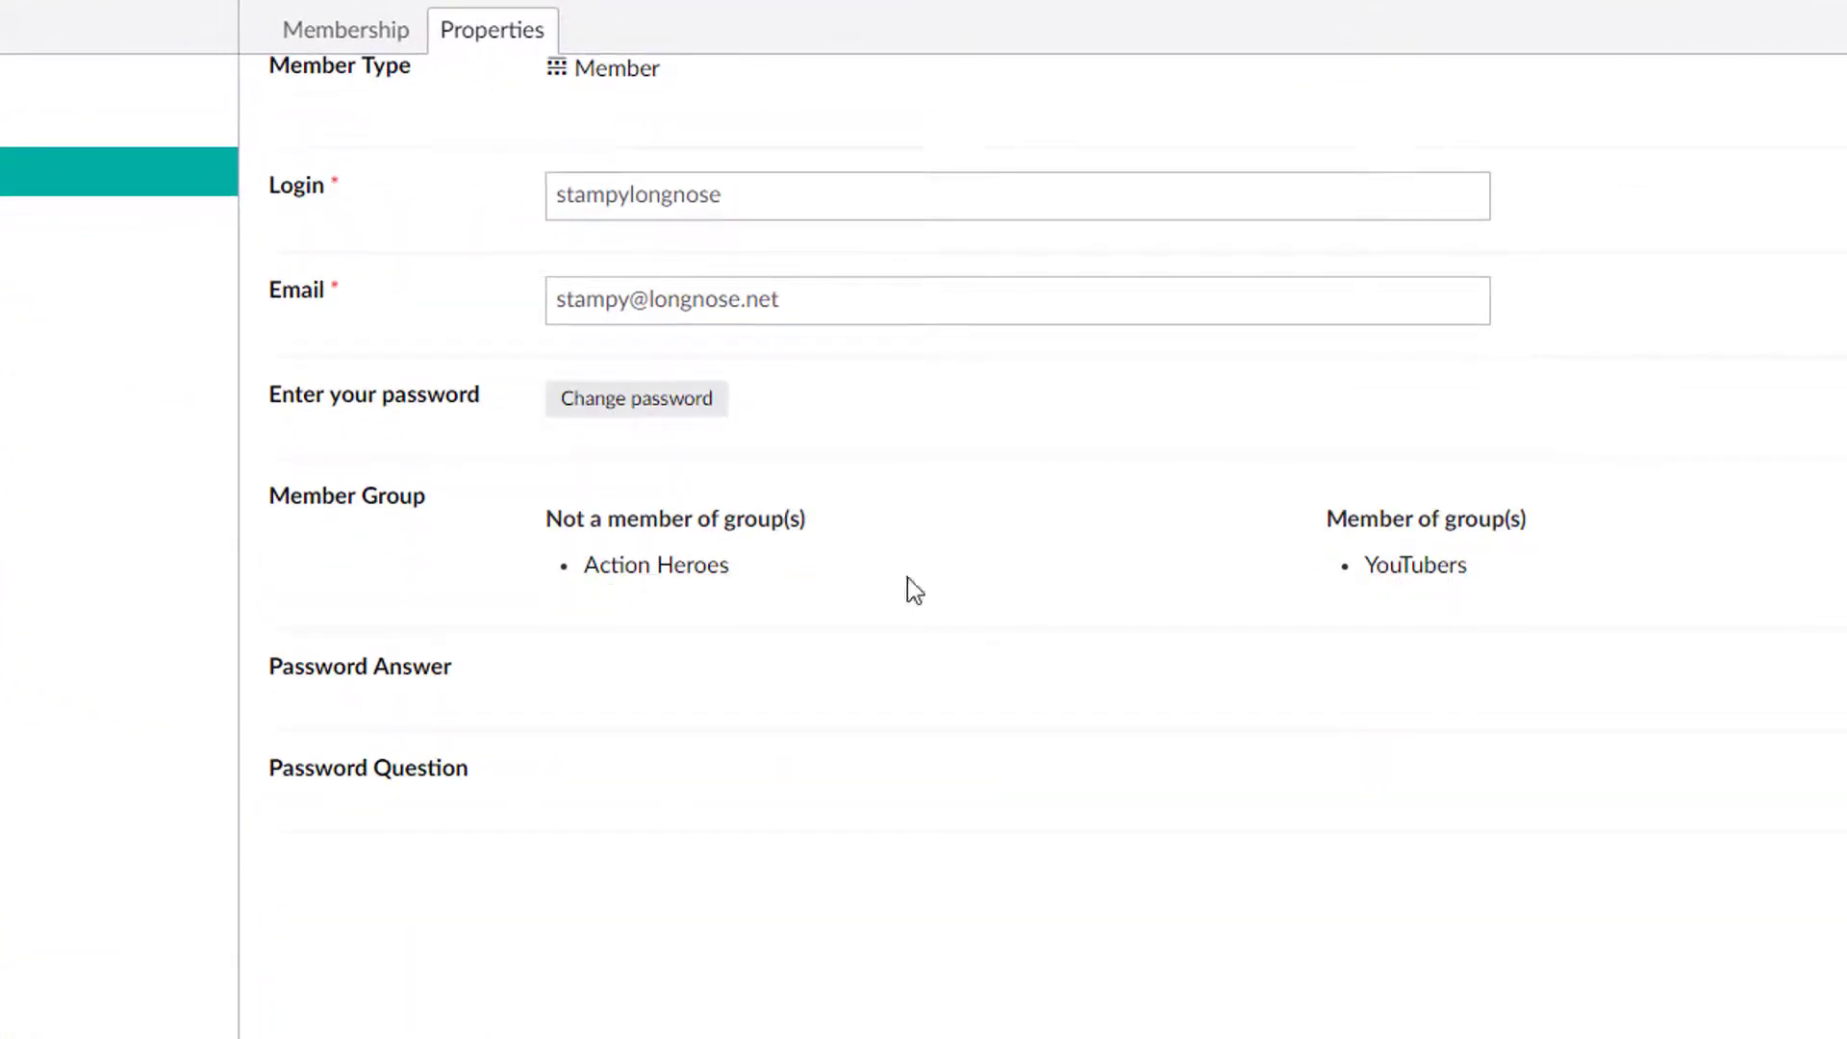
pyautogui.click(686, 568)
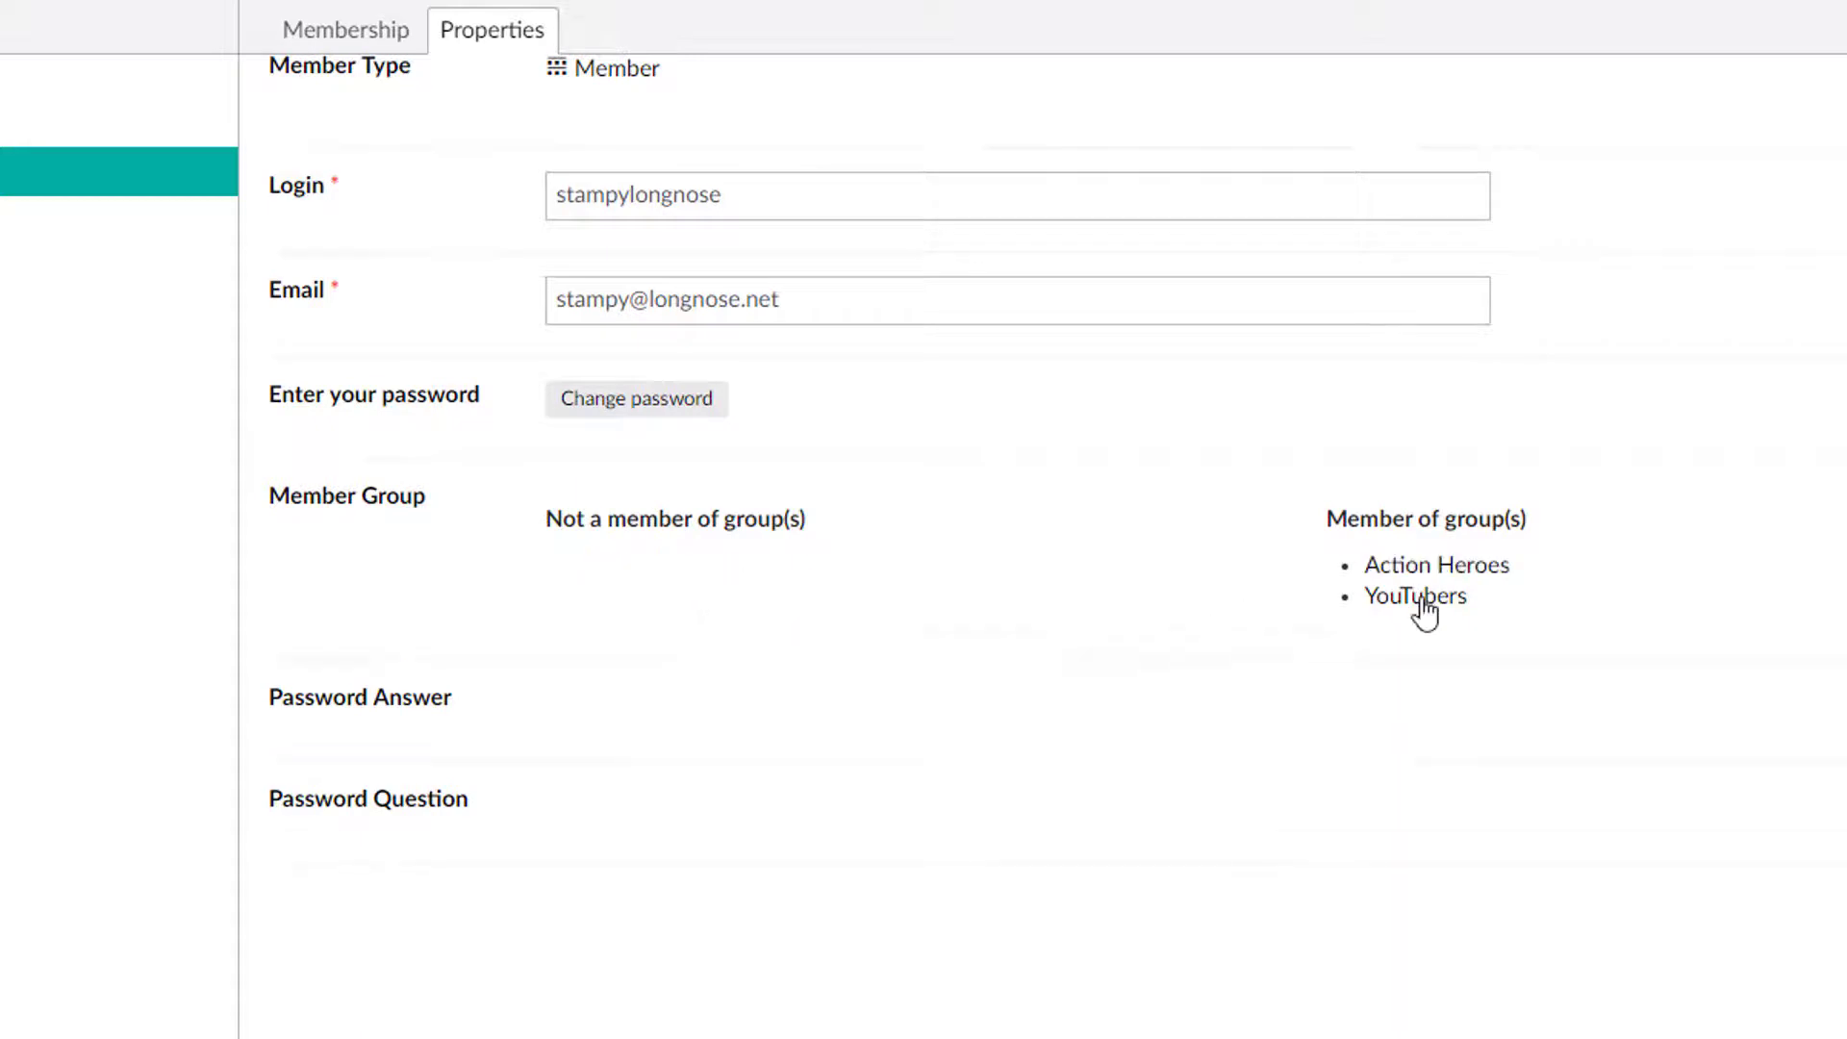
pyautogui.click(1469, 573)
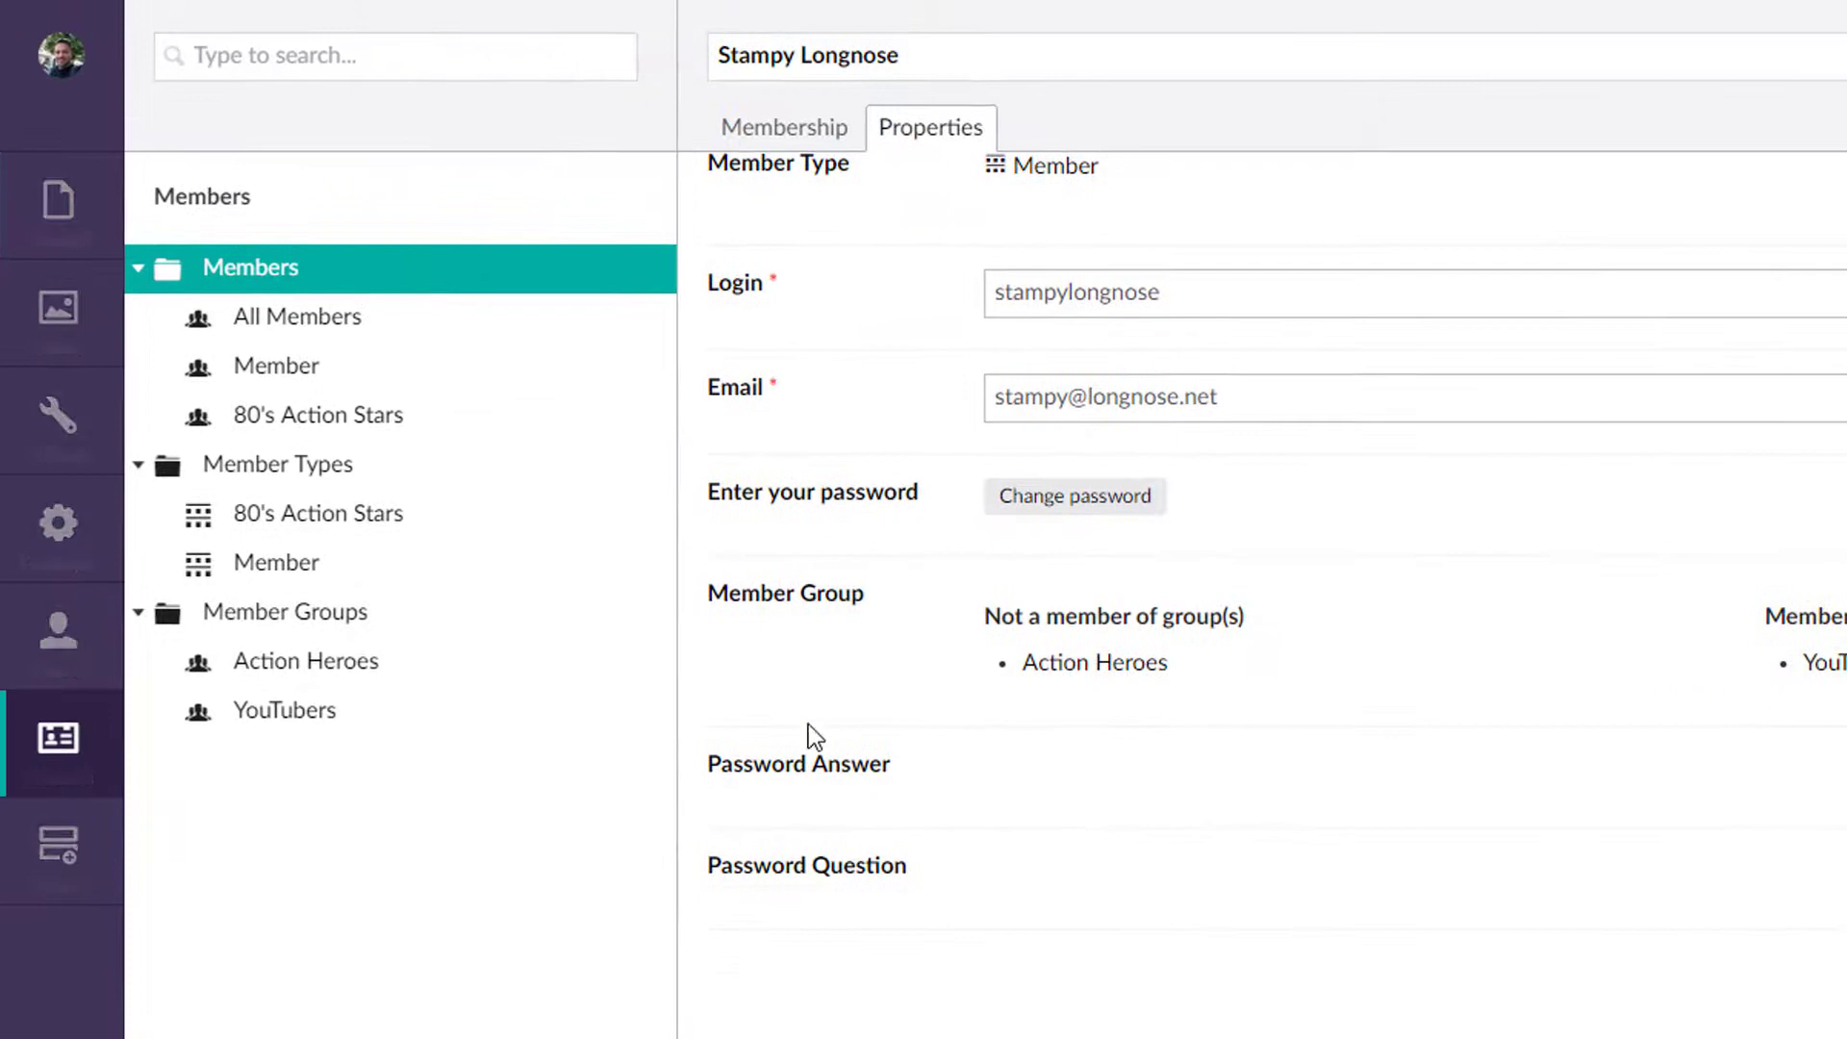
pyautogui.scroll(5, 1152, 661)
pyautogui.scroll(-4, 1170, 712)
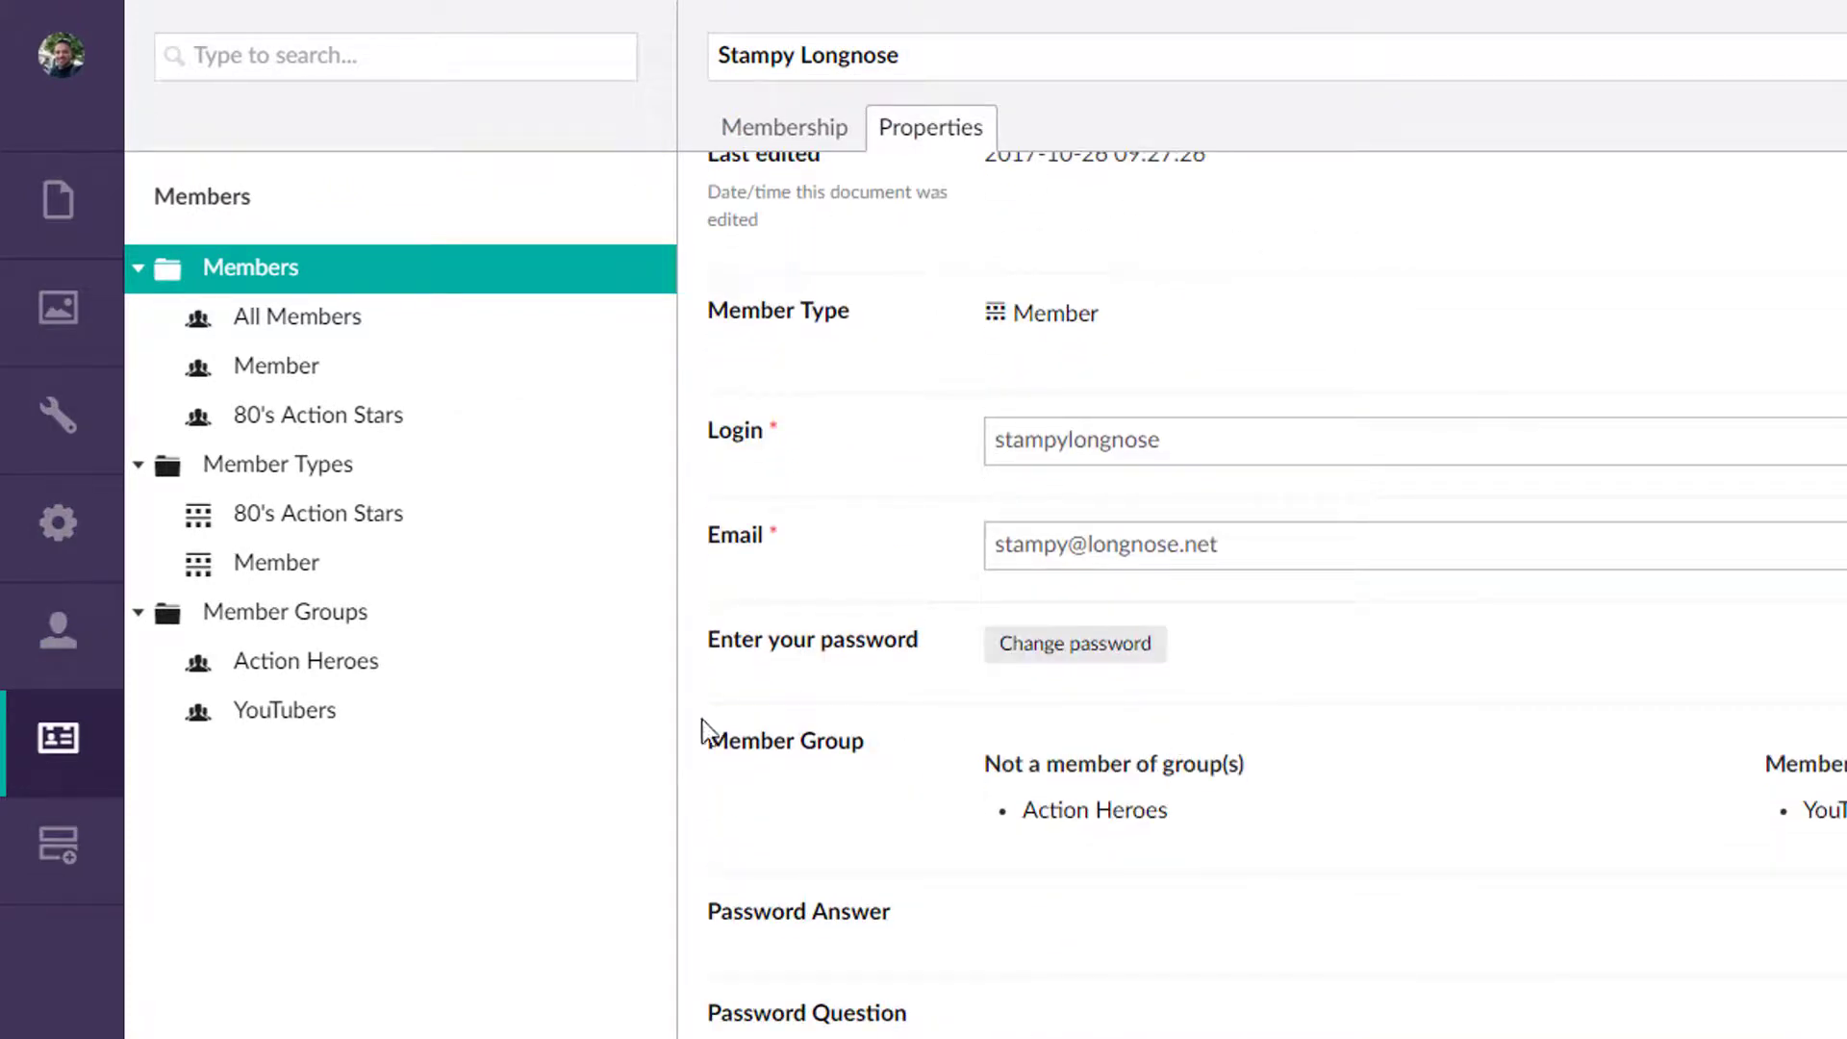
# Step: Create a blank Generic Page named Secret Meeting Page under Home and save it
pyautogui.click(56, 221)
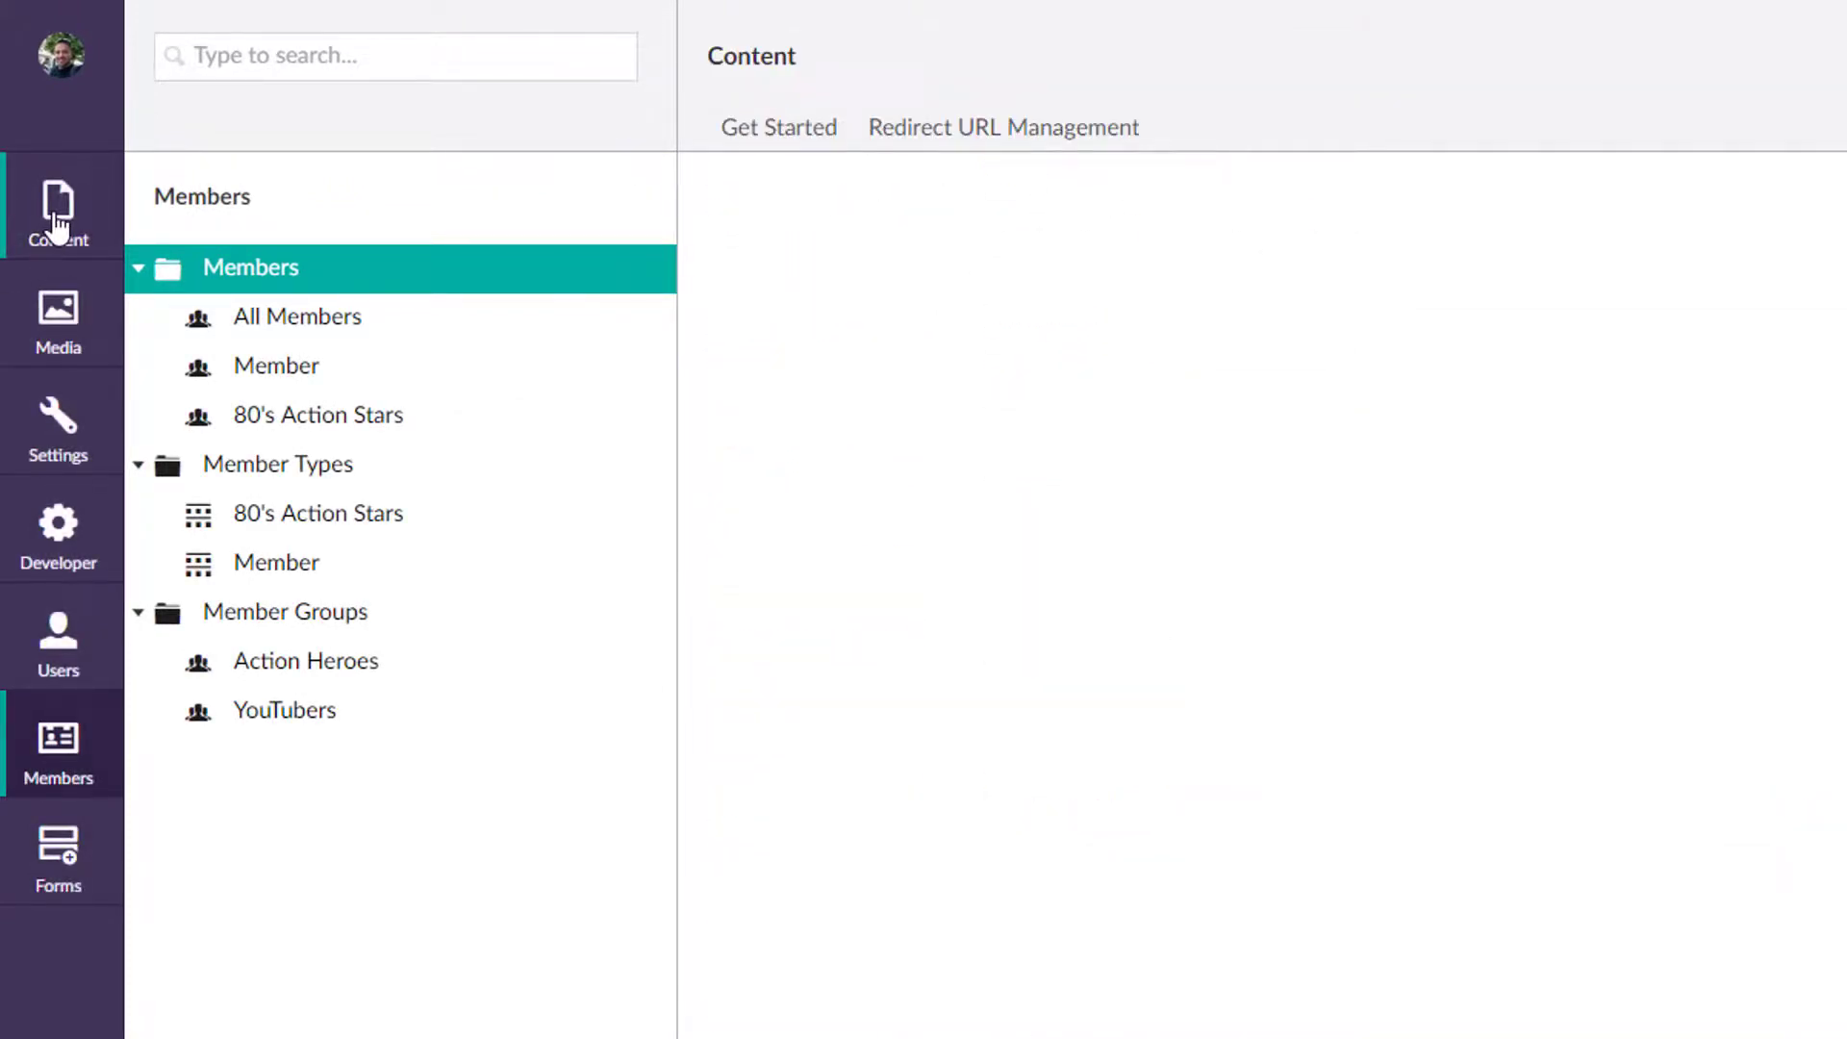
pyautogui.click(139, 270)
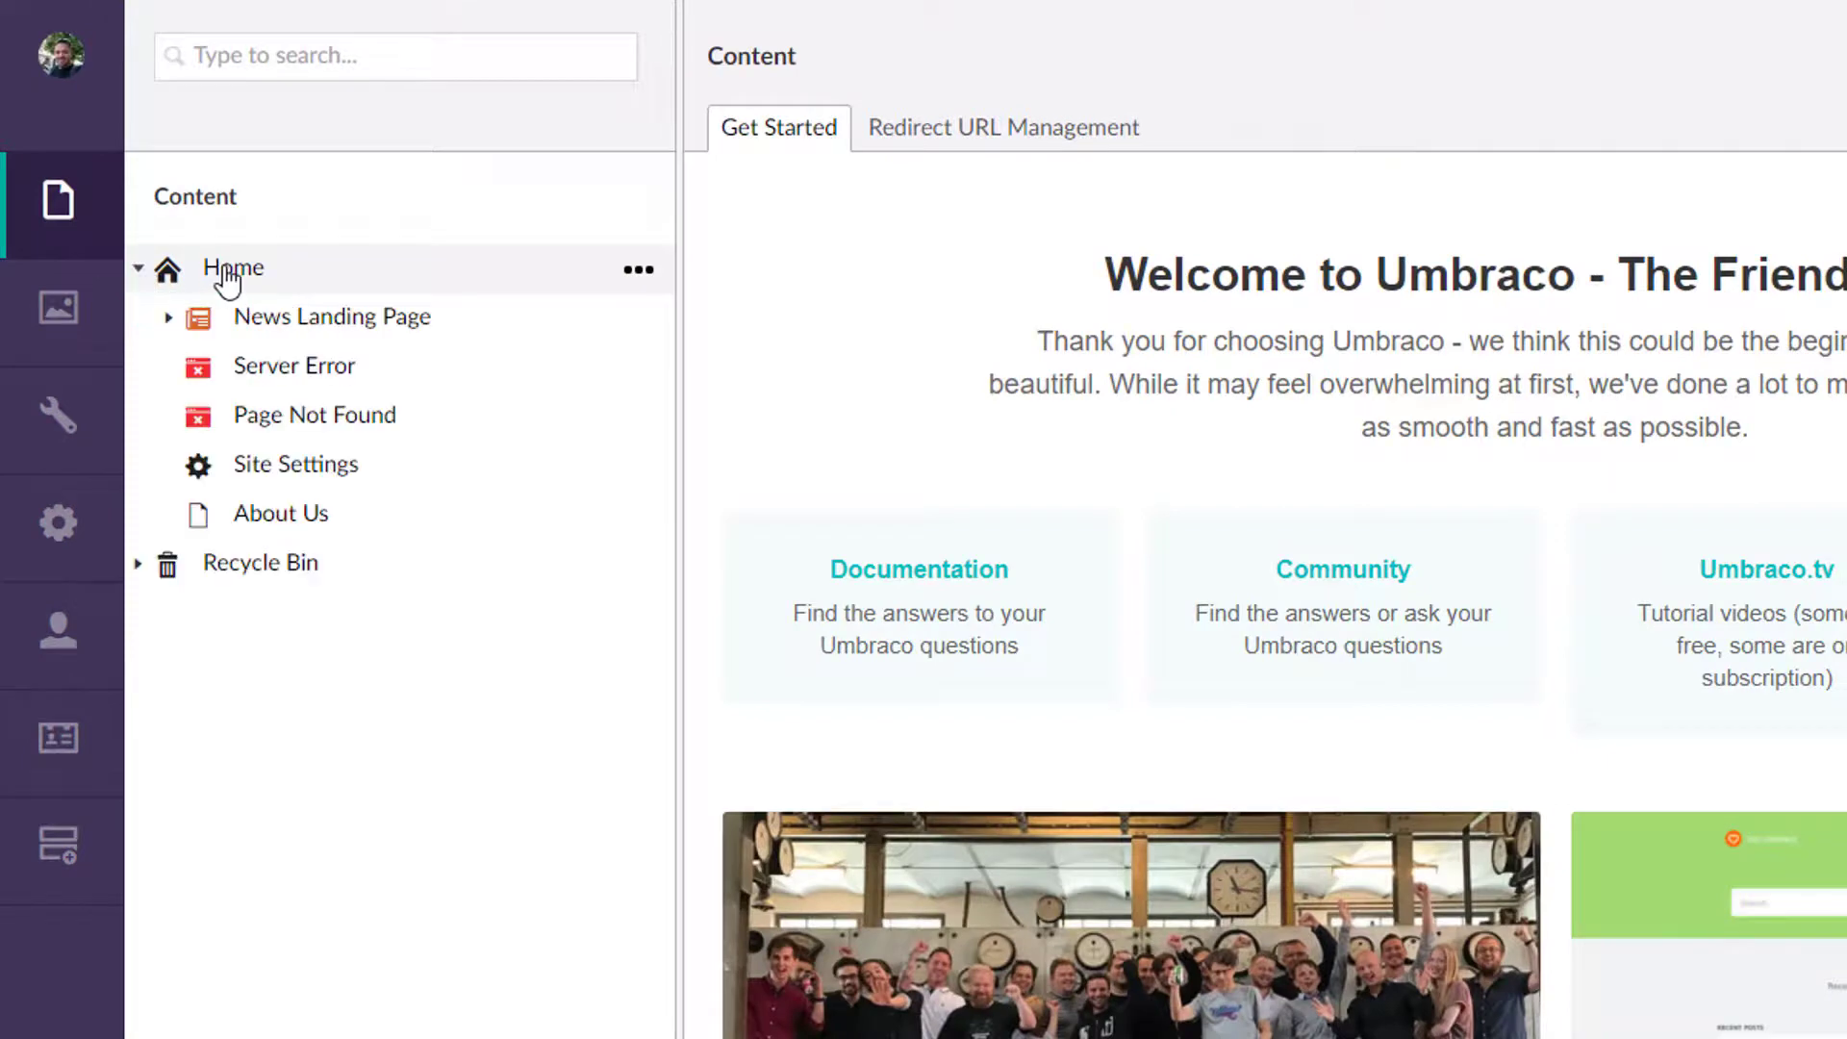
pyautogui.rightClick(228, 281)
pyautogui.click(854, 200)
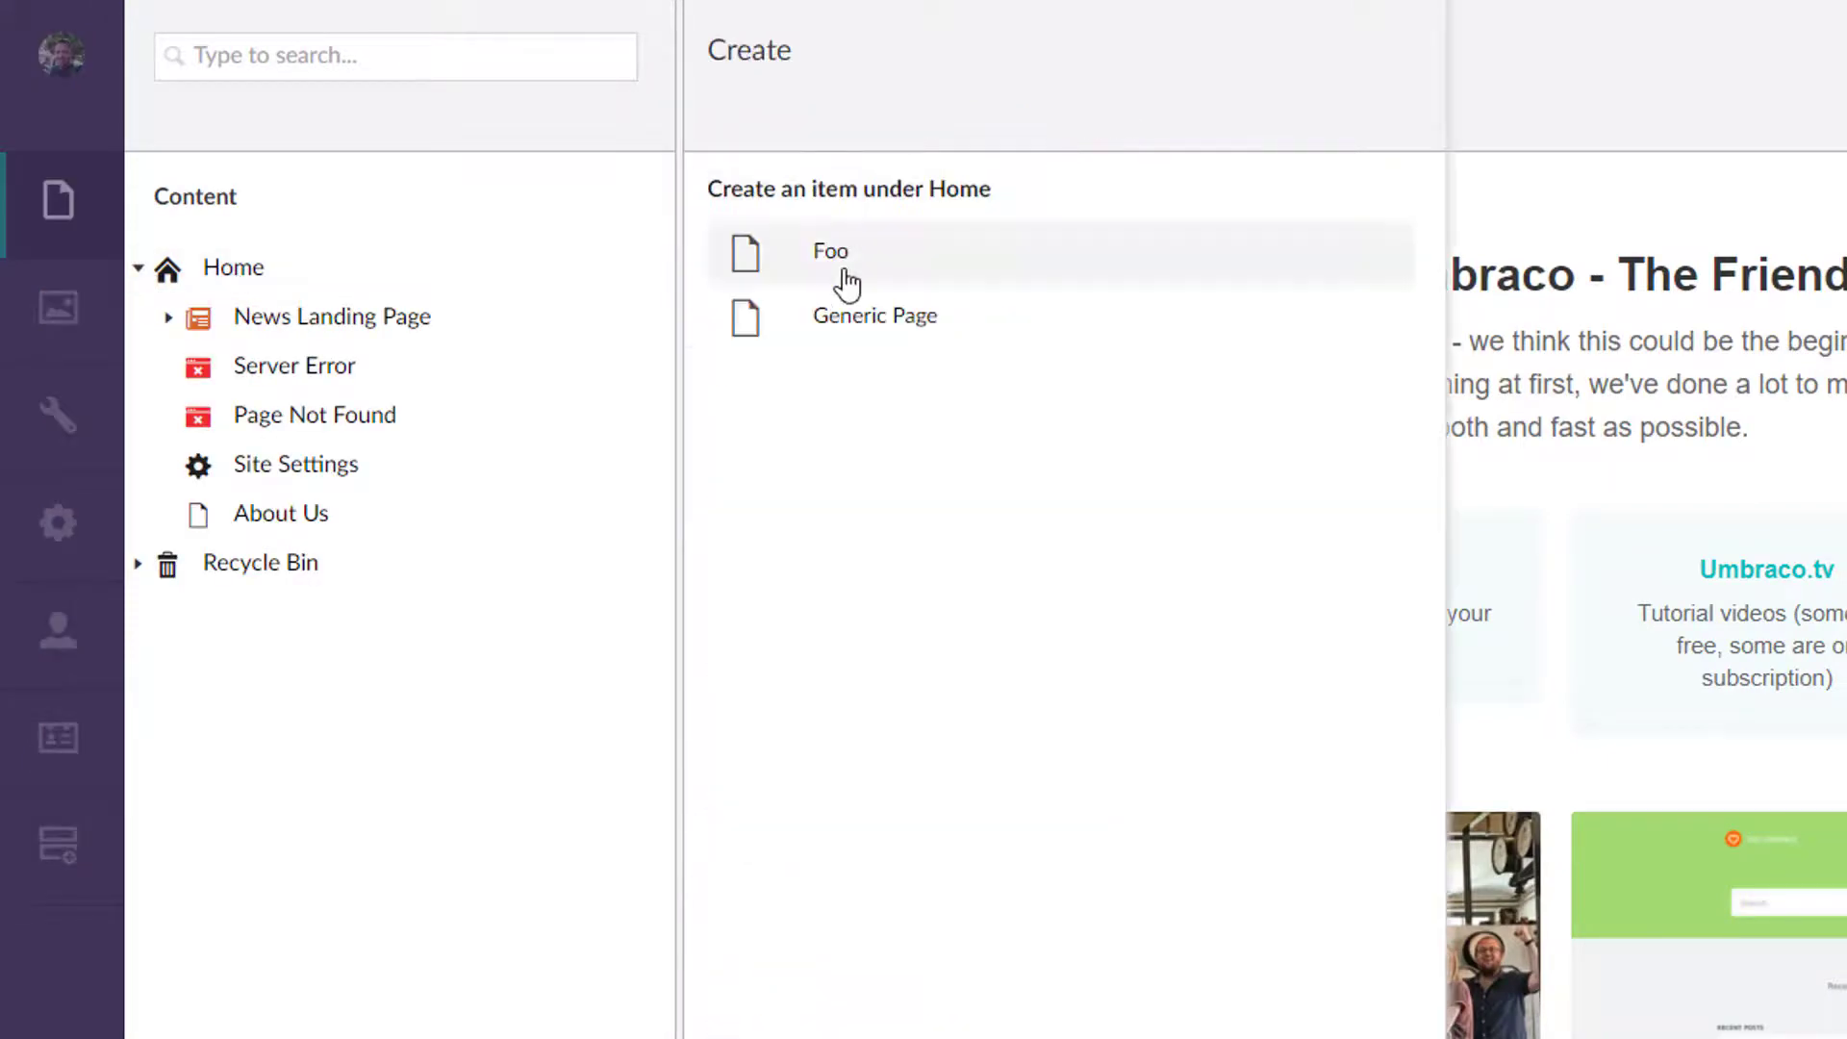
pyautogui.click(904, 344)
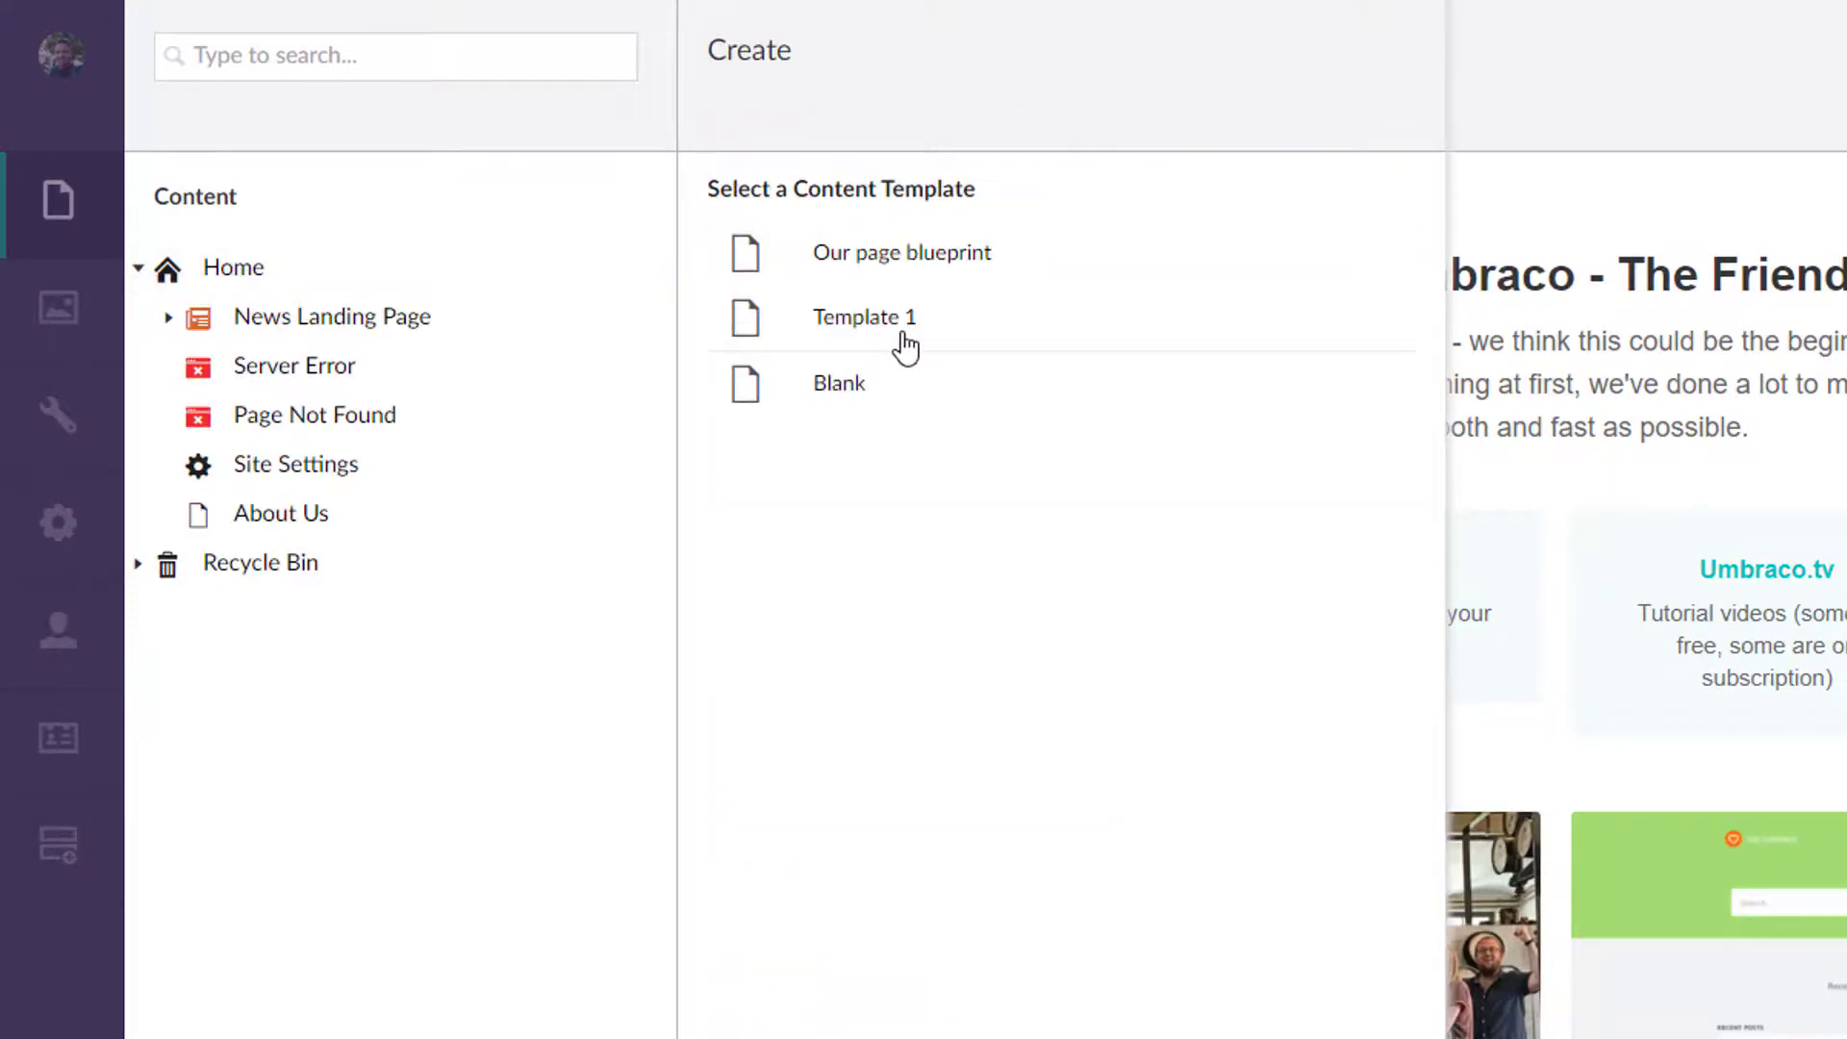
pyautogui.click(863, 416)
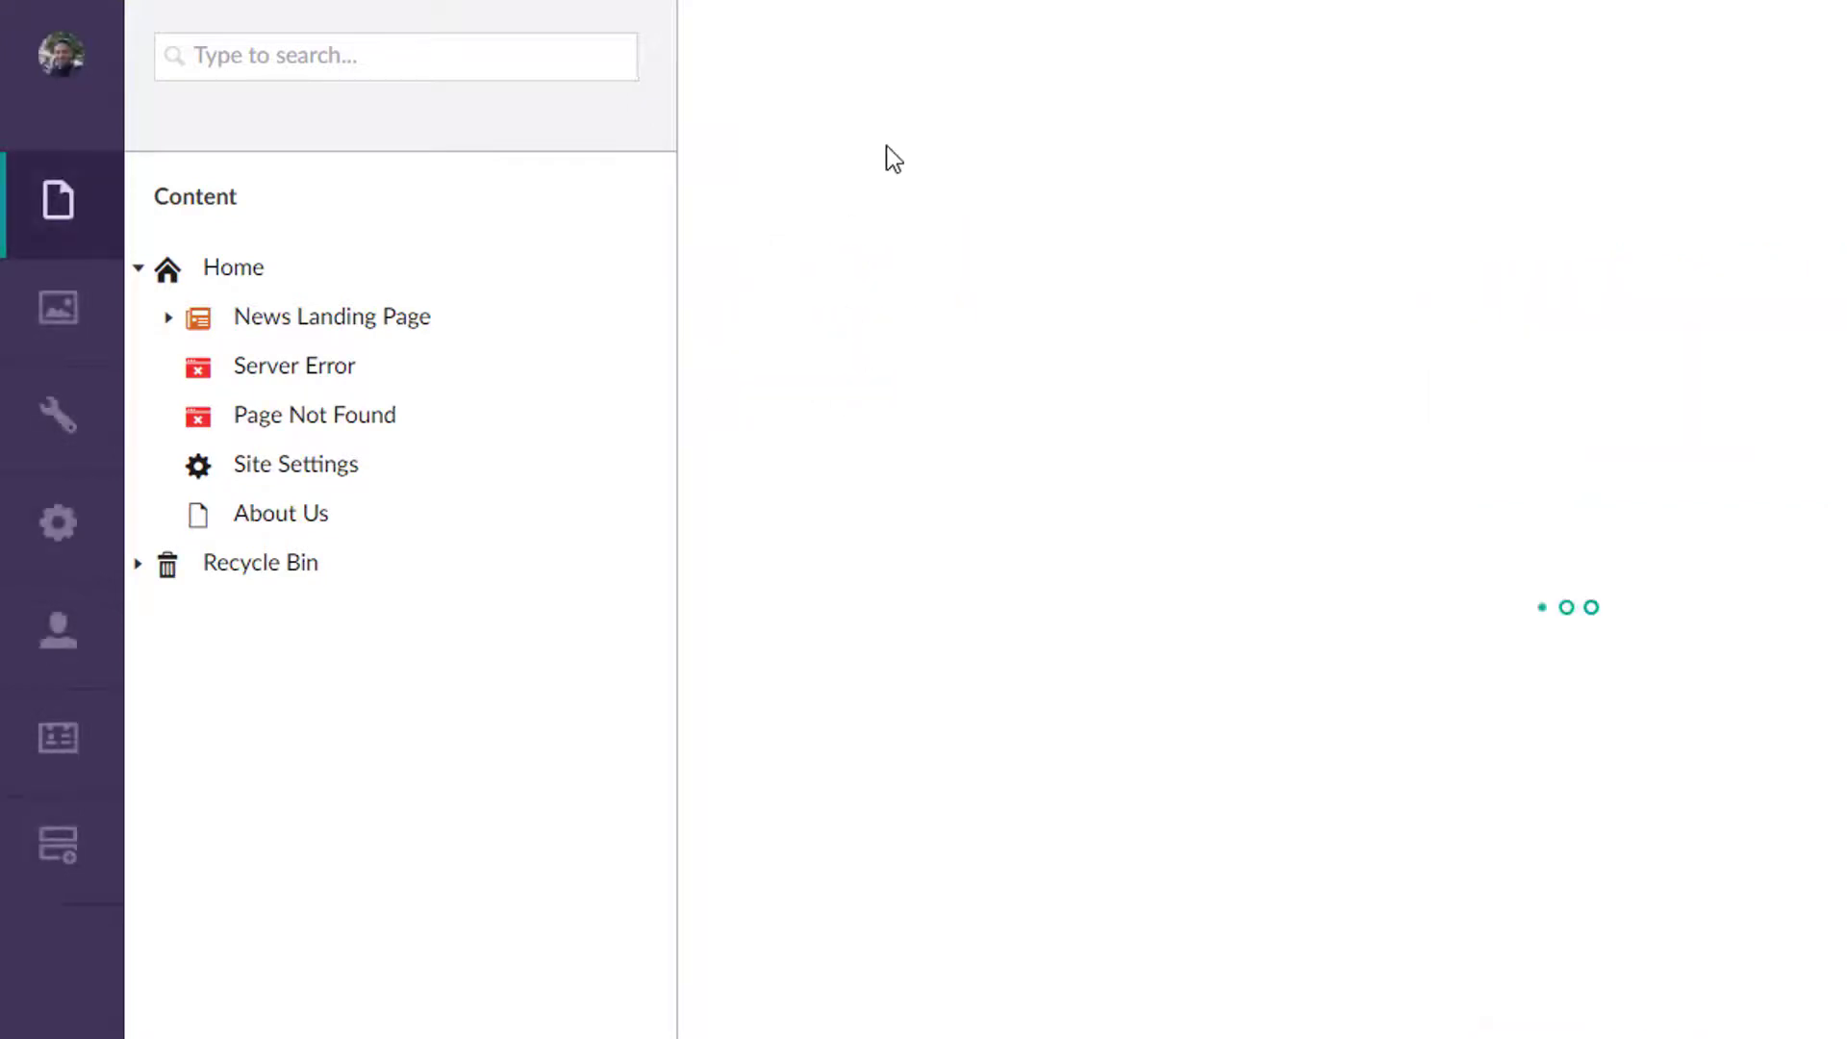
pyautogui.click(879, 54)
pyautogui.write('Se')
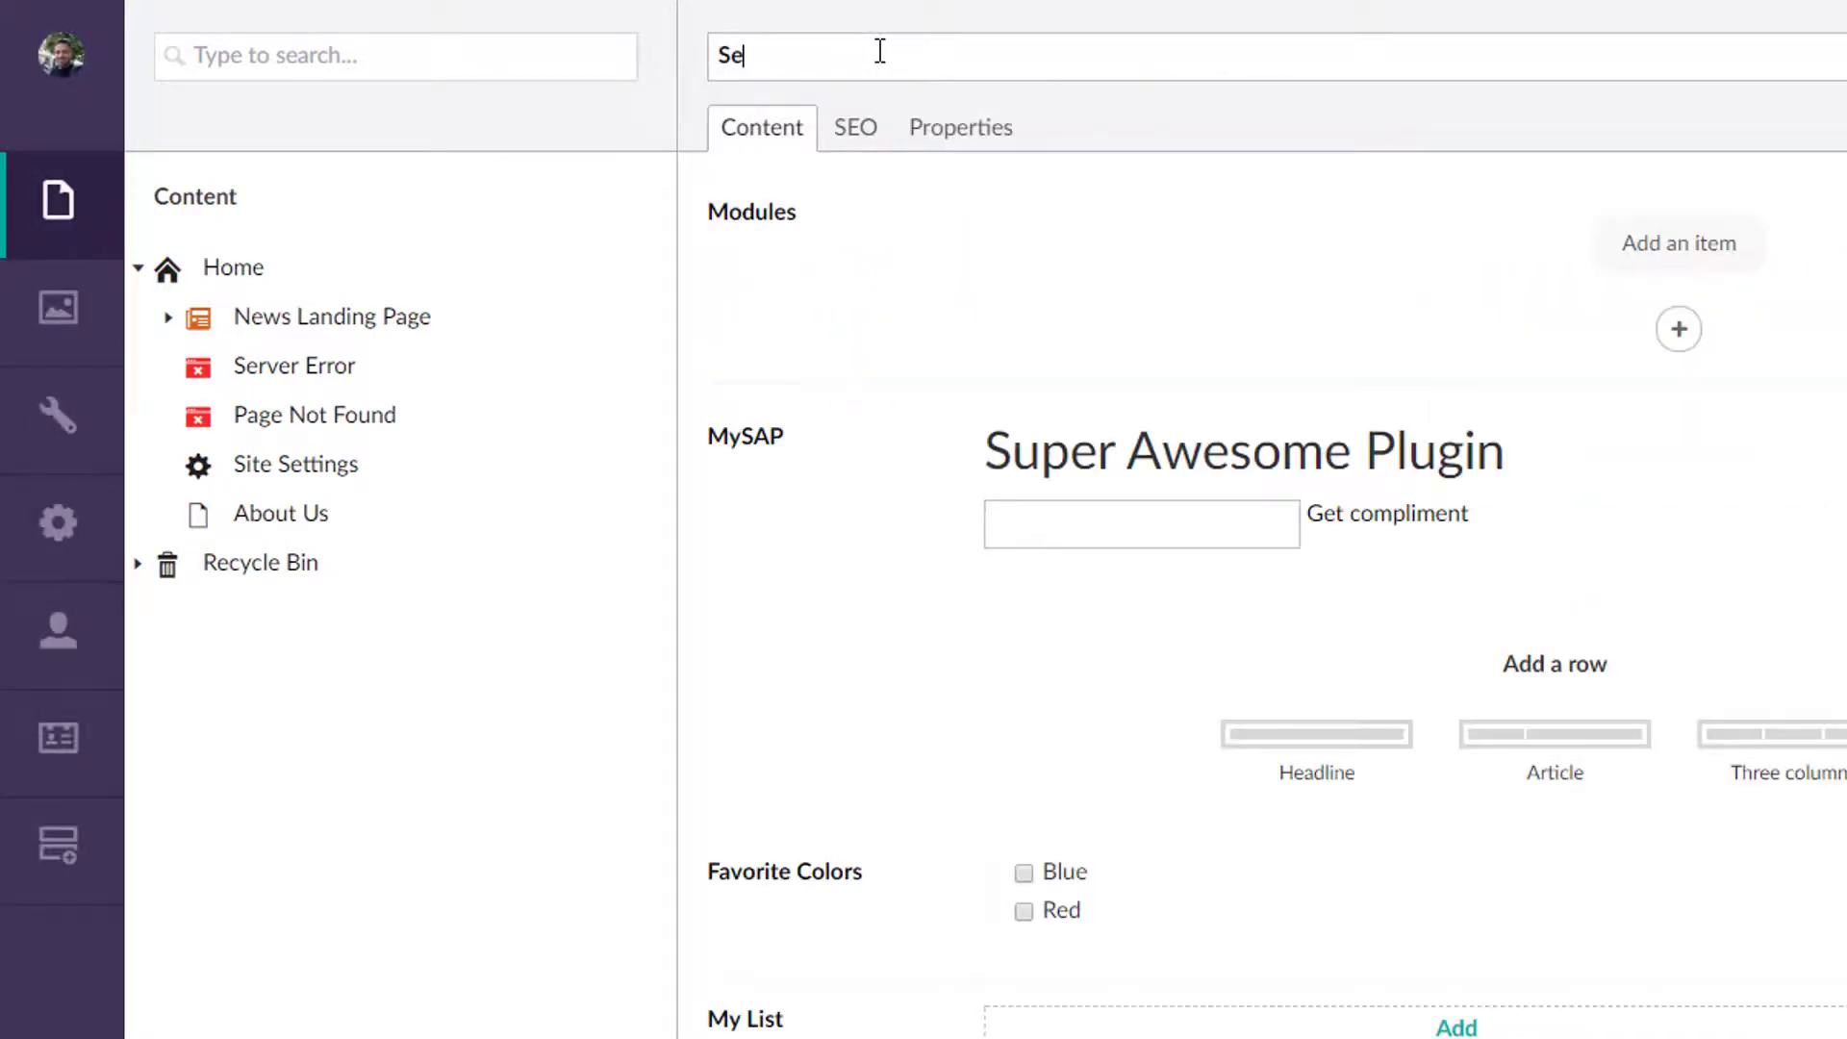
pyautogui.write('cret Metting Page')
pyautogui.press('Tab')
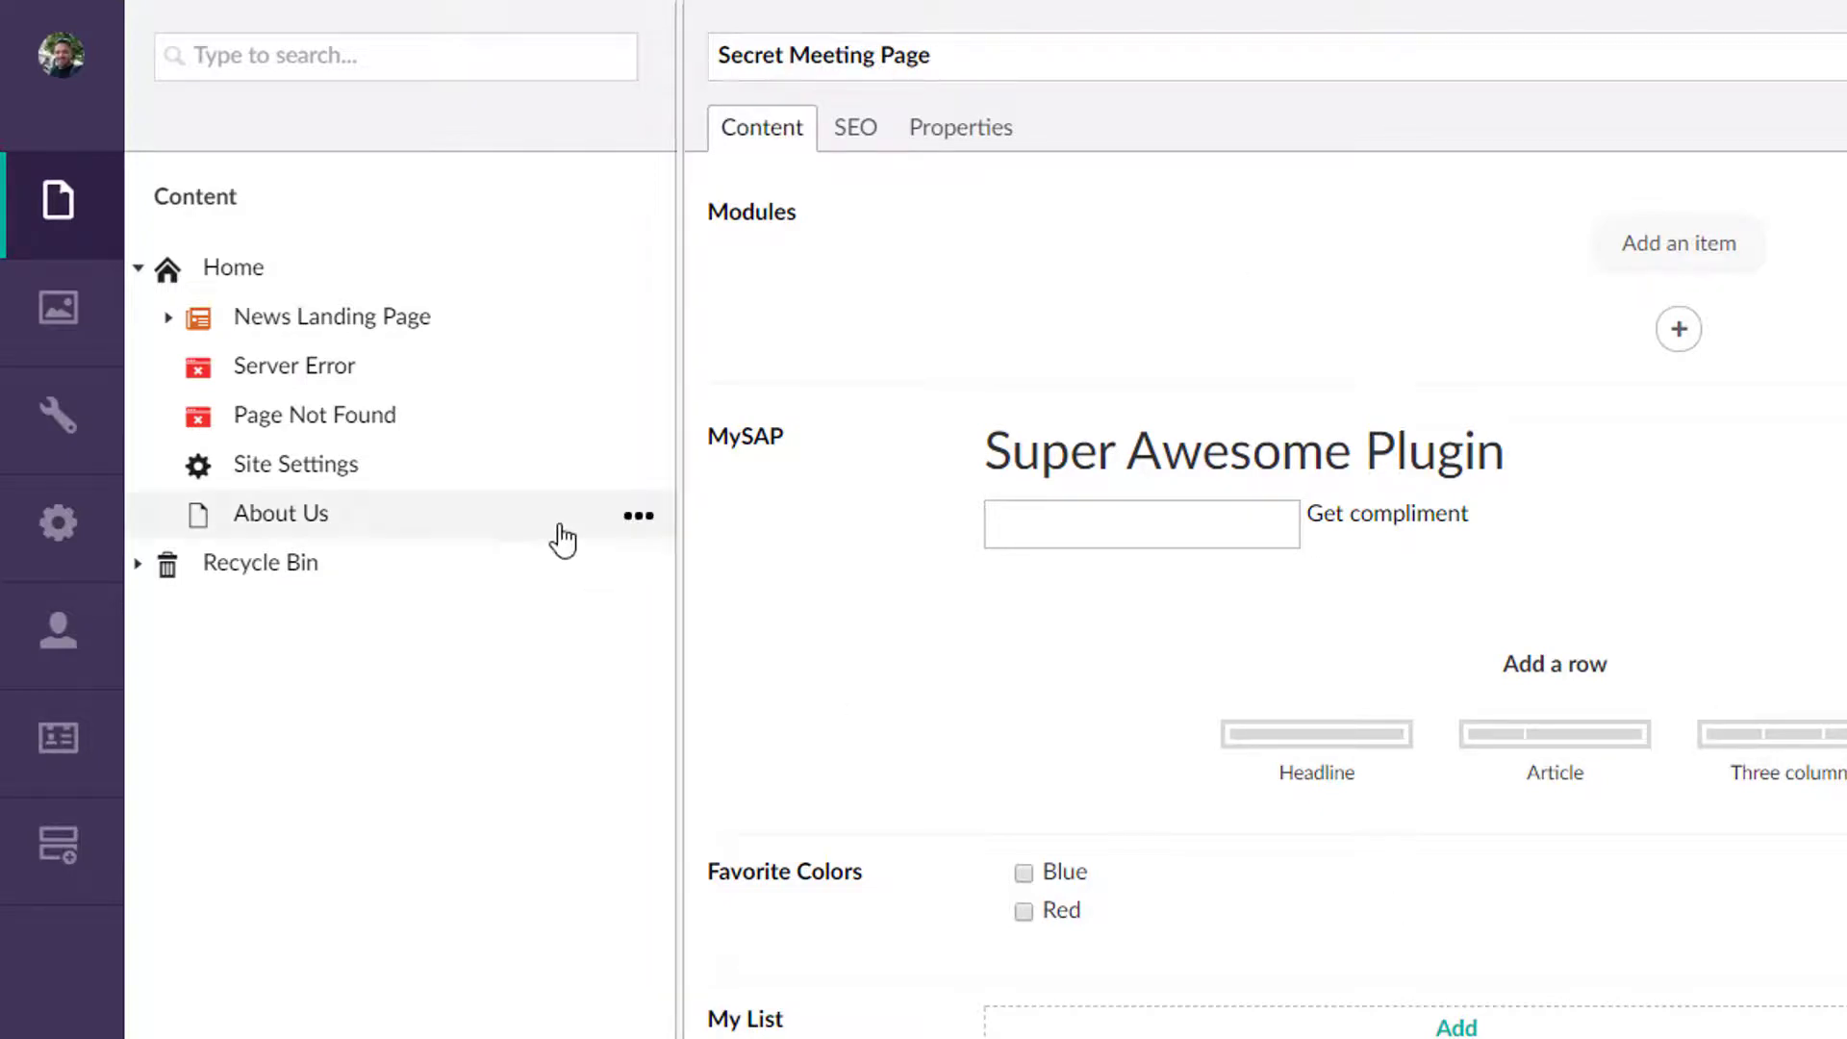
pyautogui.hotkey('ctrl', 's')
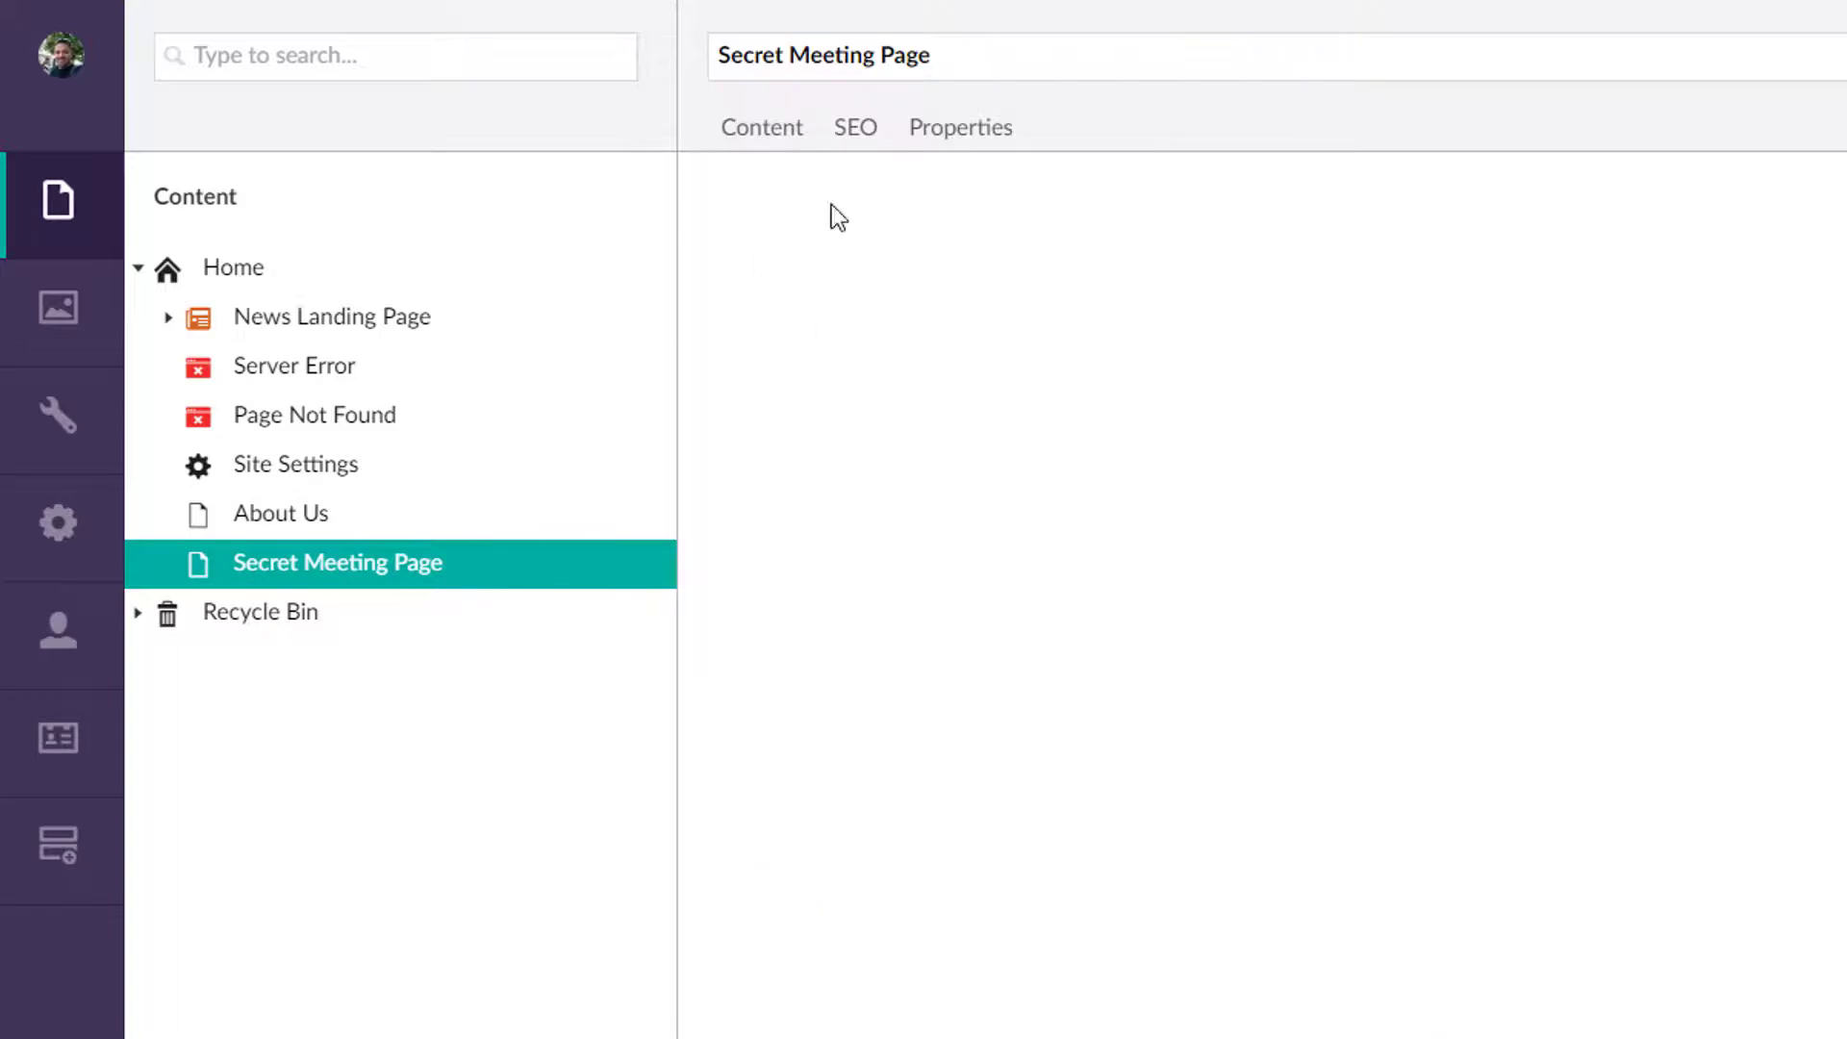
pyautogui.click(996, 126)
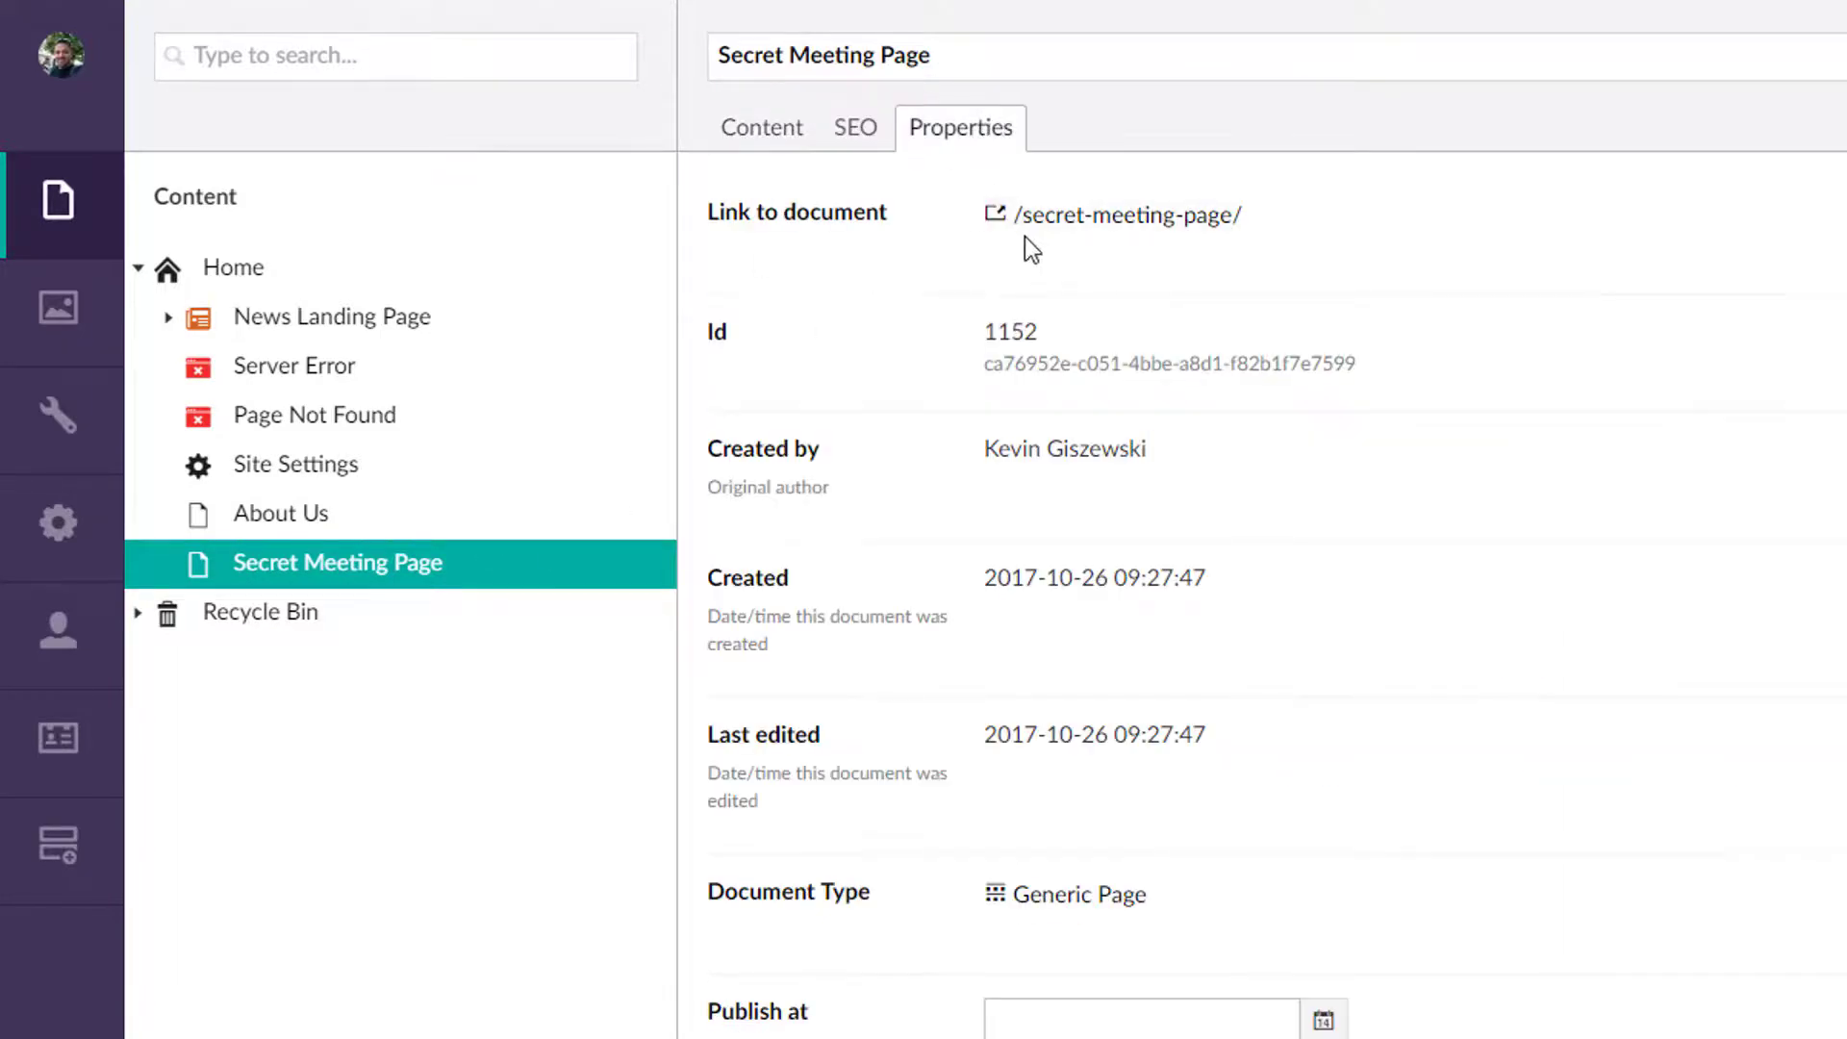
# Step: Give Secret Meeting Page role-based public access for the Action Heroes and YouTubers groups
pyautogui.rightClick(401, 573)
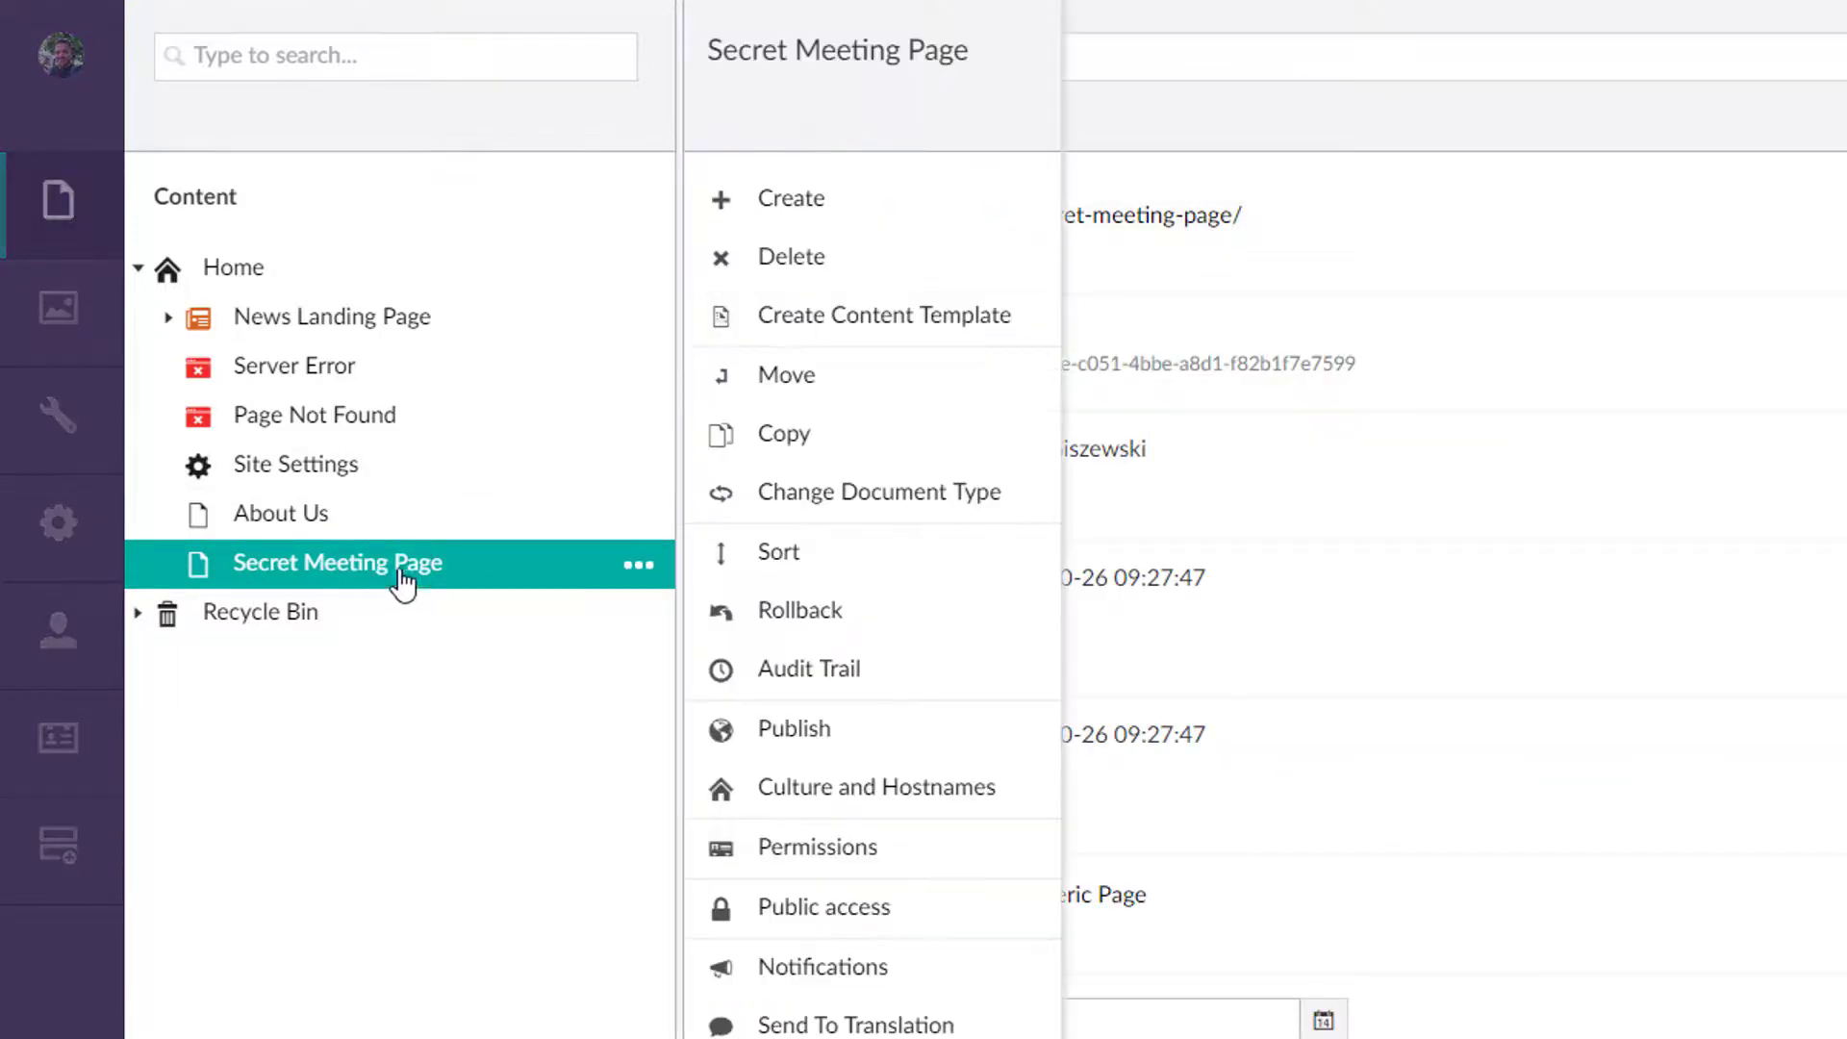
pyautogui.click(847, 912)
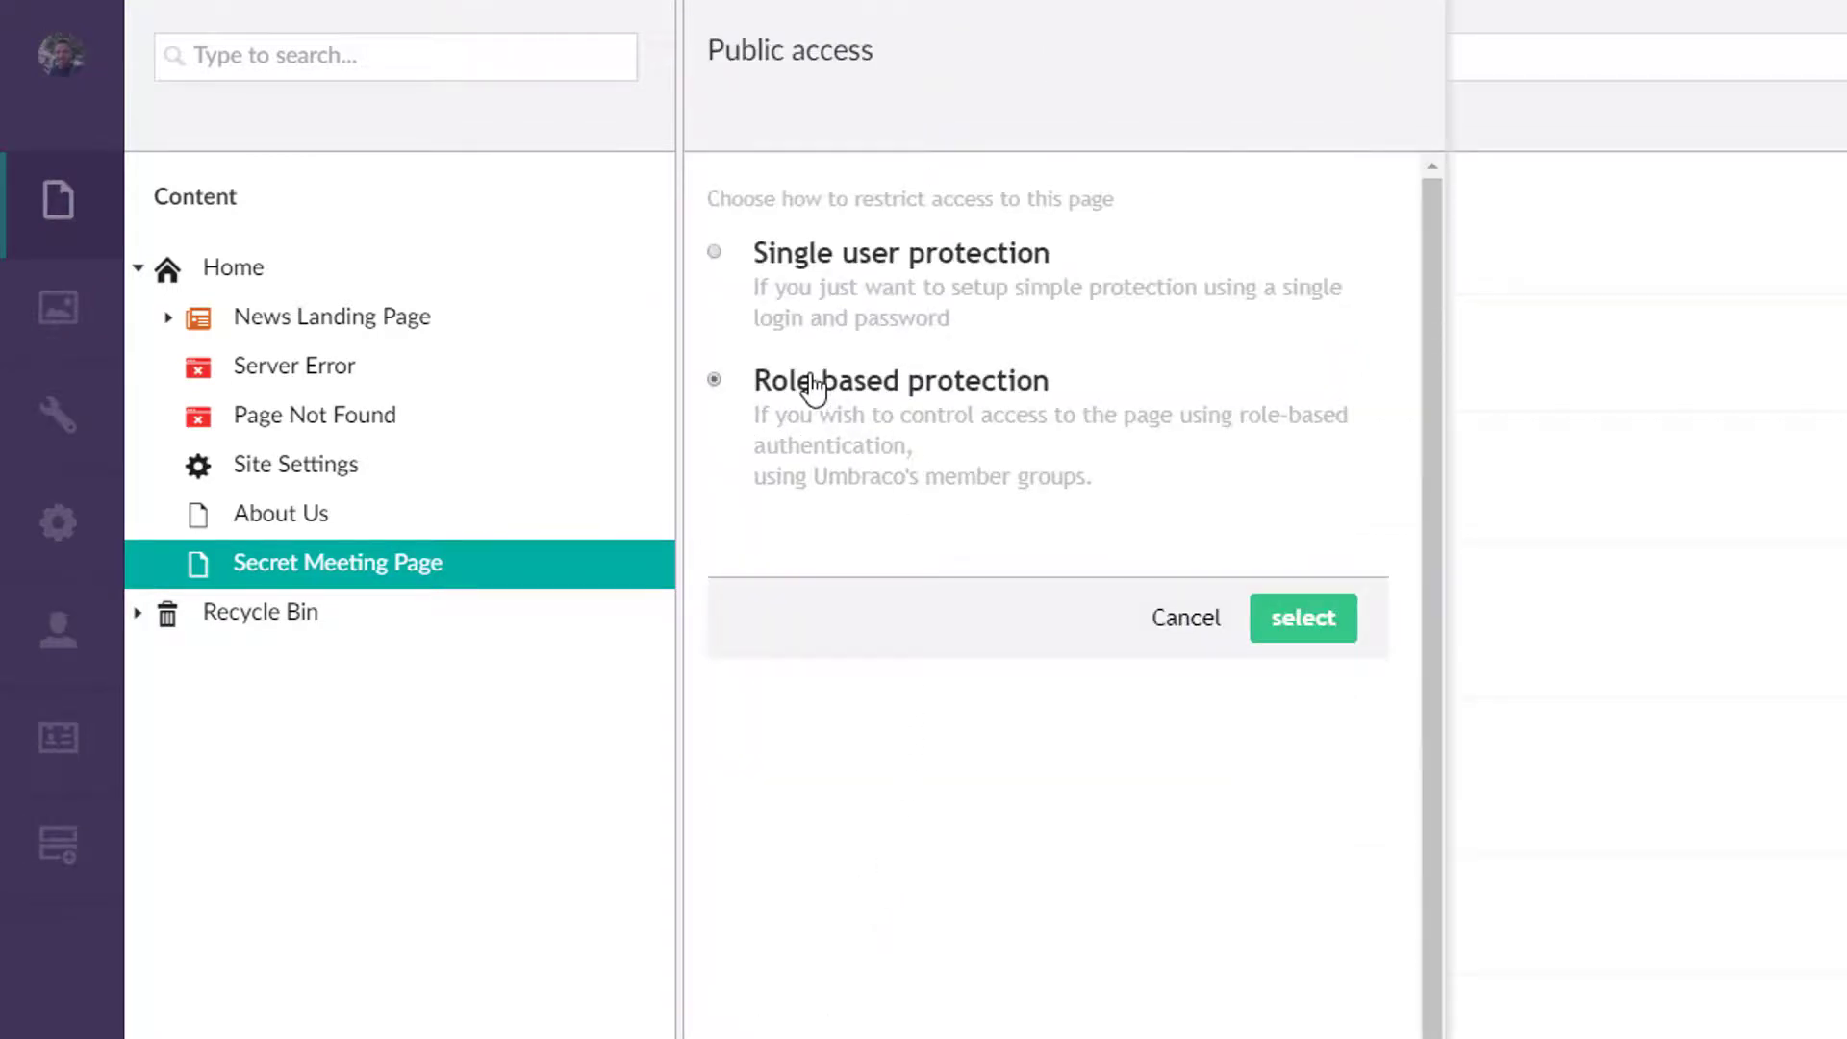
pyautogui.click(1307, 642)
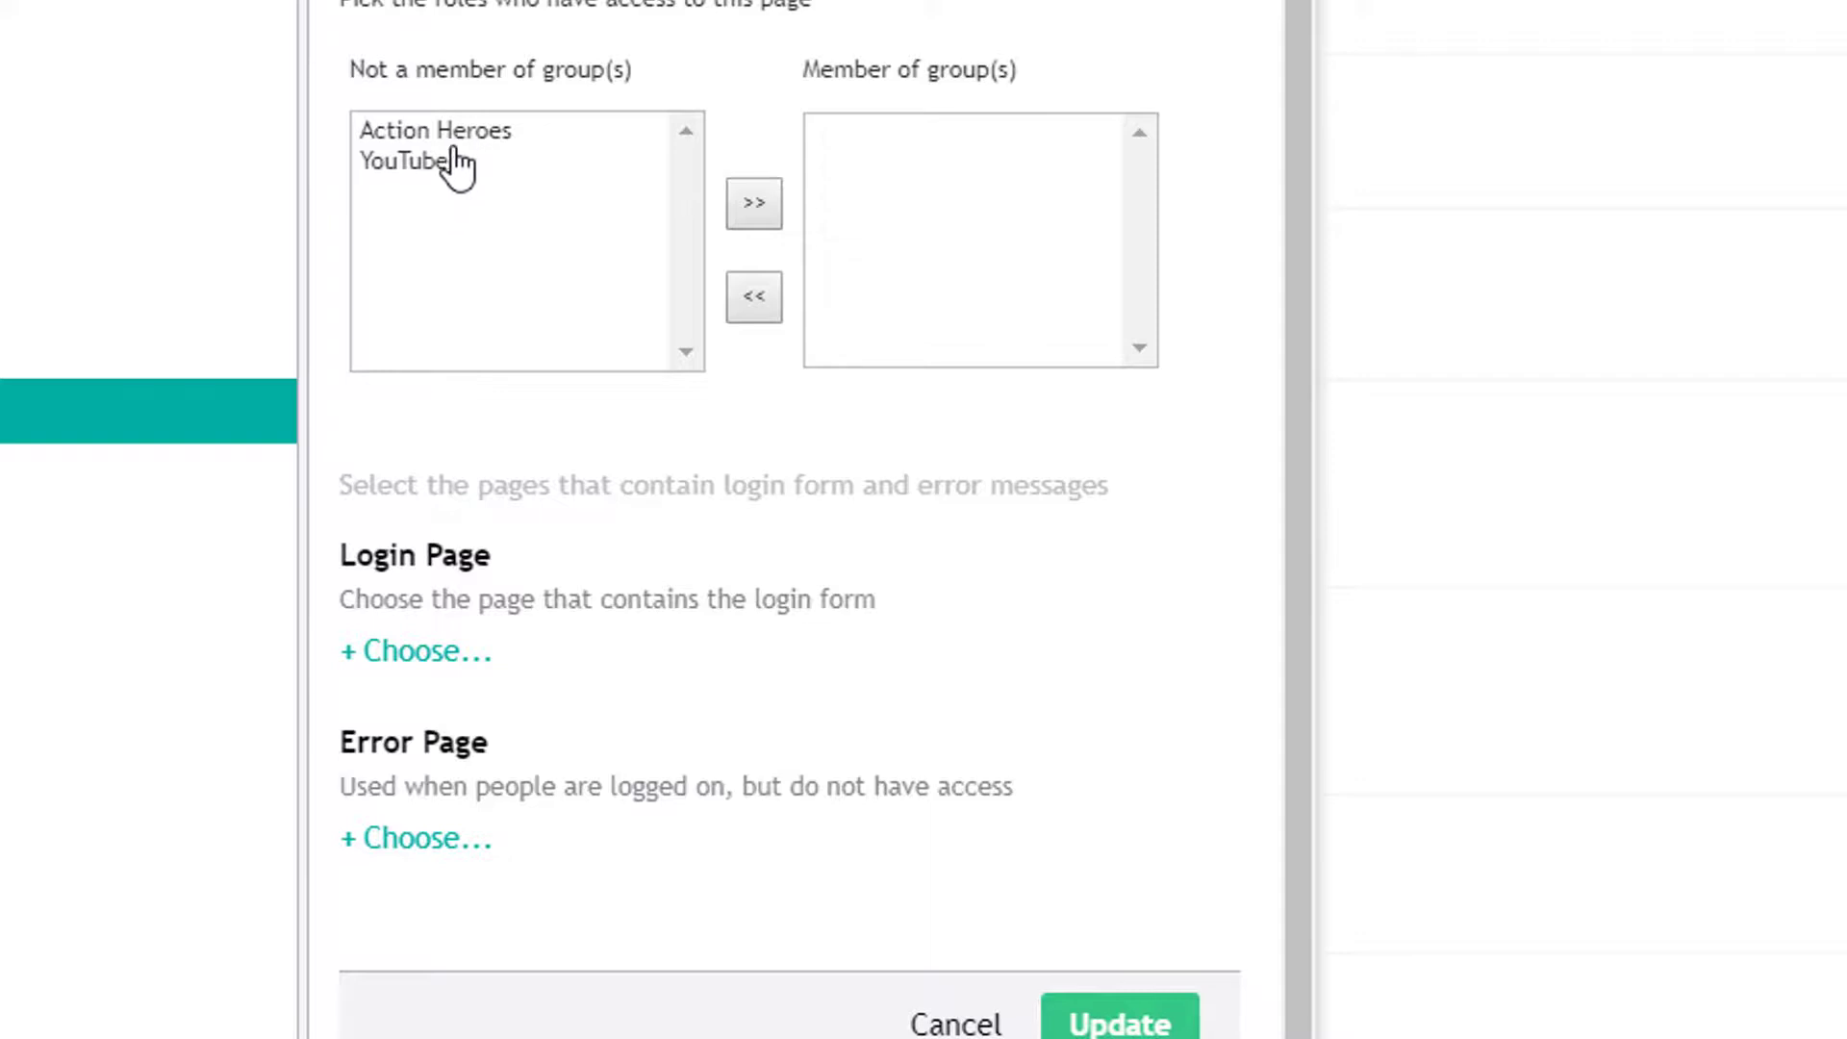
pyautogui.click(446, 133)
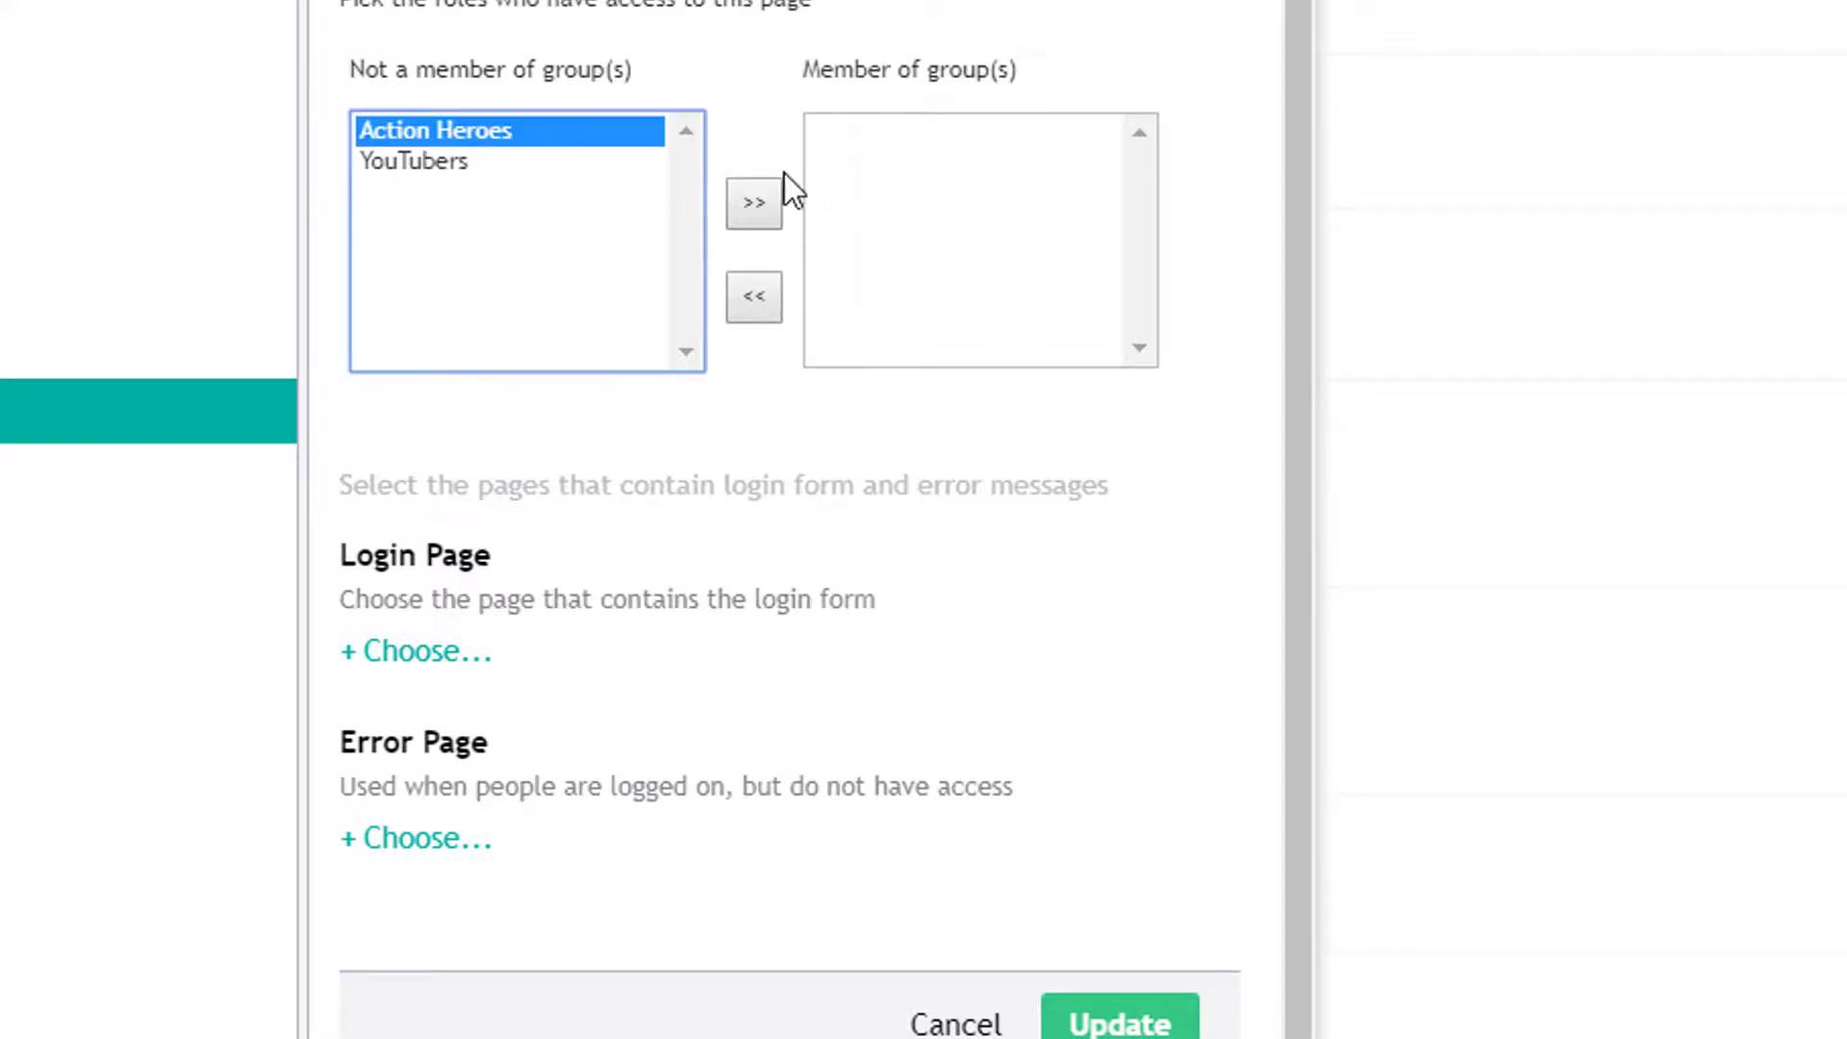
pyautogui.click(746, 206)
pyautogui.click(431, 157)
pyautogui.click(739, 210)
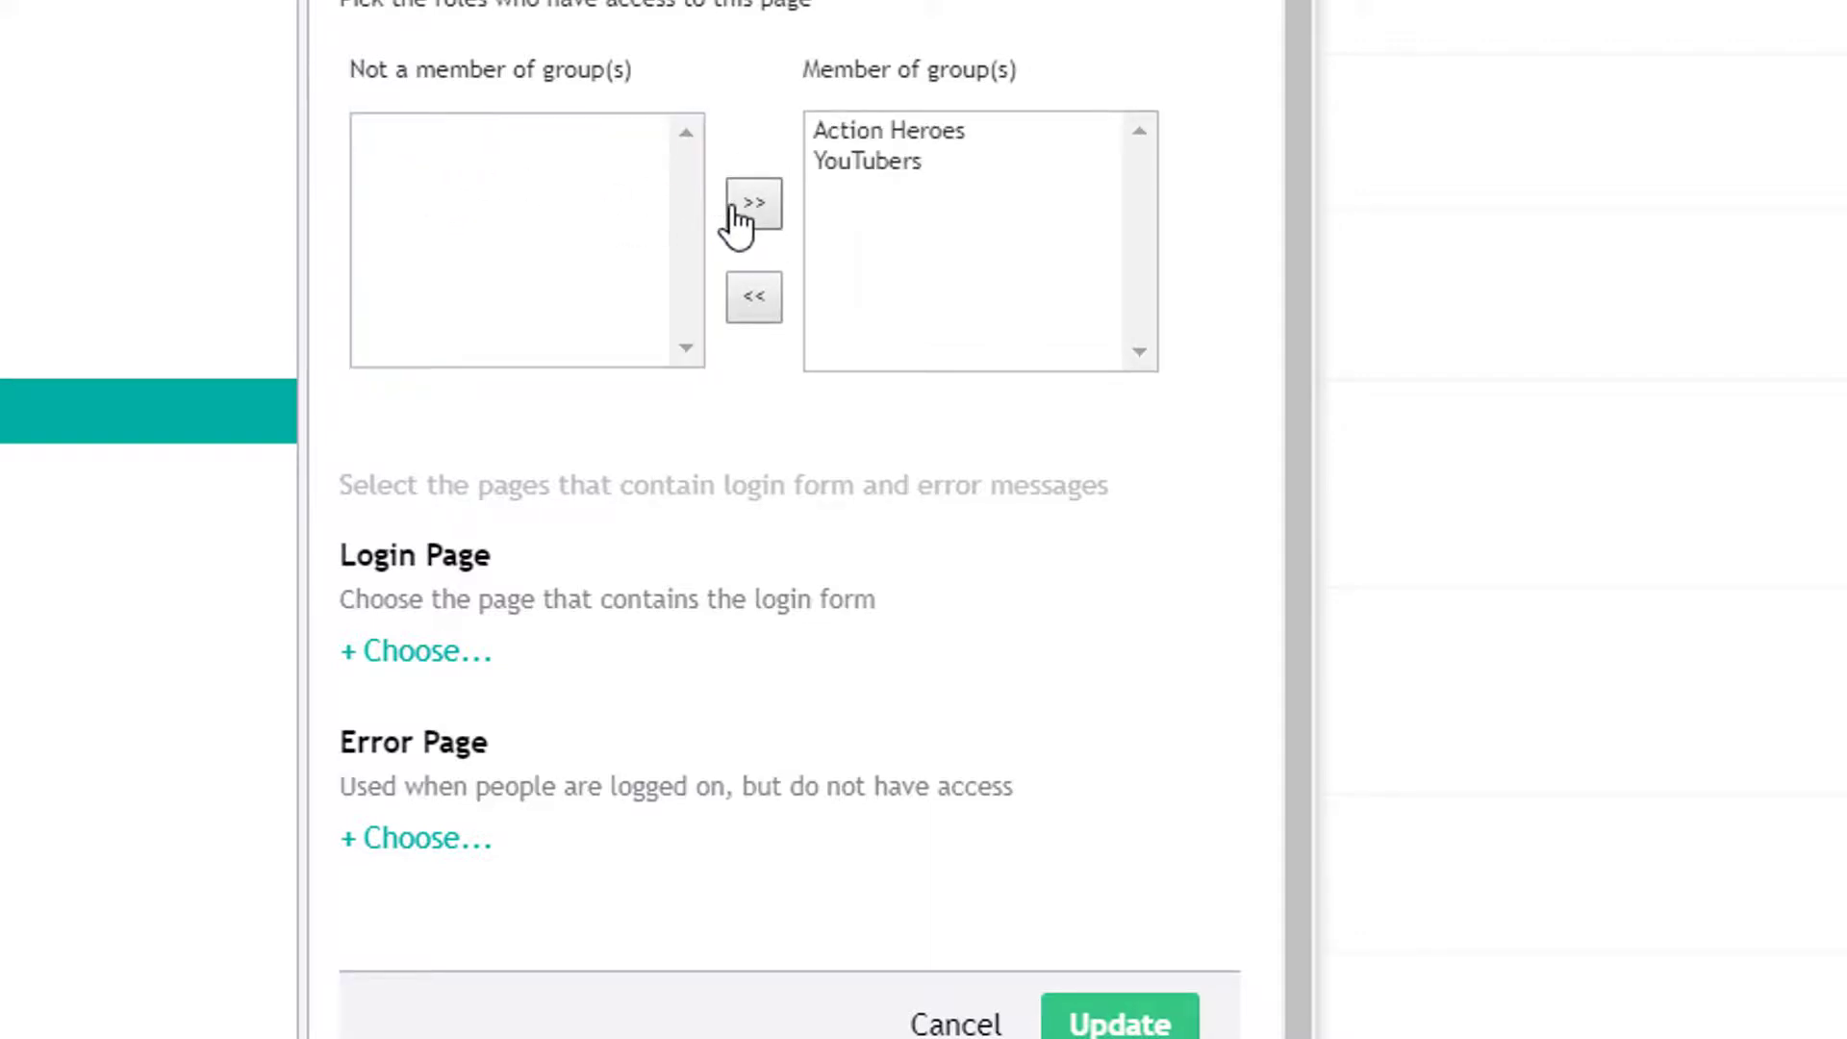
pyautogui.click(1097, 1025)
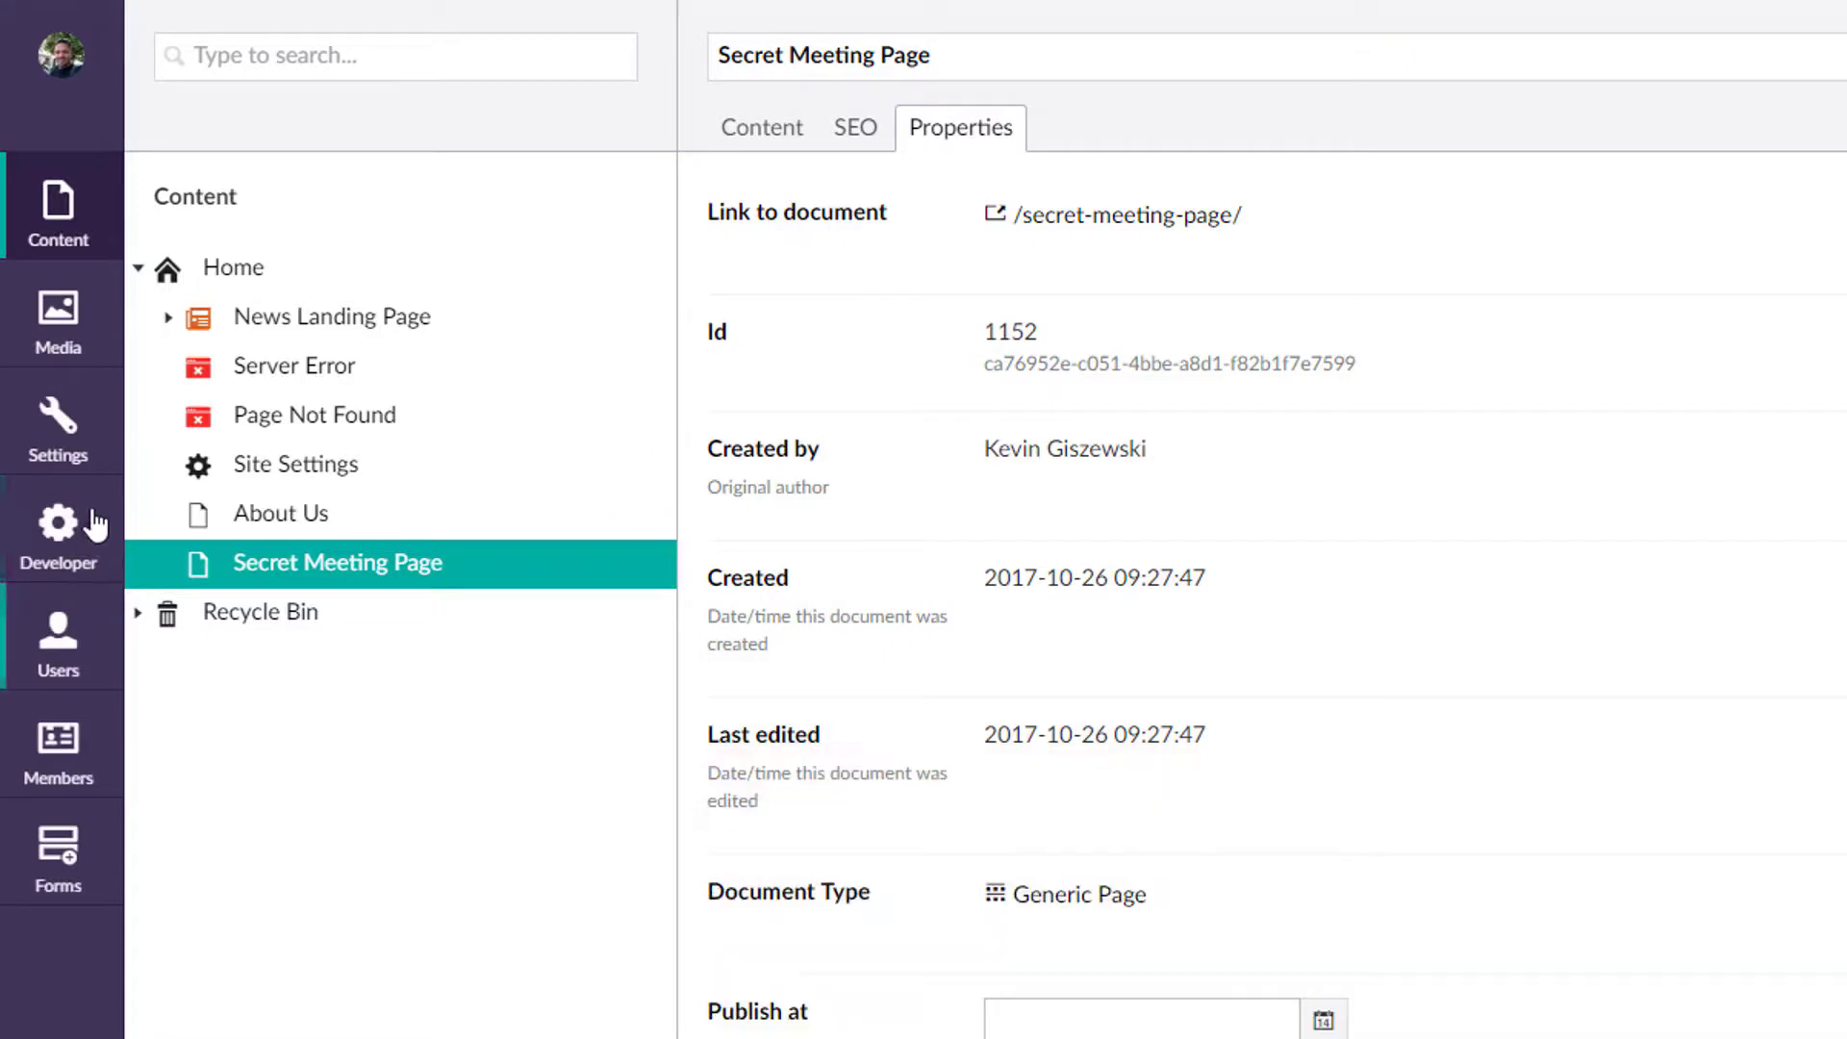
# Step: Switch to the Members section from the left section bar
pyautogui.click(58, 745)
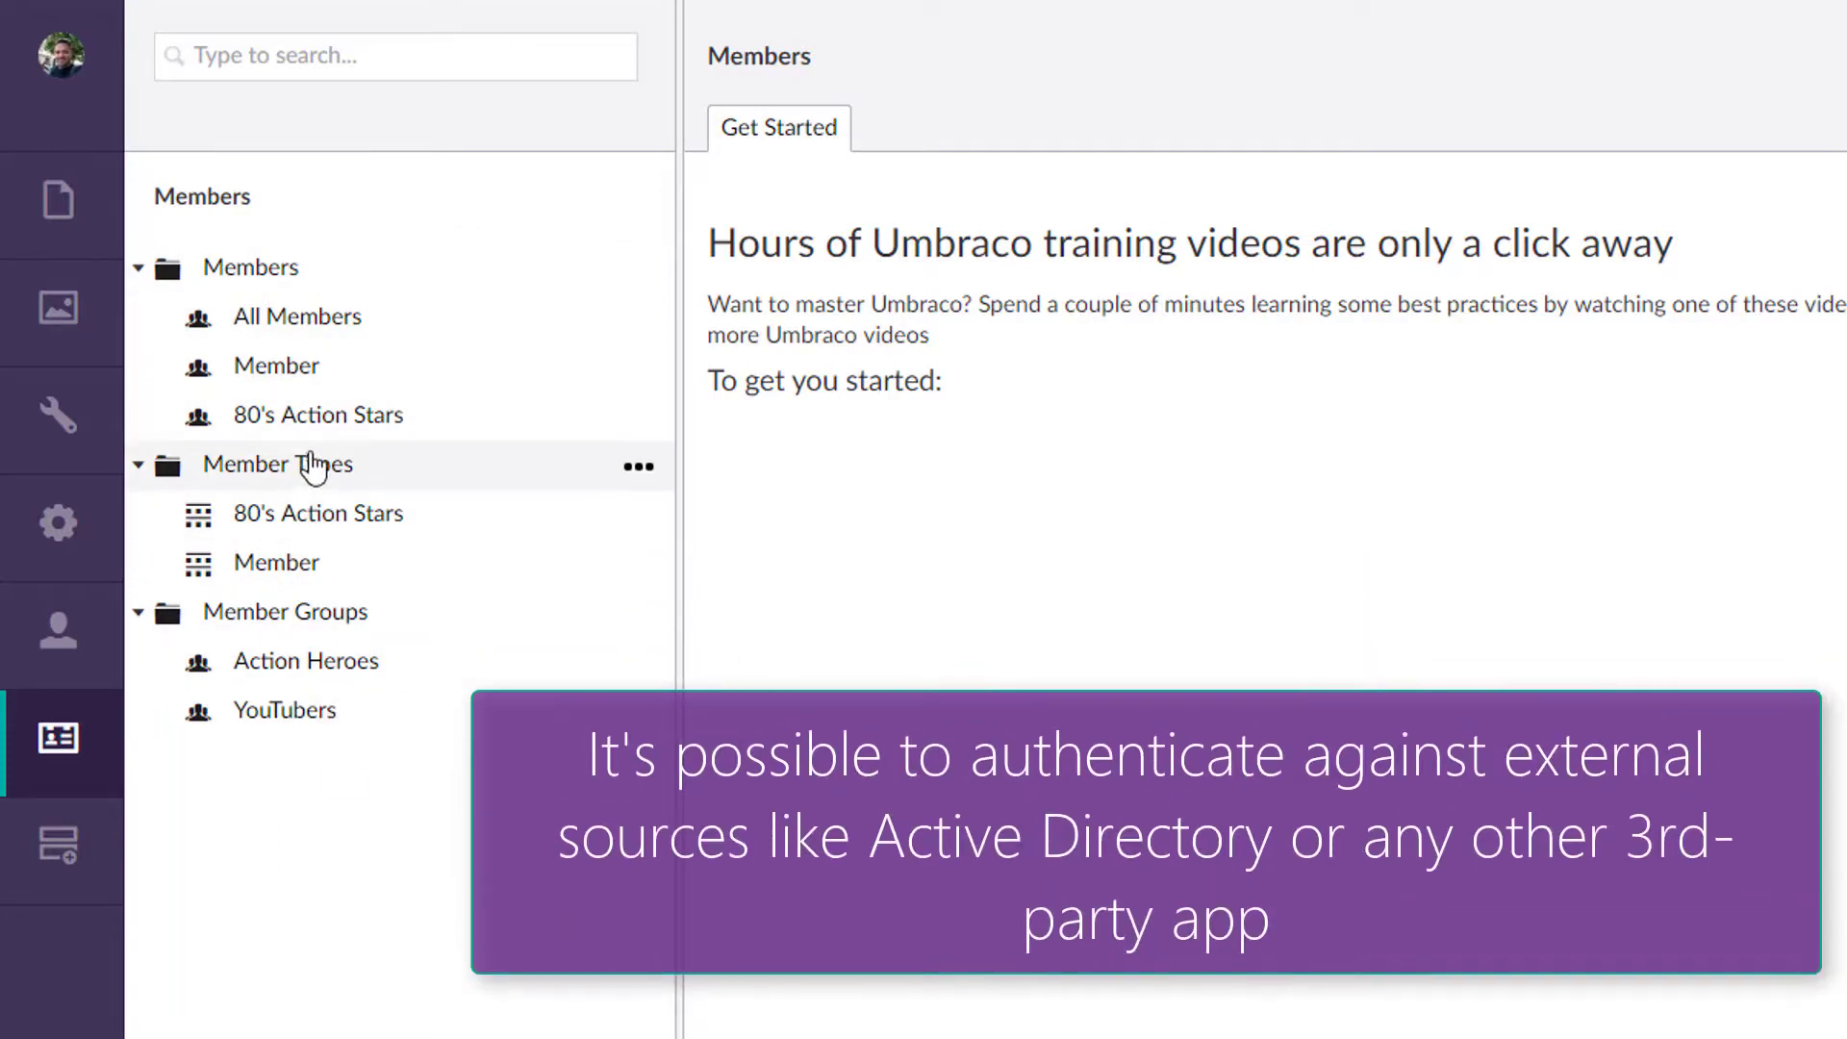
# Step: List the 80's Action Stars members, then the members of the Member type
pyautogui.click(341, 429)
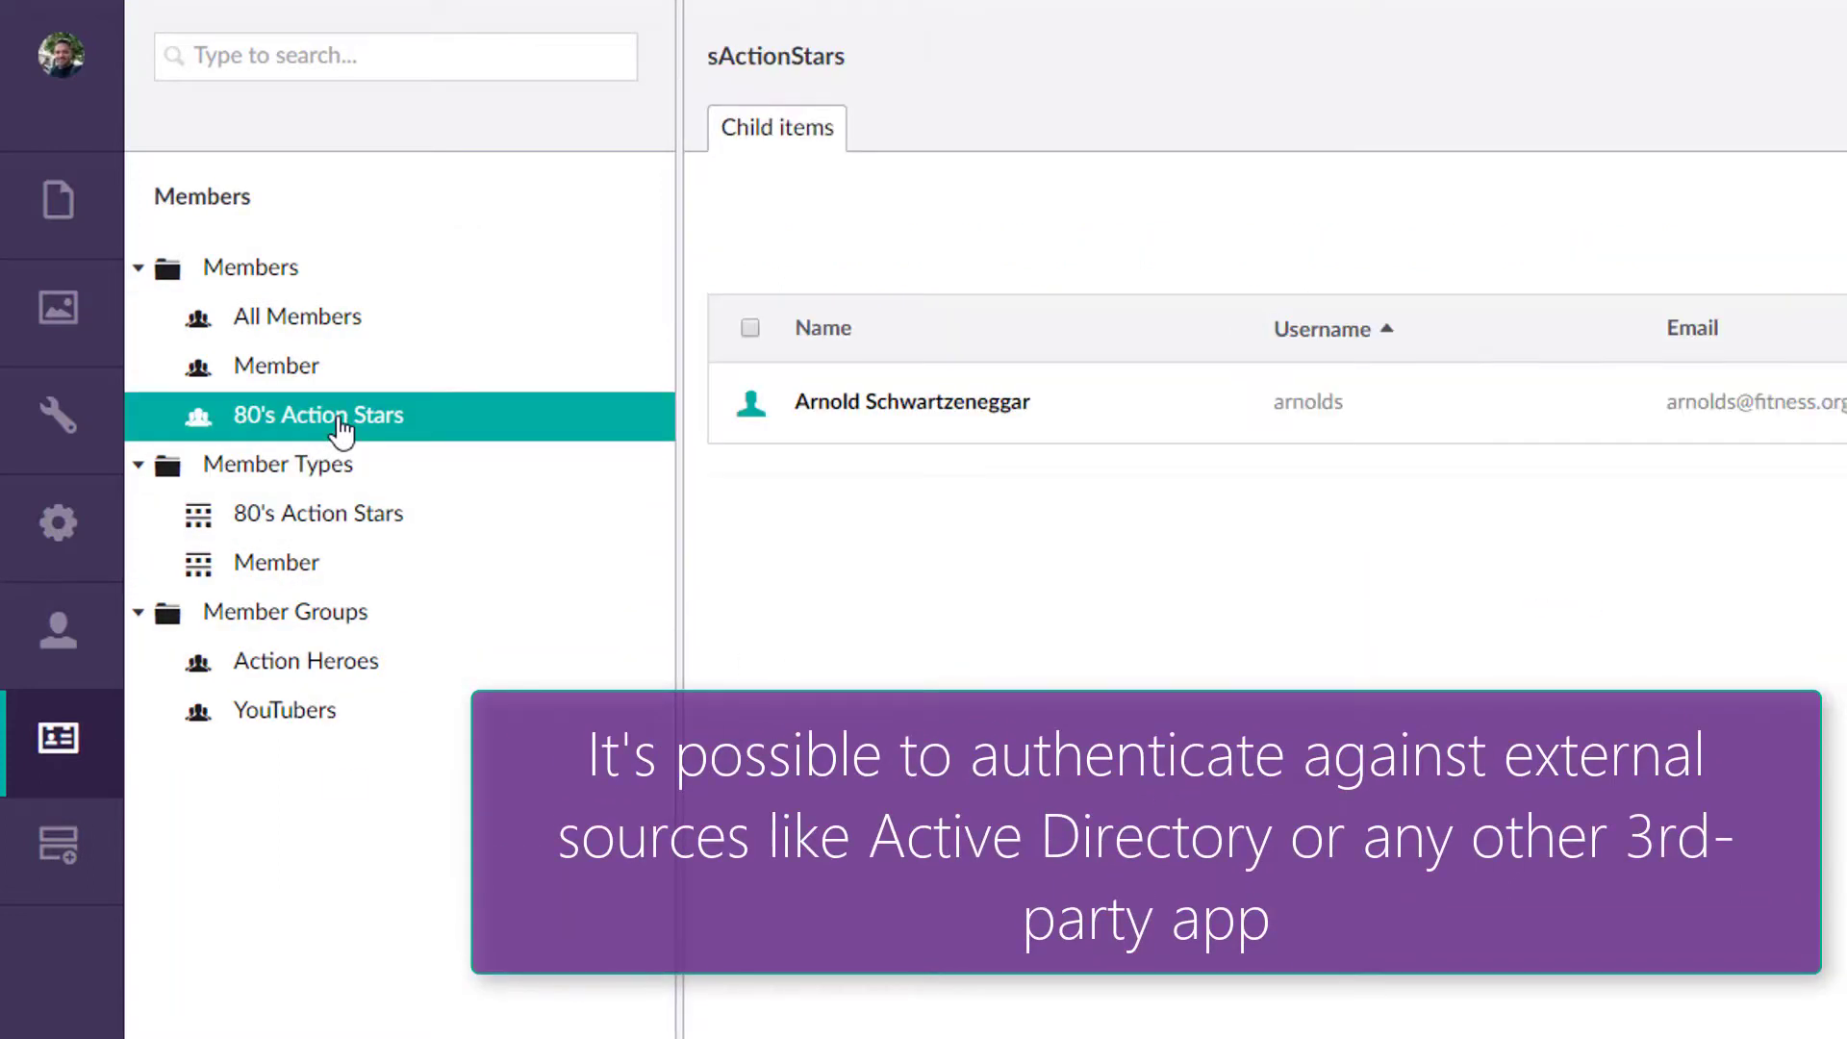
pyautogui.click(272, 376)
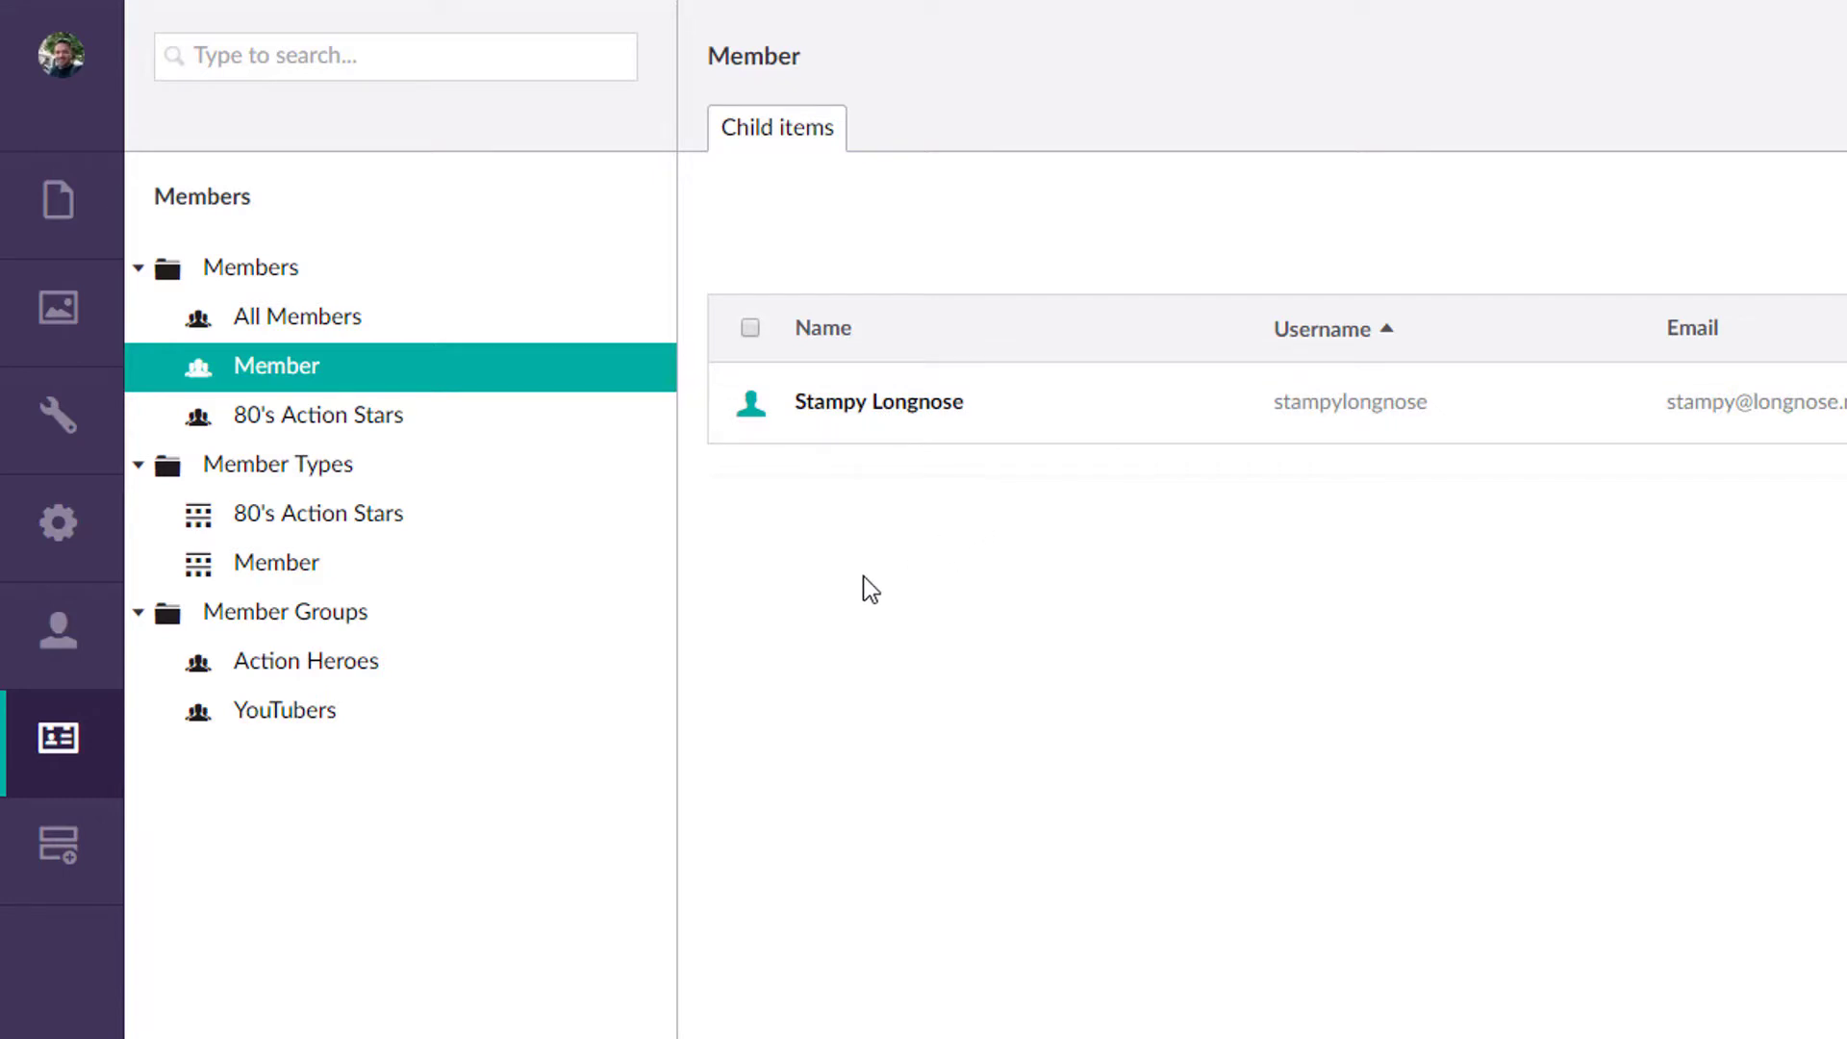
# Step: Leave the Member list by switching to the Content section
pyautogui.click(58, 200)
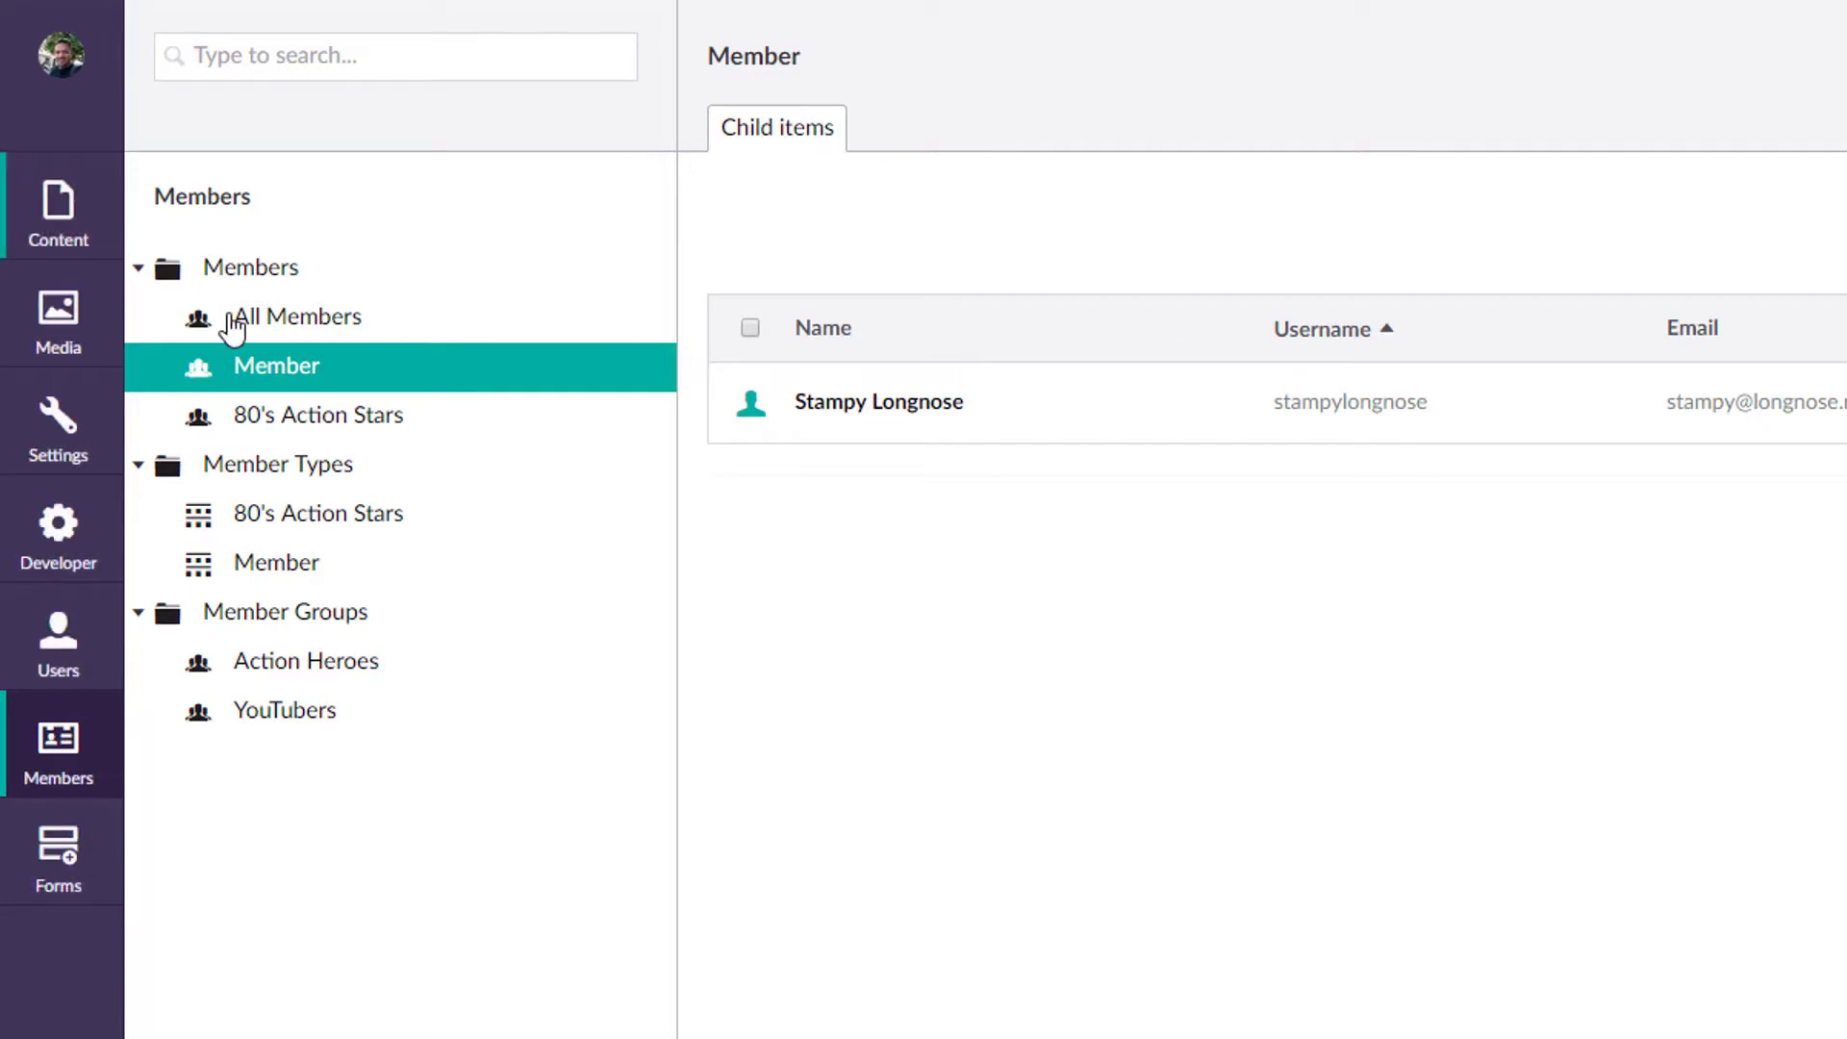